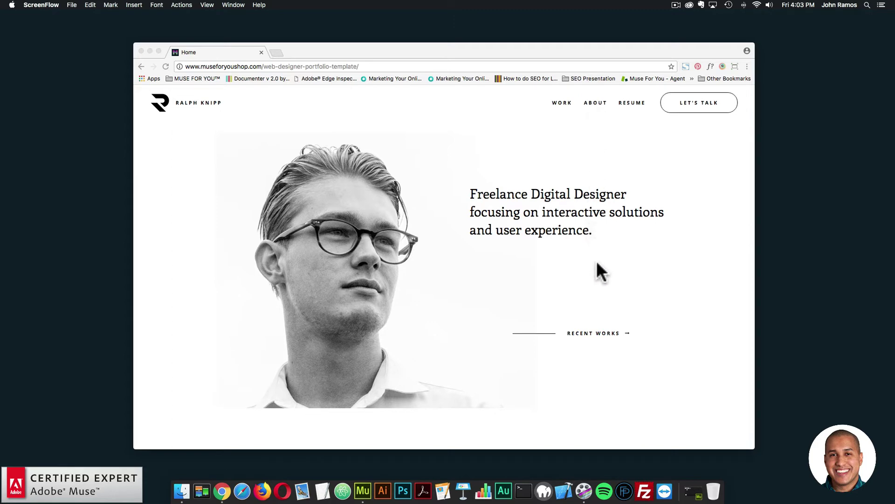
# - In Chrome, browse the template's Work page projects and open the Sample Work Details page
pyautogui.click(563, 230)
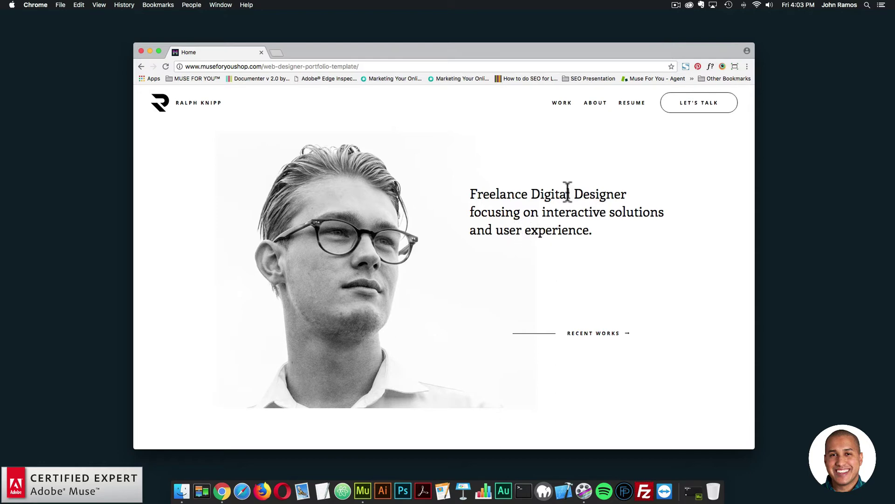
pyautogui.click(562, 106)
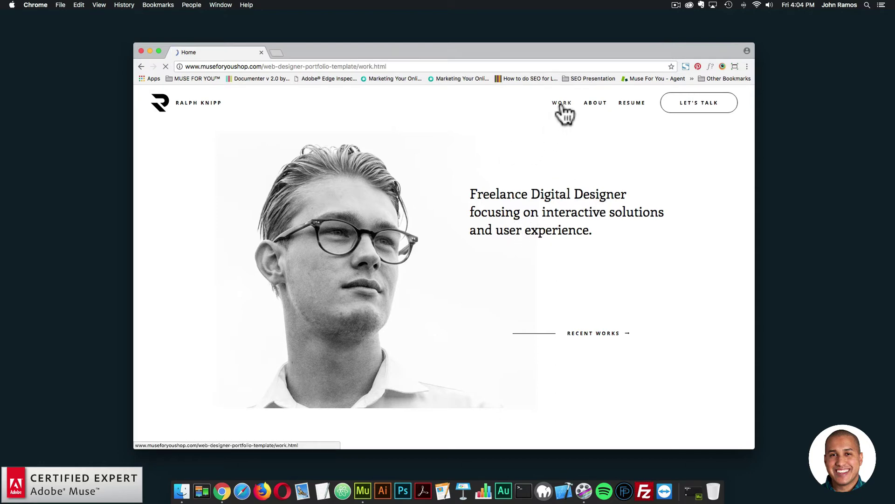
pyautogui.scroll(-4, 689, 224)
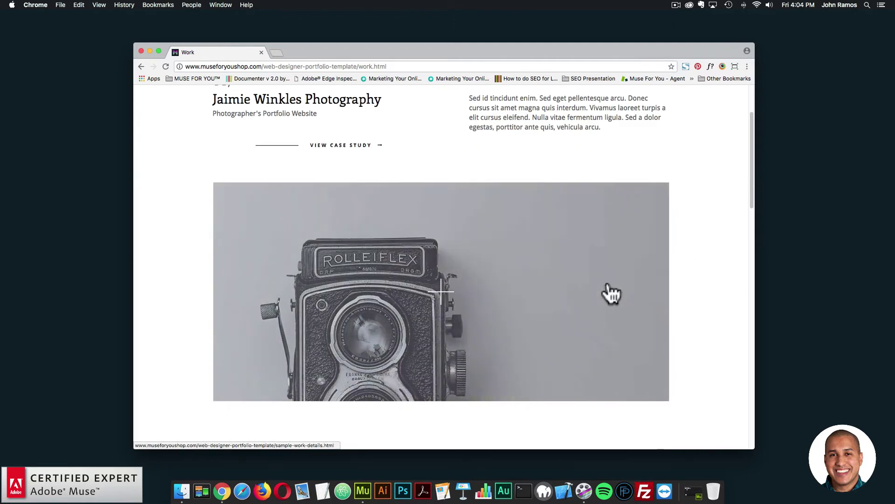
pyautogui.scroll(-1, 688, 244)
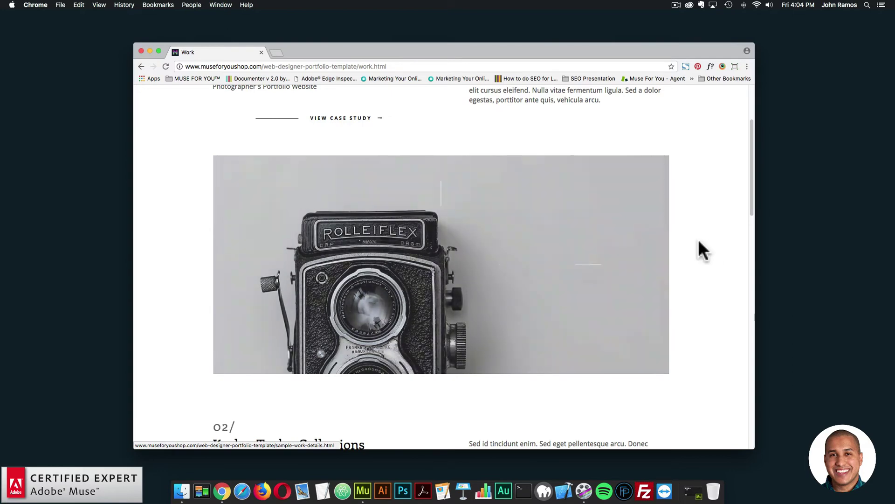
pyautogui.scroll(-10, 464, 256)
pyautogui.scroll(-5, 462, 253)
pyautogui.scroll(-11, 513, 254)
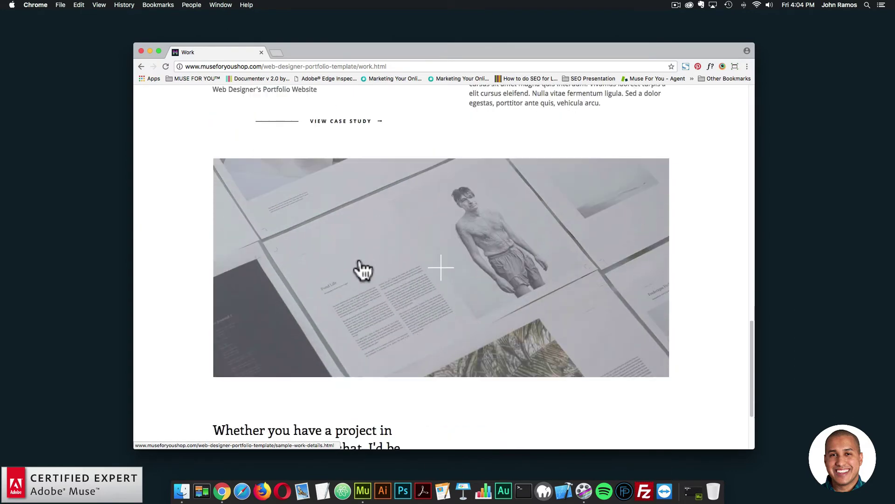
pyautogui.scroll(8, 400, 260)
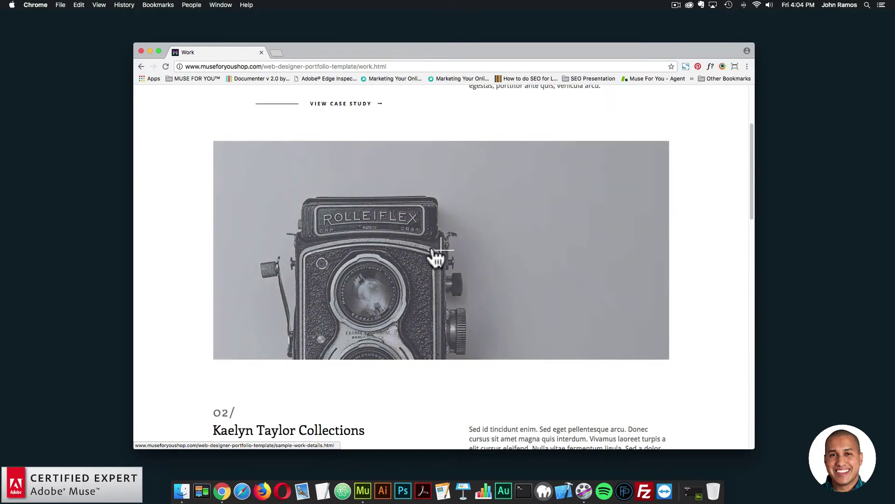
pyautogui.click(433, 252)
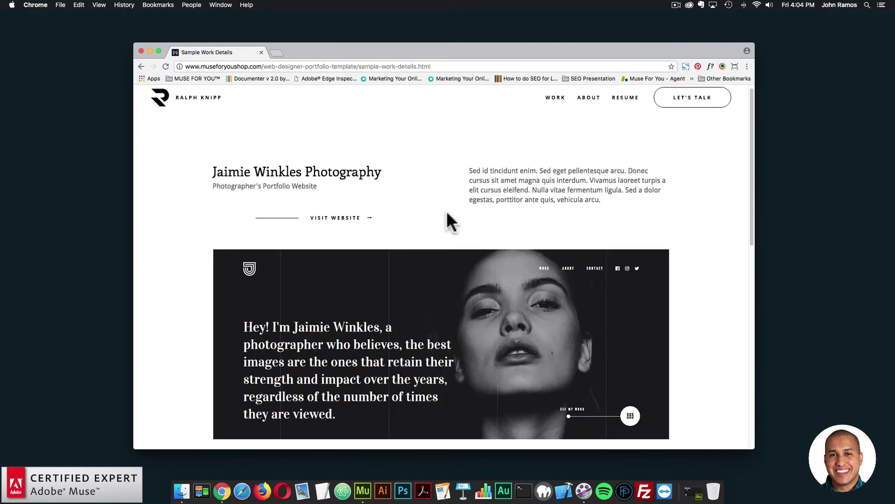
# - Read the Jaimie Winkles Photography overview, involvement and client review sections, then go to About
pyautogui.scroll(-1, 451, 216)
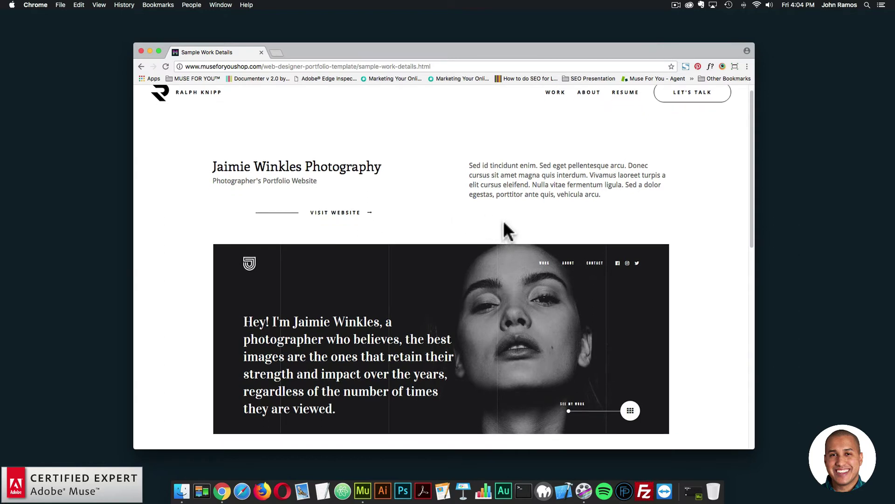
pyautogui.scroll(-5, 504, 222)
pyautogui.scroll(-9, 516, 270)
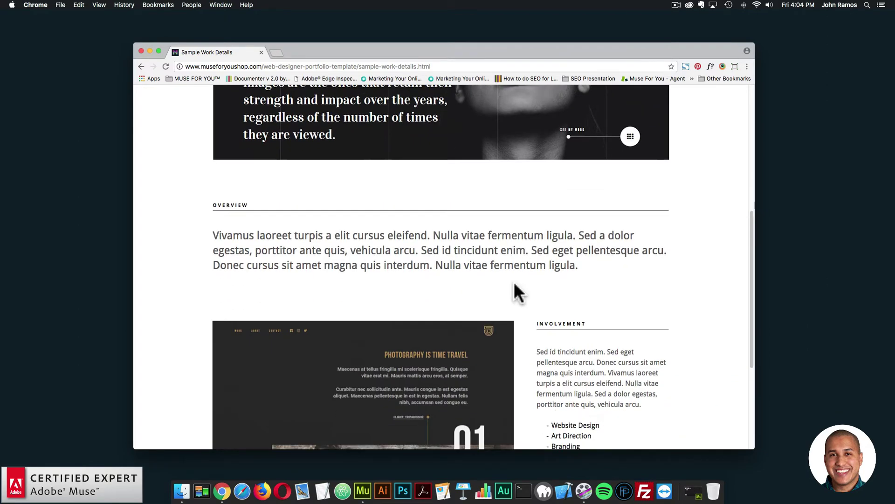
pyautogui.scroll(-1, 513, 291)
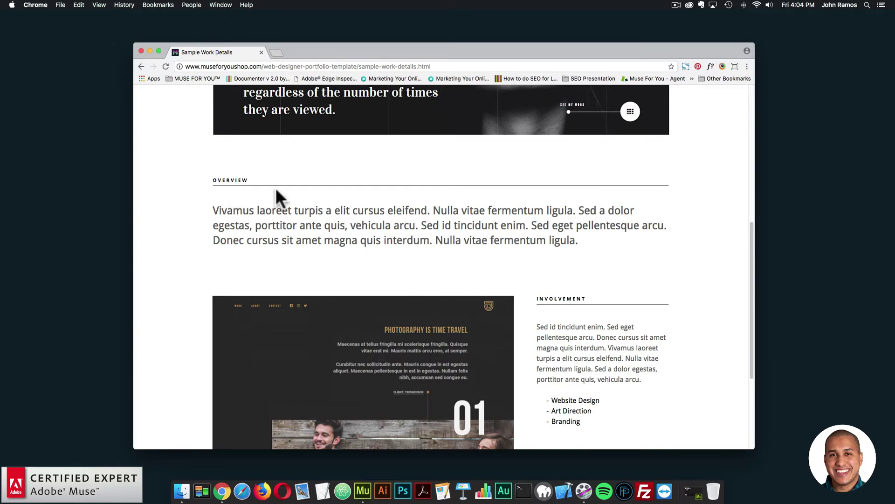
pyautogui.scroll(-2, 580, 279)
pyautogui.scroll(-1, 575, 257)
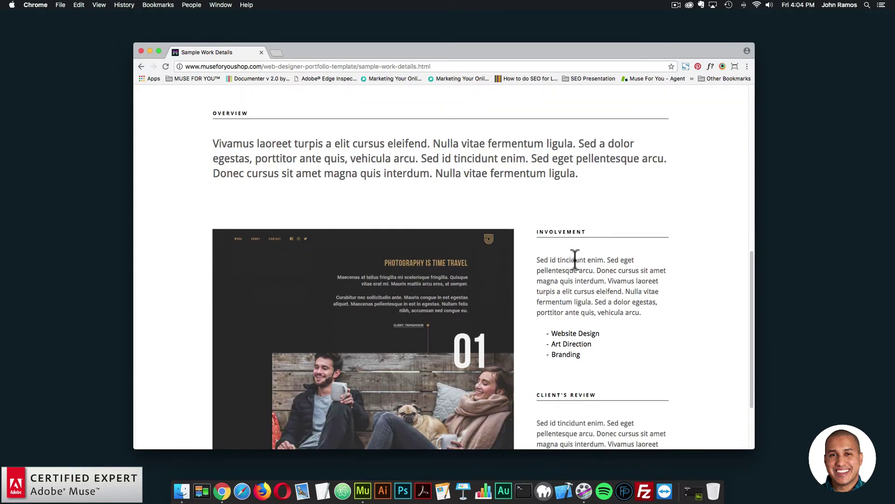
pyautogui.scroll(-1, 555, 253)
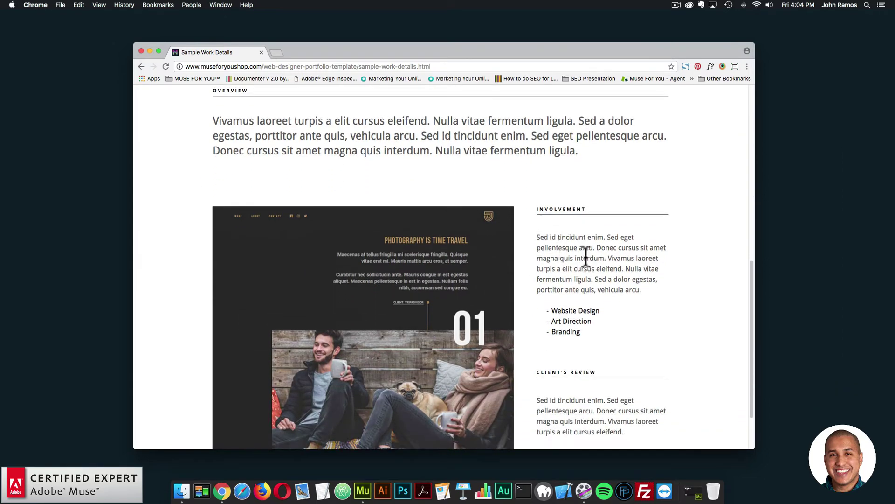
pyautogui.scroll(-2, 583, 257)
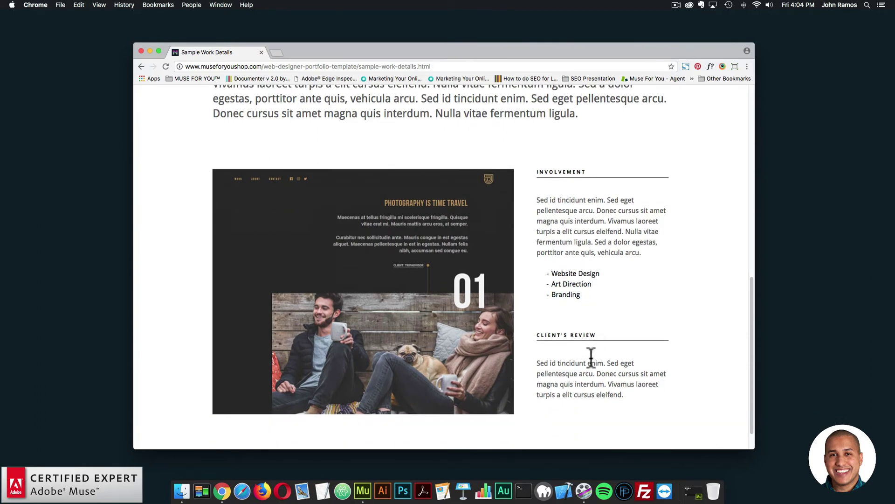
pyautogui.scroll(-3, 569, 351)
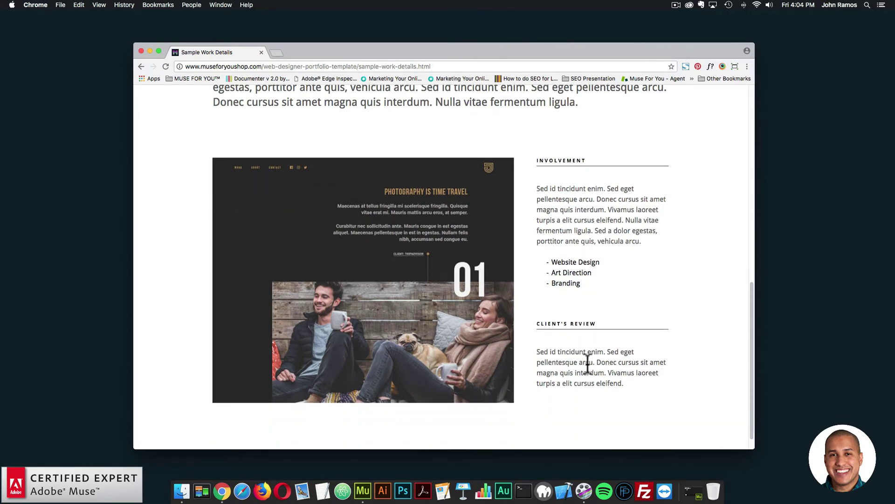
pyautogui.scroll(8, 581, 350)
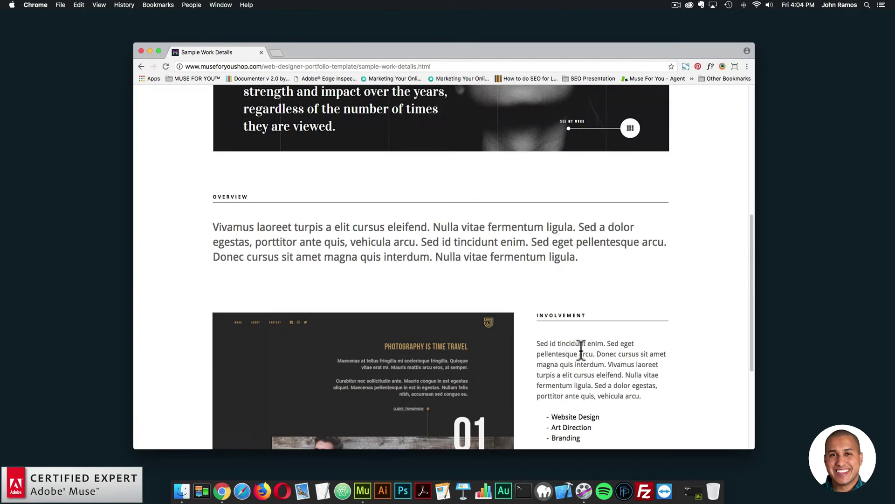
pyautogui.scroll(10, 581, 349)
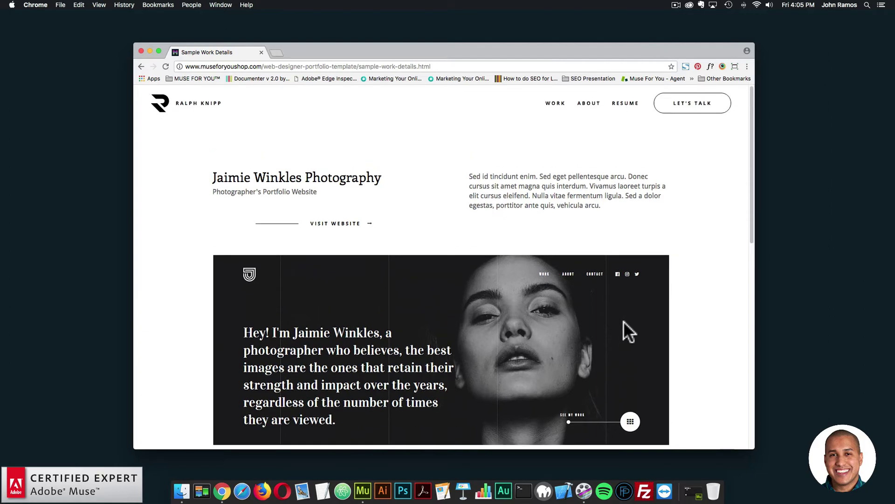
pyautogui.scroll(-5, 623, 321)
pyautogui.scroll(-4, 620, 322)
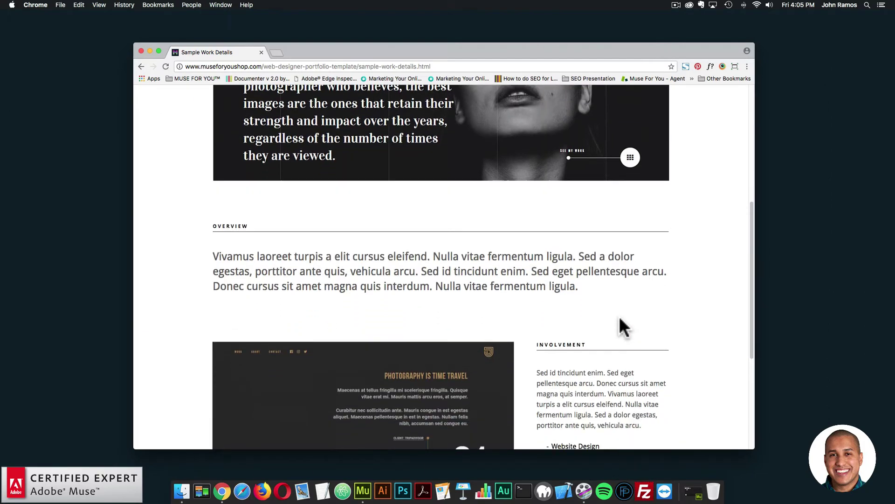
pyautogui.scroll(-2, 620, 318)
pyautogui.scroll(10, 617, 317)
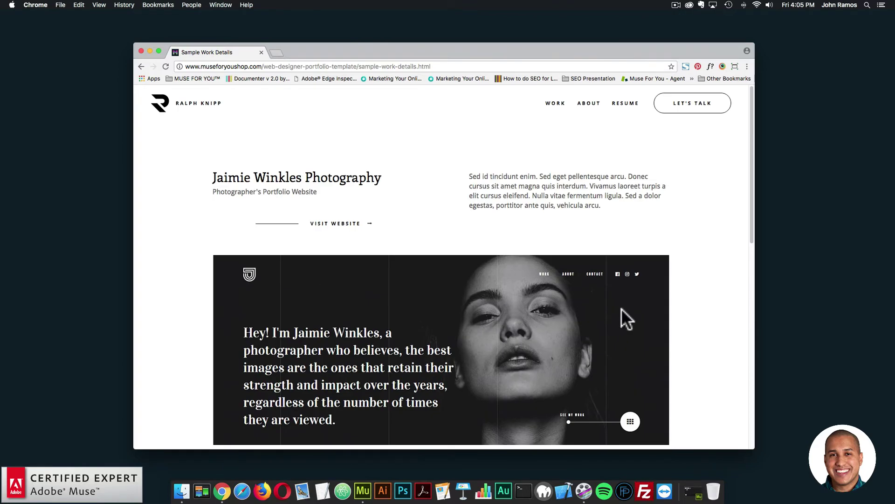
pyautogui.click(589, 103)
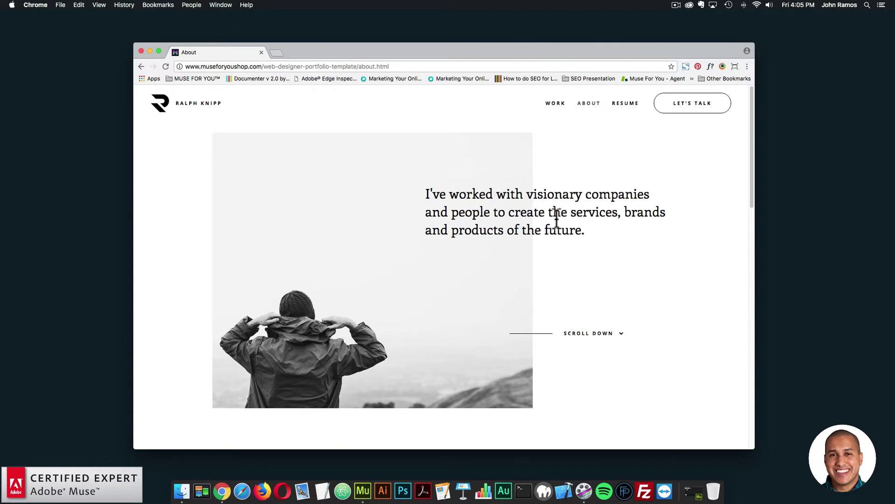
# - Scroll through the About page's Intro, Profile, Links and Services, then open the Resume PDF
pyautogui.scroll(-5, 548, 223)
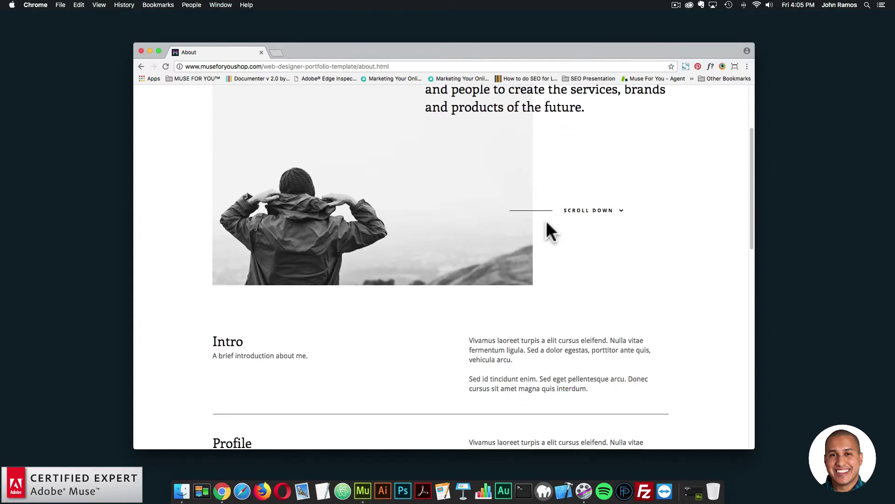
pyautogui.scroll(-3, 546, 223)
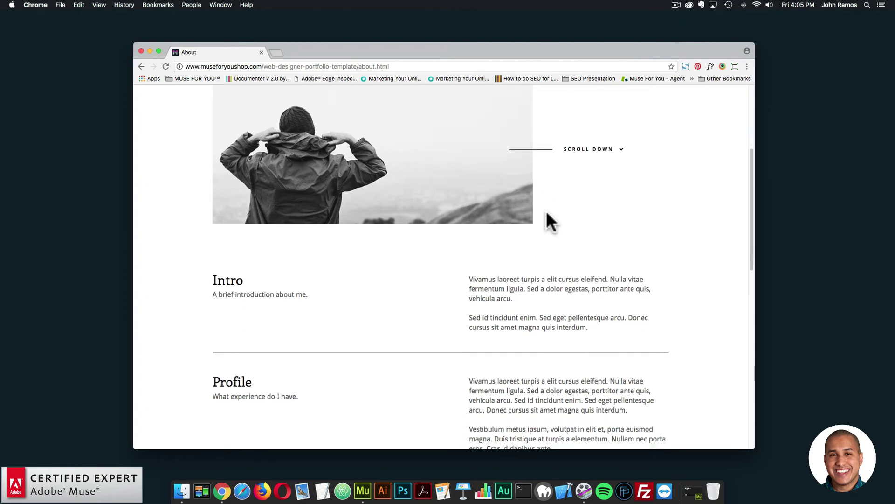
pyautogui.scroll(-2, 545, 215)
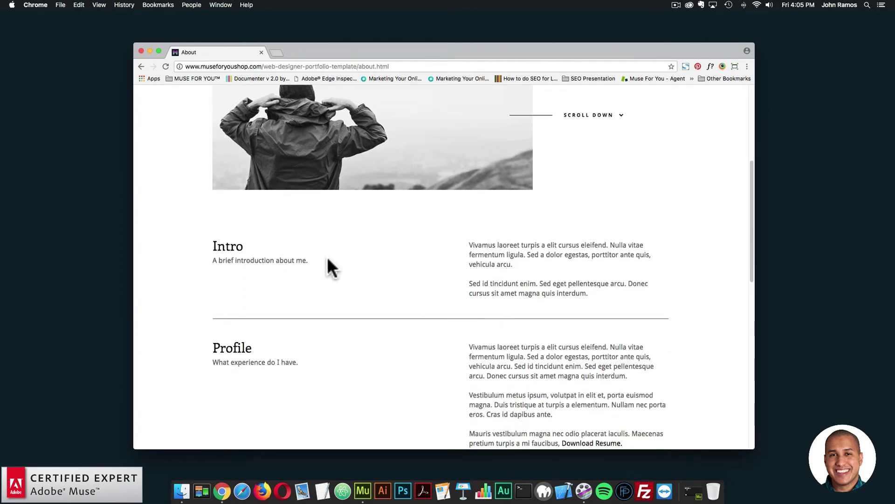
pyautogui.scroll(-6, 313, 270)
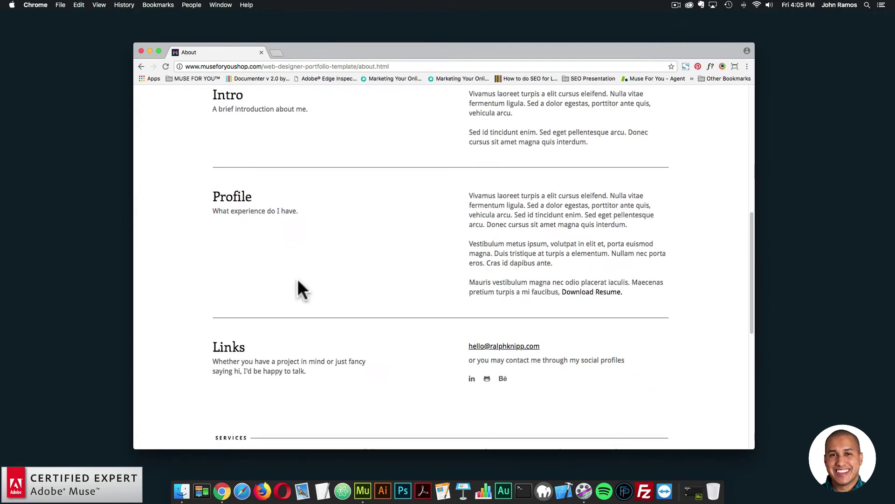
pyautogui.scroll(-7, 373, 252)
pyautogui.scroll(-2, 312, 235)
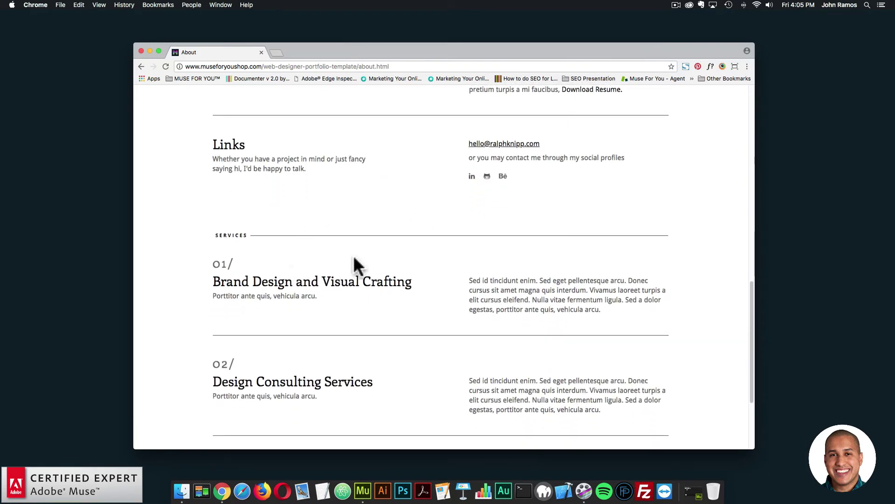
pyautogui.scroll(-3, 354, 262)
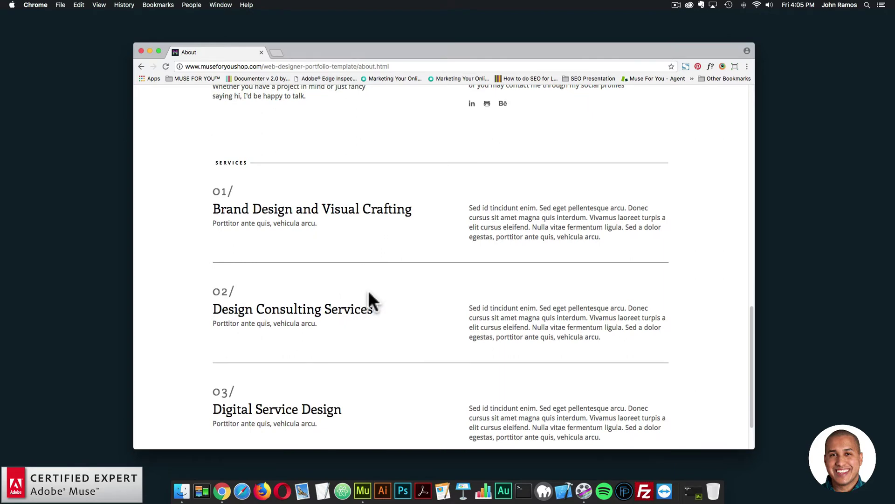
pyautogui.scroll(-3, 393, 299)
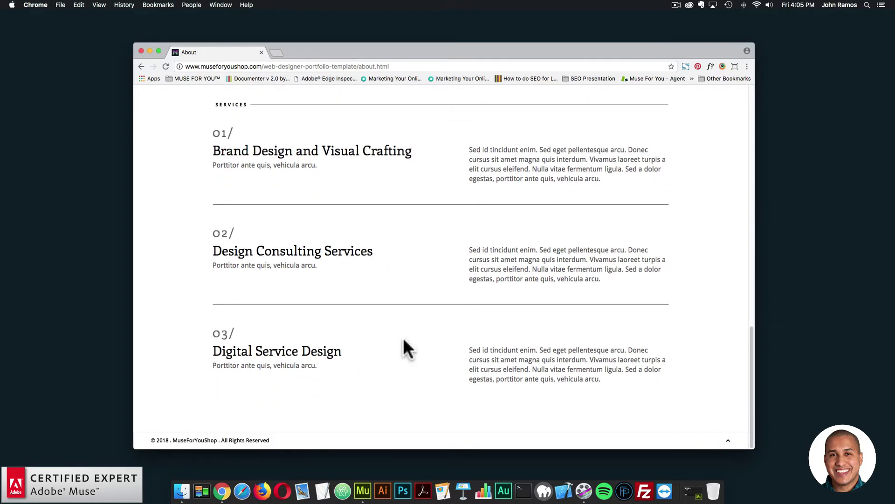
pyautogui.scroll(5, 391, 353)
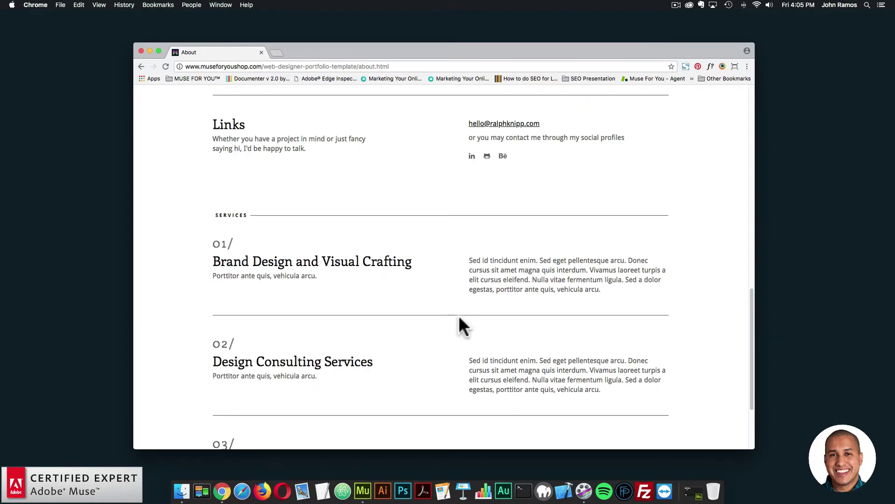
pyautogui.scroll(10, 457, 322)
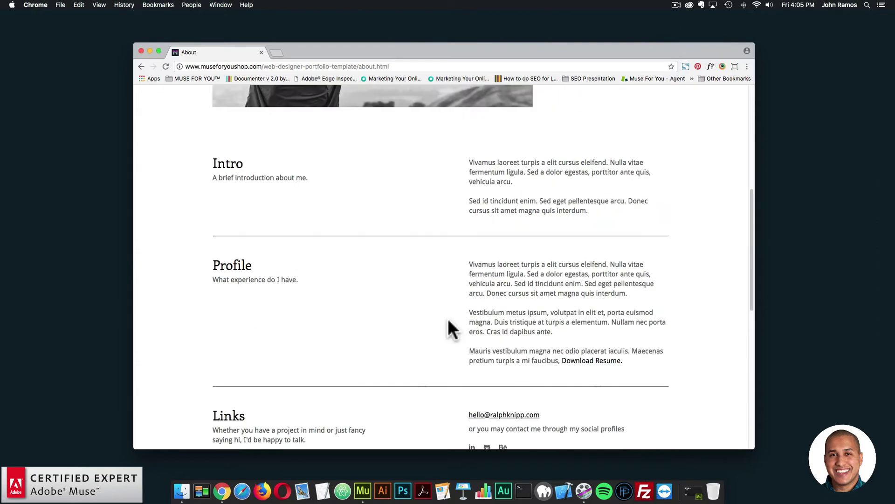
pyautogui.scroll(10, 446, 322)
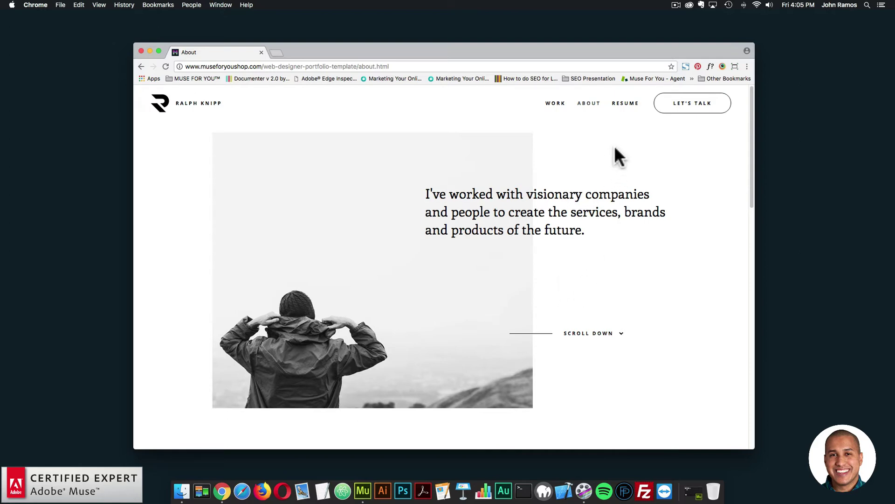
pyautogui.click(625, 103)
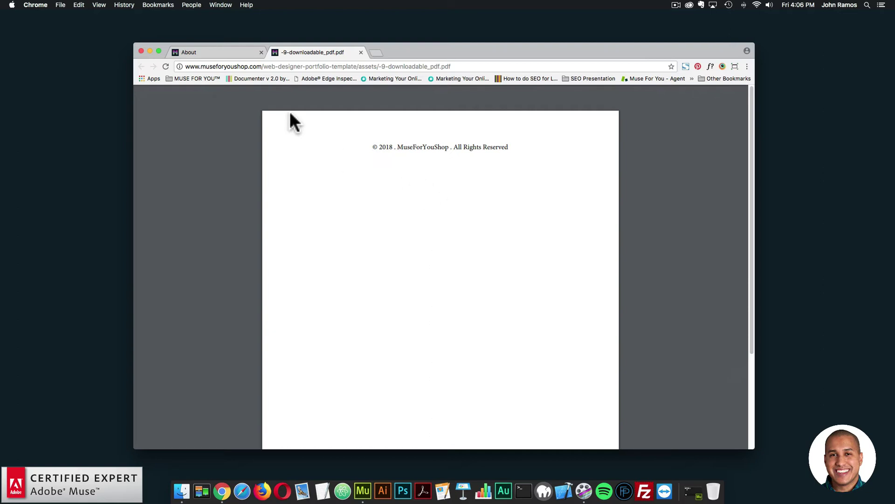
pyautogui.click(231, 50)
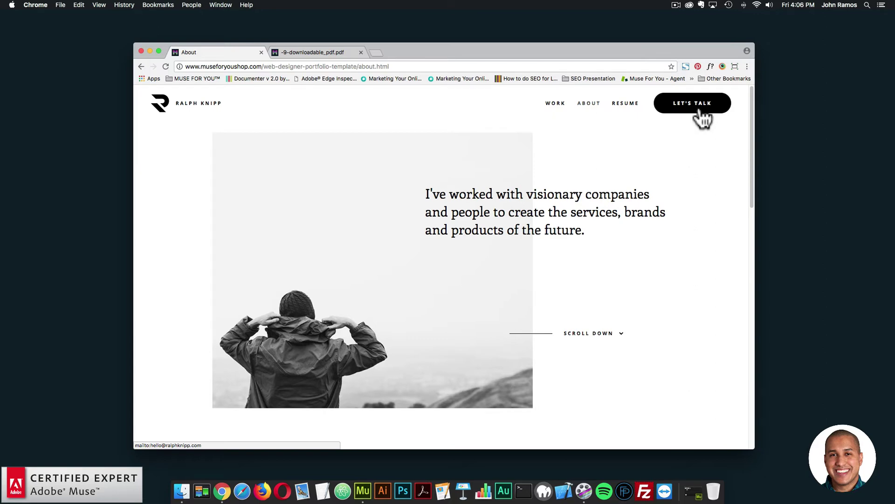
pyautogui.scroll(-5, 530, 232)
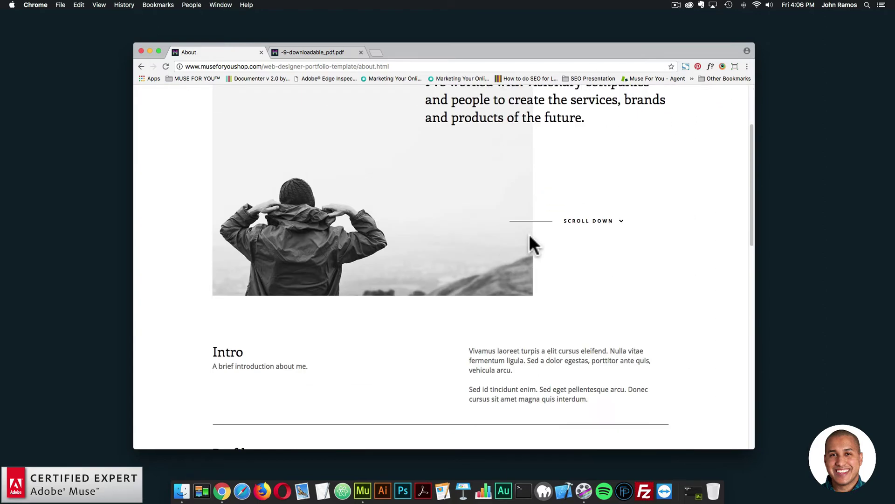
pyautogui.scroll(-15, 530, 236)
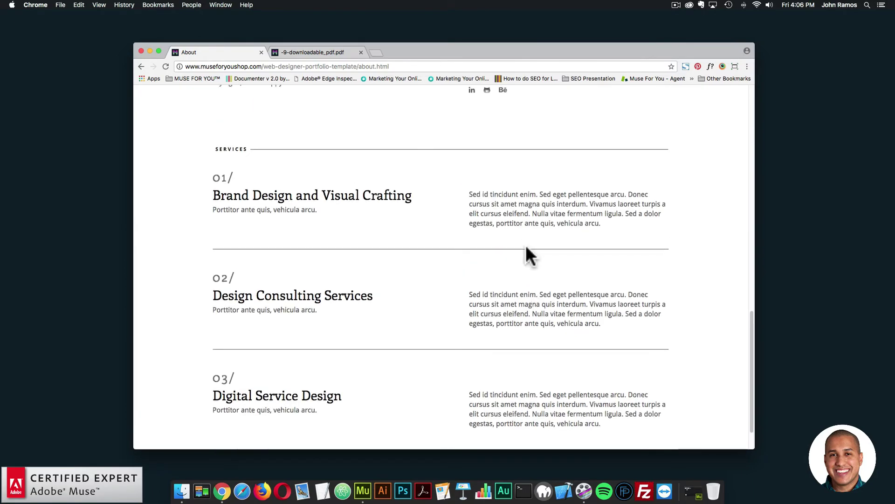
pyautogui.scroll(20, 526, 247)
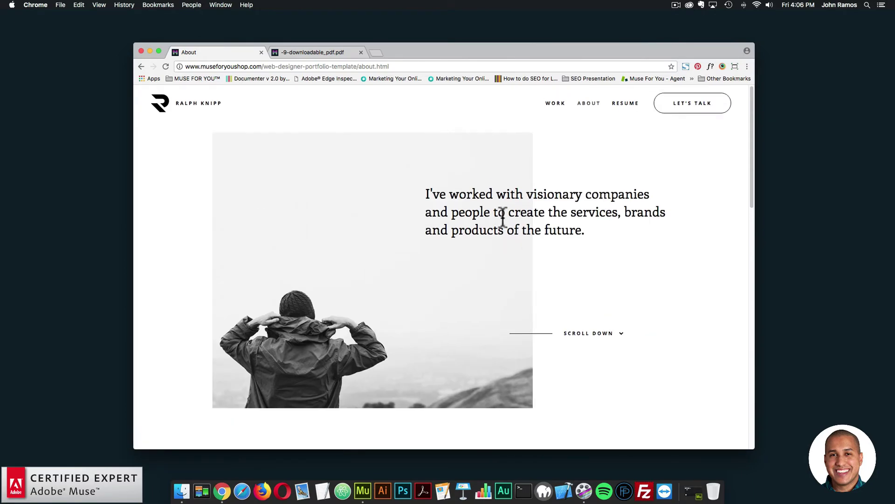
# - Load sizzy.co in a new Chrome tab
pyautogui.click(377, 52)
pyautogui.write('sizzy.co')
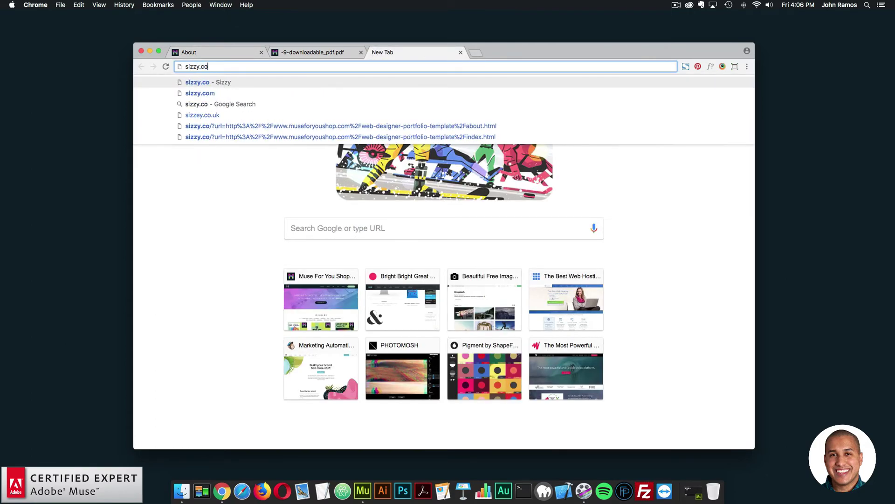
pyautogui.press('Return')
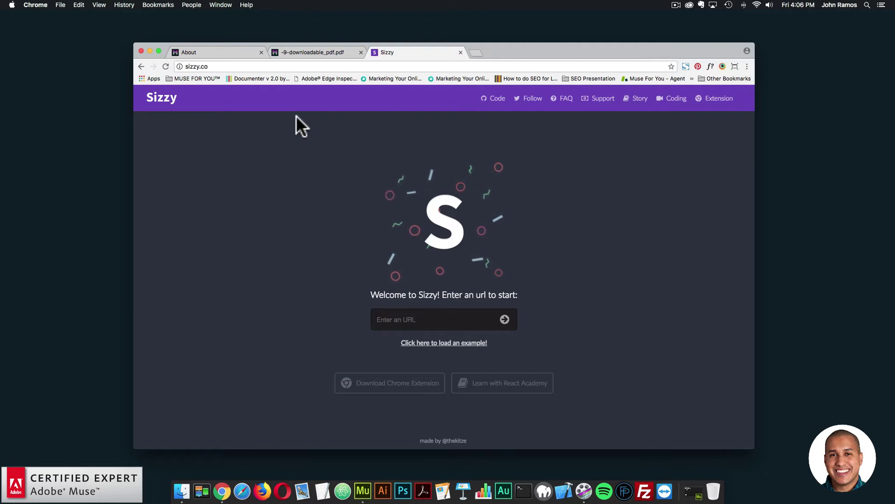
# - Copy the template About page's web address from its tab
pyautogui.click(224, 52)
pyautogui.click(276, 66)
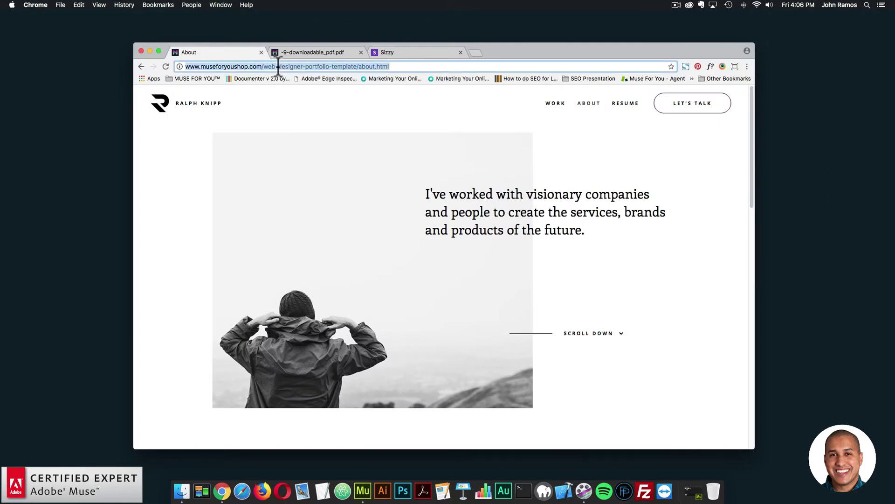
pyautogui.press('super+c')
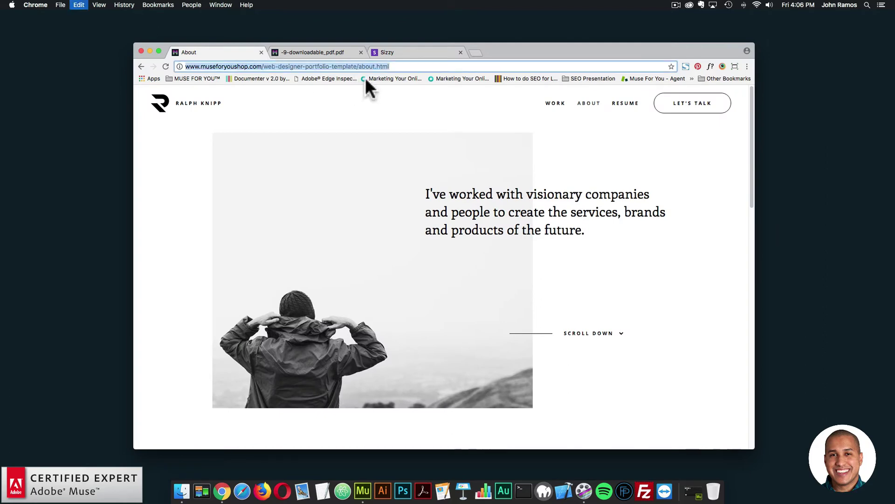
# - Paste the About page address into Sizzy and scroll through the device previews
pyautogui.click(406, 50)
pyautogui.press('super+v')
pyautogui.press('Return')
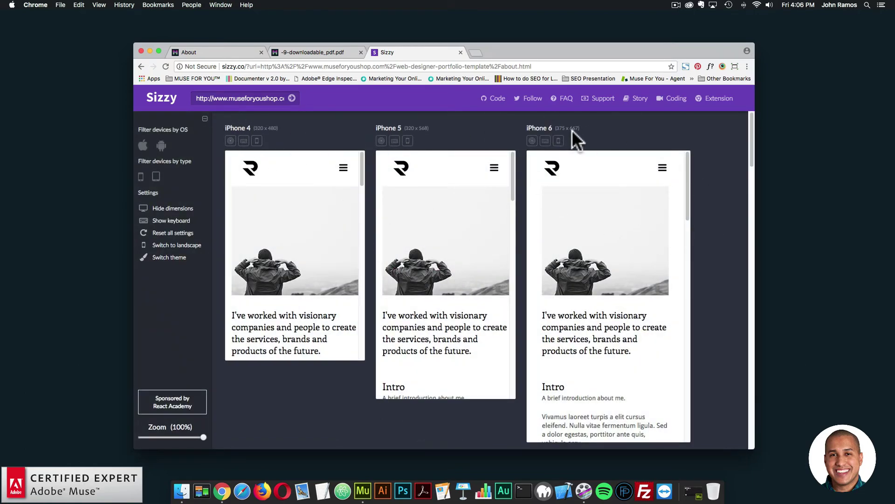
pyautogui.scroll(-3, 312, 324)
pyautogui.scroll(-5, 745, 251)
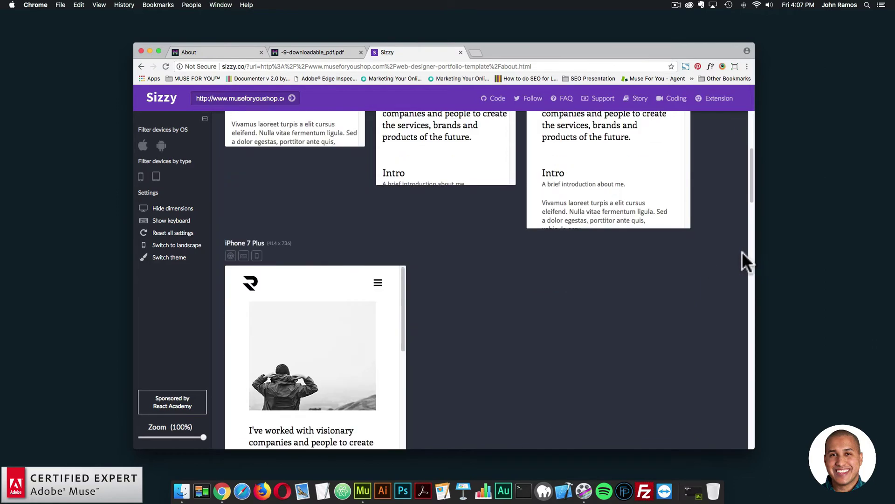
pyautogui.scroll(-10, 490, 258)
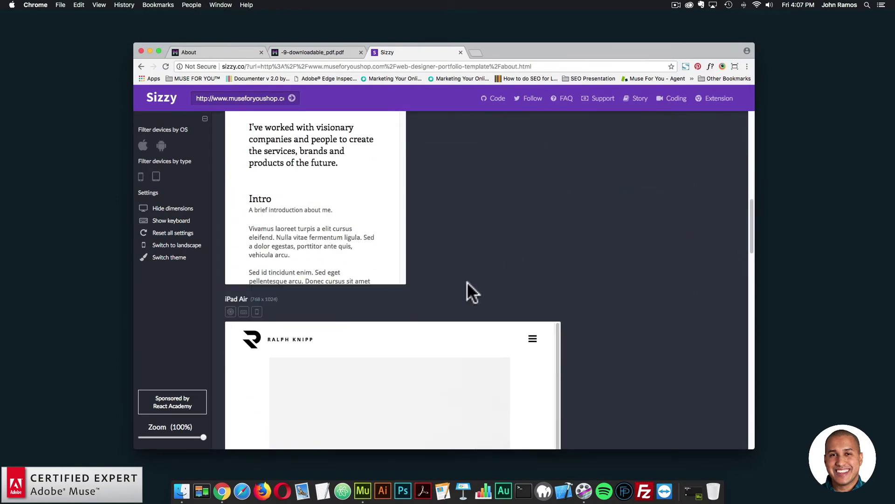
pyautogui.scroll(-10, 603, 275)
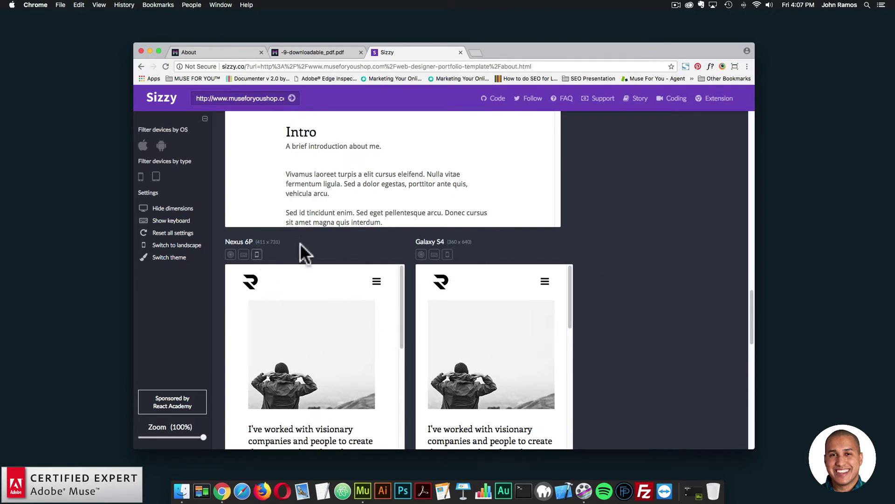
pyautogui.scroll(-10, 602, 251)
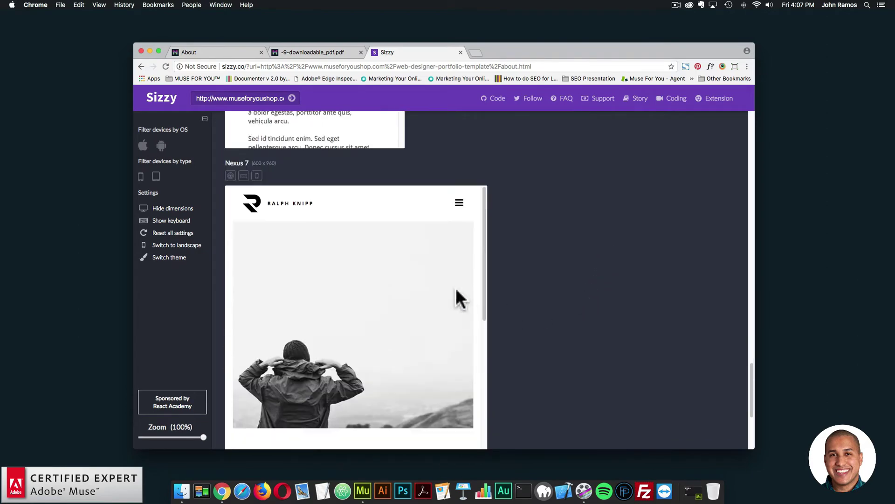
pyautogui.scroll(15, 645, 244)
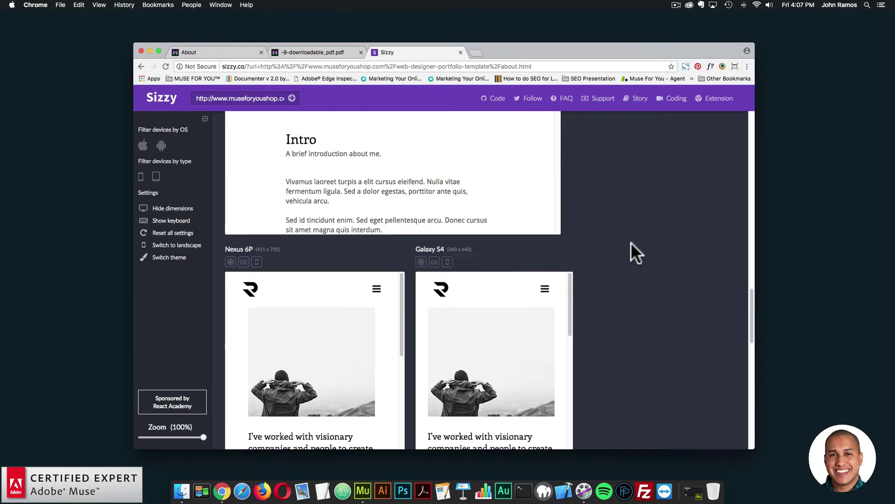
pyautogui.scroll(5, 449, 232)
pyautogui.scroll(-5, 454, 239)
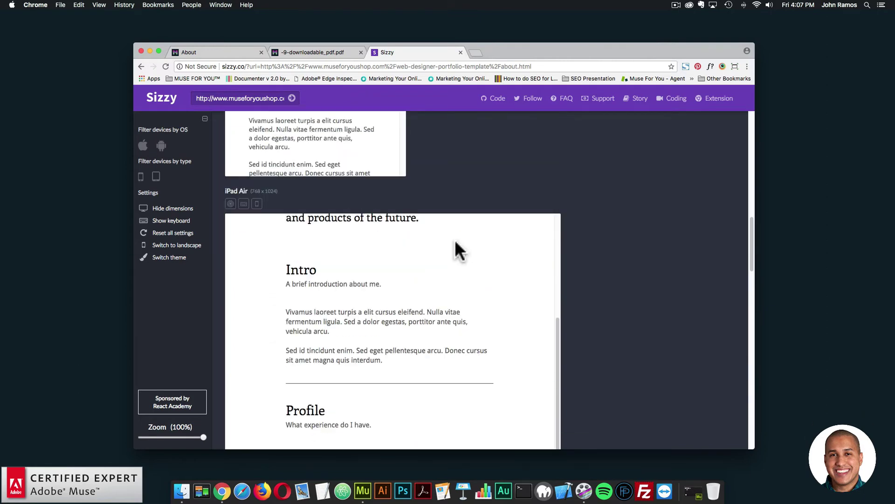
pyautogui.scroll(5, 467, 239)
pyautogui.scroll(3, 481, 239)
pyautogui.scroll(-5, 656, 239)
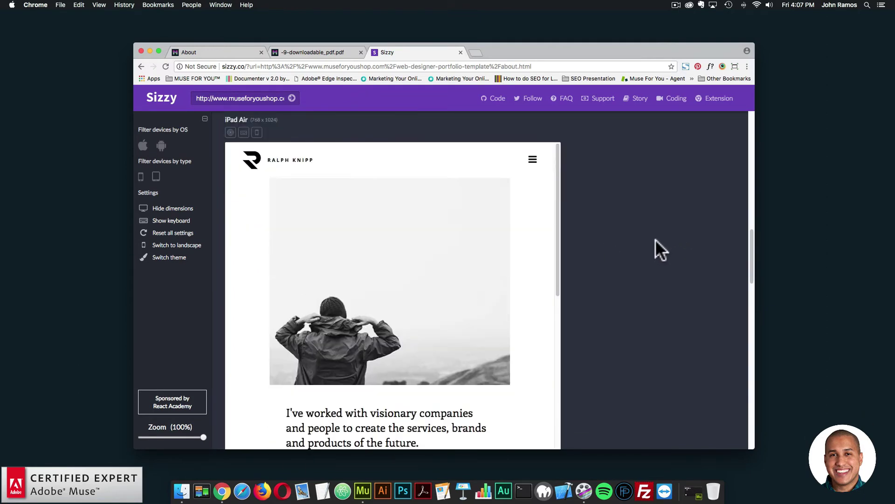
# - In the iPad Air preview, use the menu to reach the Work page and open a project
pyautogui.click(533, 160)
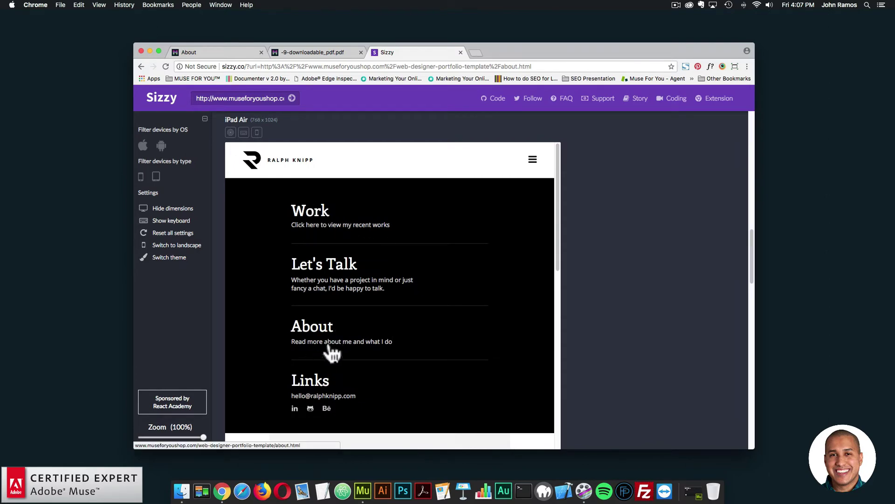
pyautogui.click(318, 215)
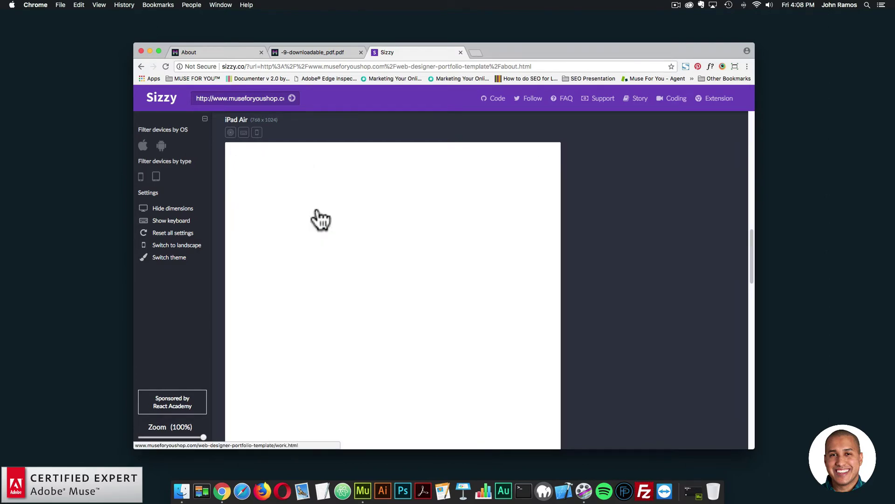
pyautogui.click(533, 160)
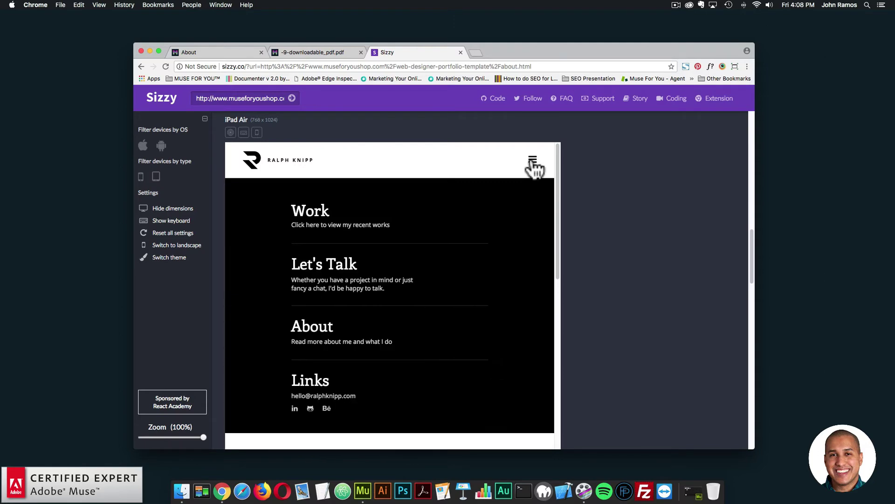
pyautogui.click(533, 160)
pyautogui.scroll(-20, 470, 294)
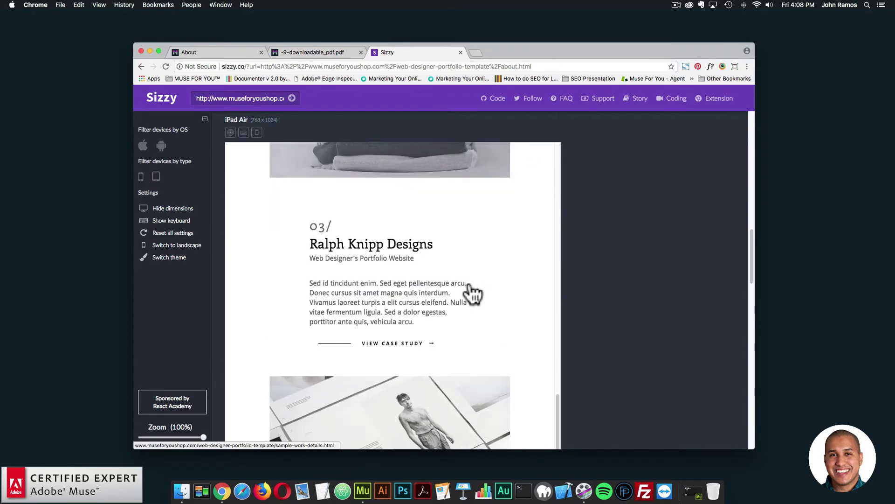
pyautogui.scroll(10, 515, 300)
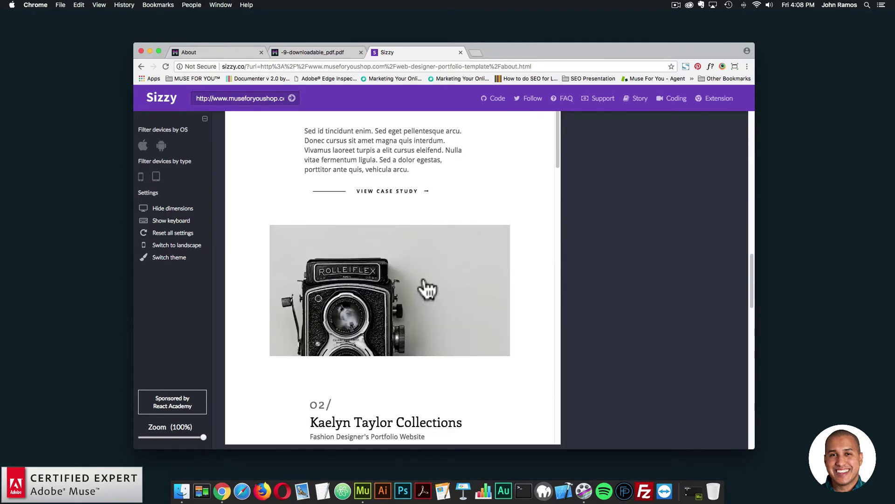
pyautogui.click(420, 289)
pyautogui.scroll(6, 508, 303)
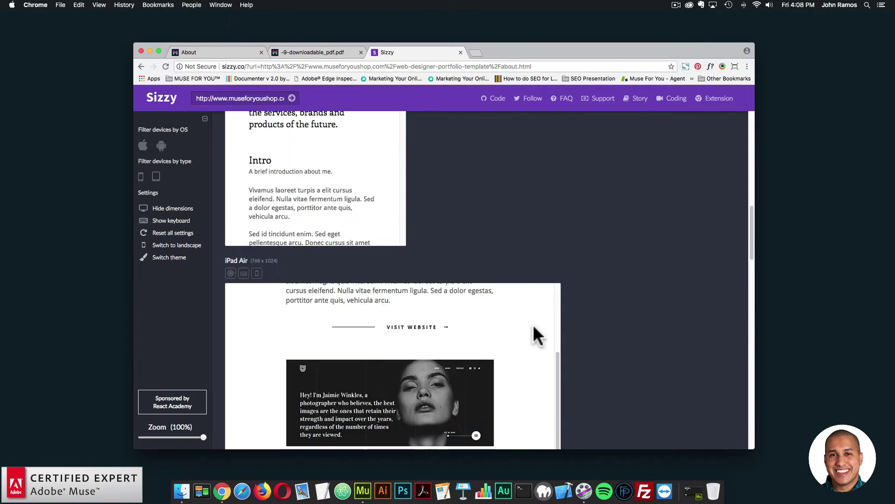
pyautogui.scroll(10, 531, 323)
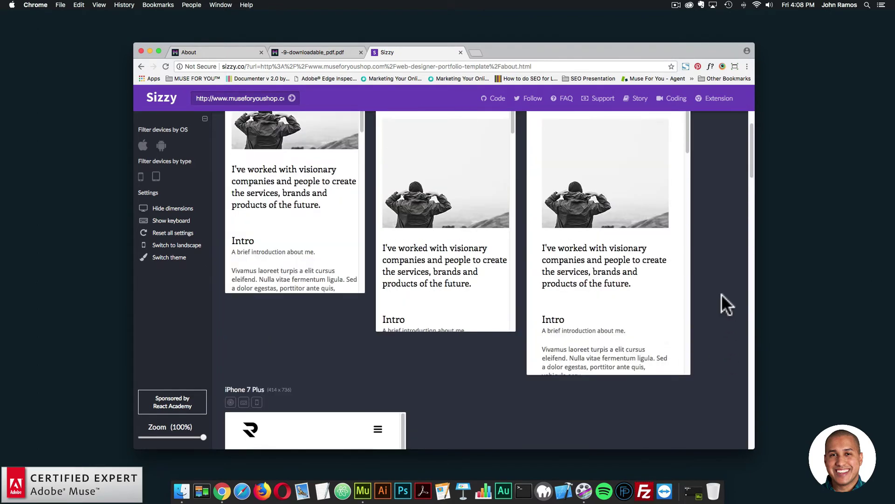
# - Test the iPhone 6 preview's menu and go to its home page, then return to About
pyautogui.click(663, 169)
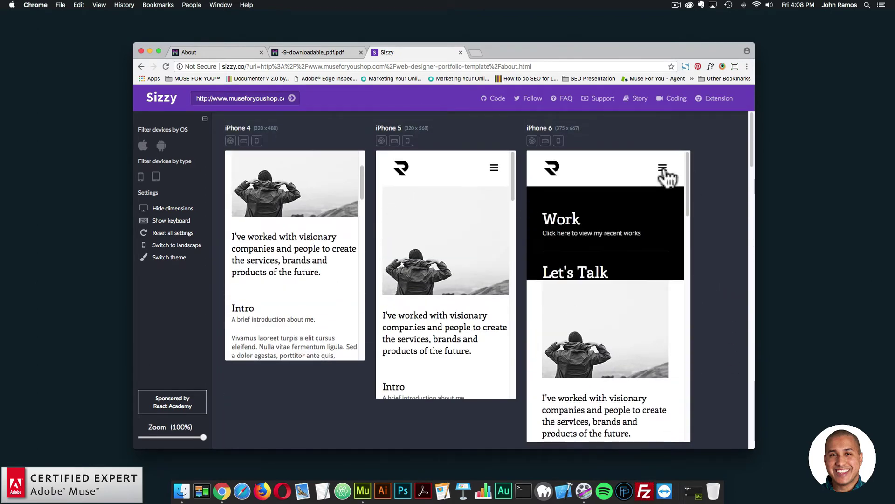
pyautogui.click(663, 169)
pyautogui.click(556, 177)
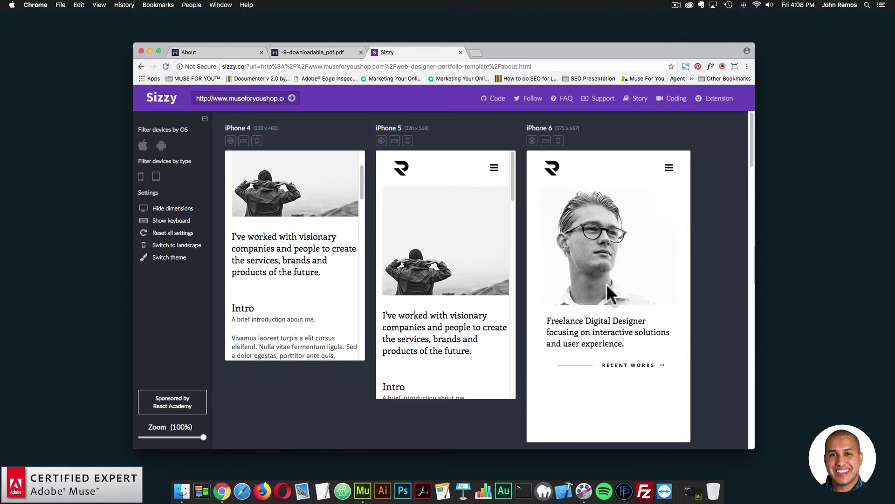
pyautogui.scroll(-5, 606, 284)
pyautogui.scroll(5, 606, 282)
pyautogui.click(234, 53)
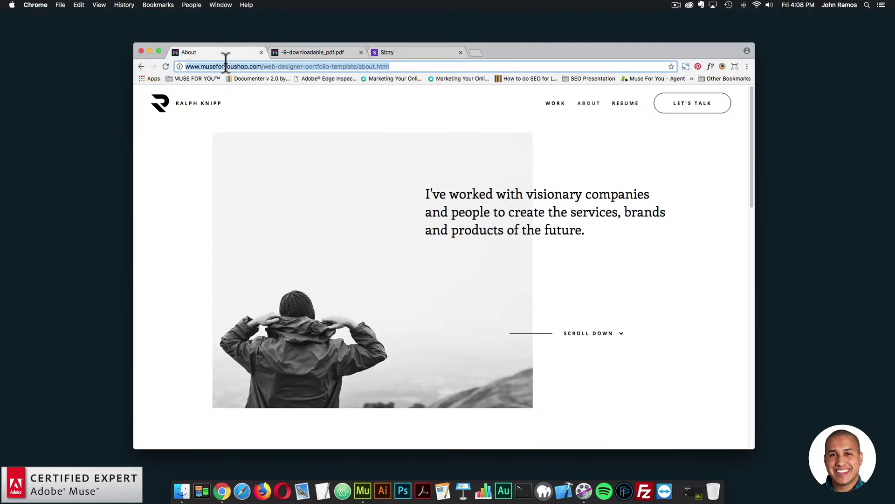
# - Copy the template Home page's index.html address and load it into Sizzy's previews
pyautogui.click(156, 103)
pyautogui.click(246, 66)
pyautogui.press('super+c')
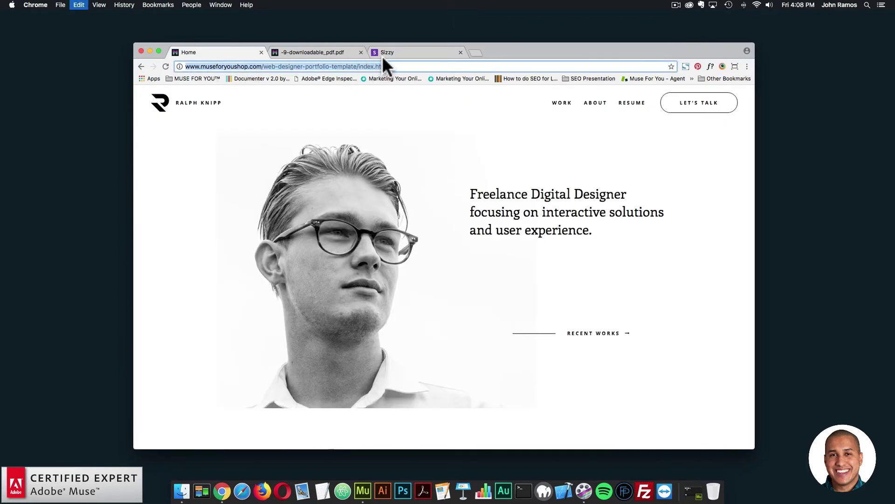
pyautogui.click(381, 52)
pyautogui.click(274, 98)
pyautogui.press('super+v')
pyautogui.click(292, 98)
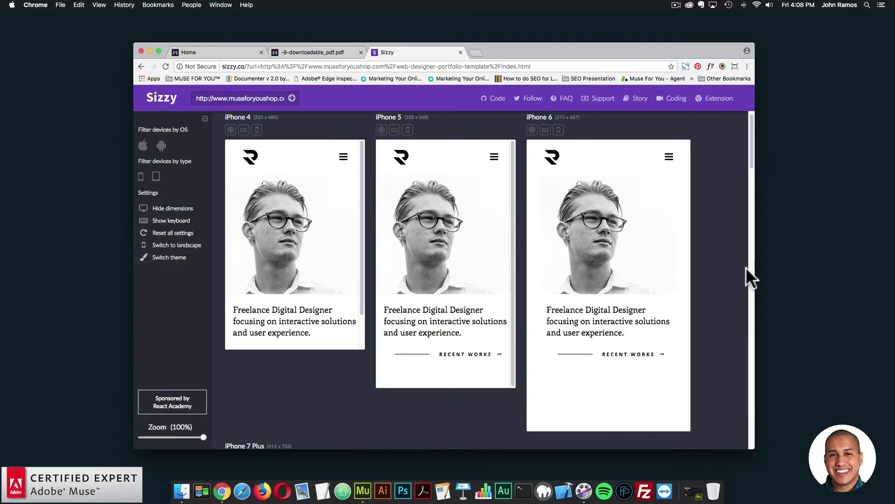
# - Test the iPad Air preview's navigation menu and scroll through the Home page previews
pyautogui.scroll(-15, 746, 268)
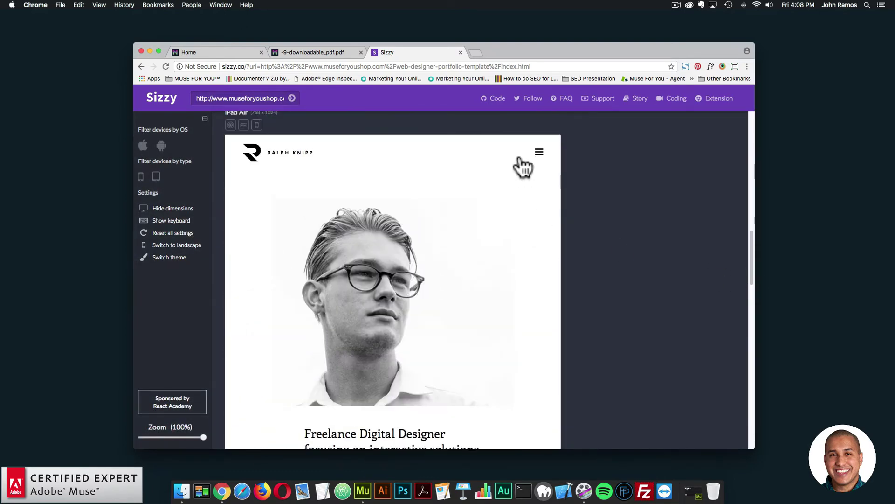
pyautogui.click(539, 152)
pyautogui.click(536, 153)
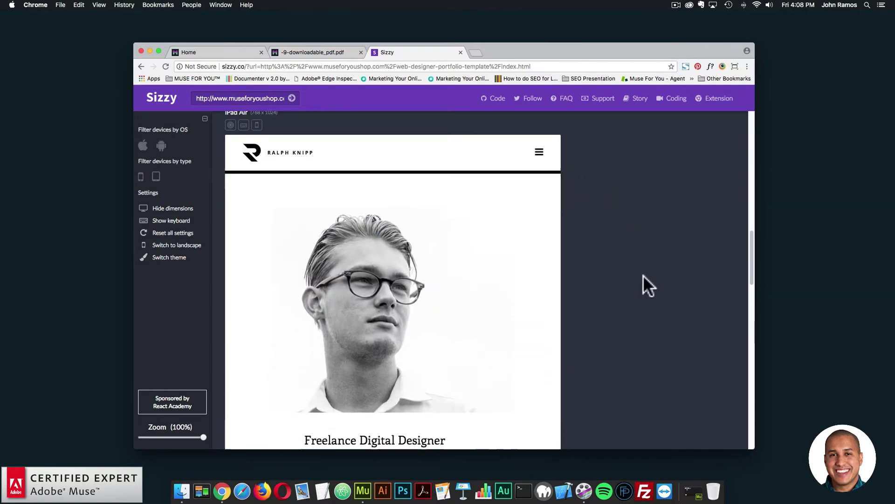
pyautogui.scroll(-10, 644, 276)
pyautogui.moveTo(754, 334); pyautogui.dragTo(738, 118)
# - Open museforyoushop.com in a new Chrome tab
pyautogui.click(475, 52)
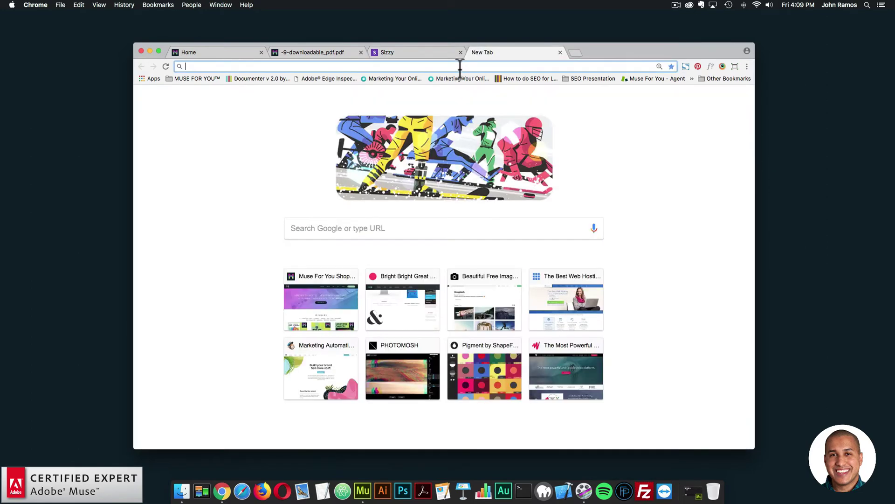
pyautogui.write('museforyoushop.com')
pyautogui.press('Return')
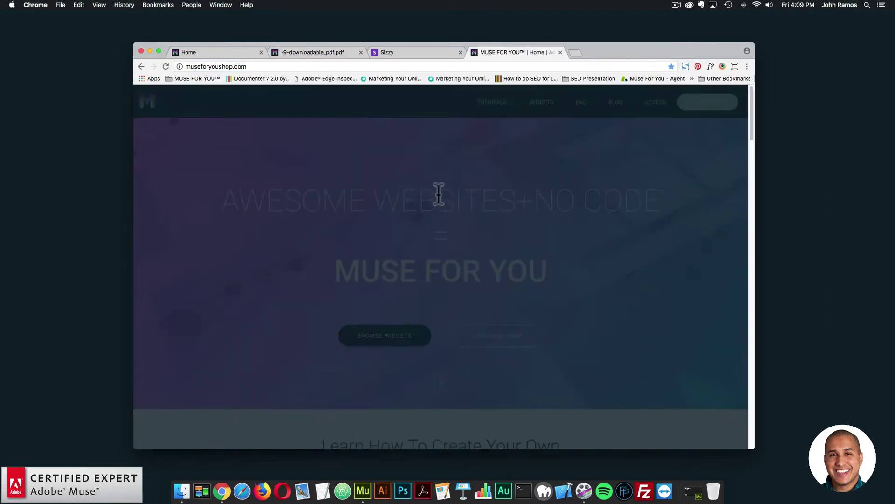
# - Go from the subscription popup to the shop and open the Web Designer Portfolio Template
pyautogui.click(479, 338)
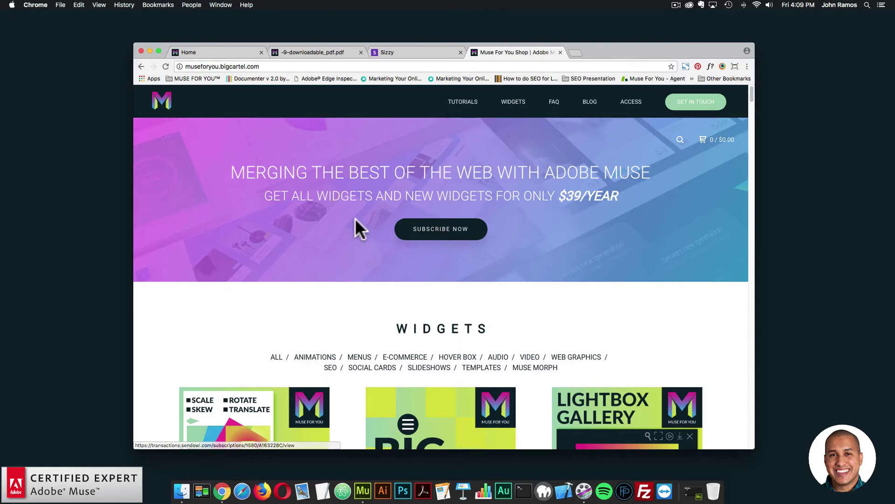
pyautogui.scroll(-15, 354, 218)
pyautogui.scroll(-8, 345, 229)
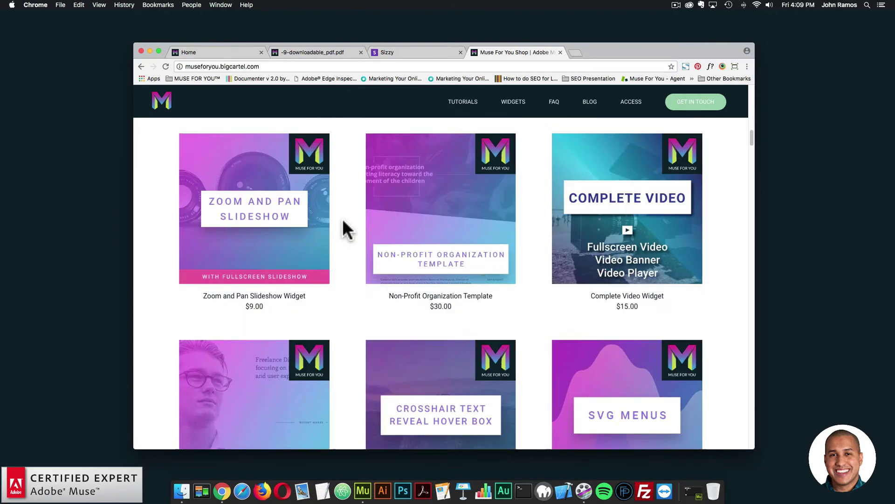
pyautogui.click(266, 280)
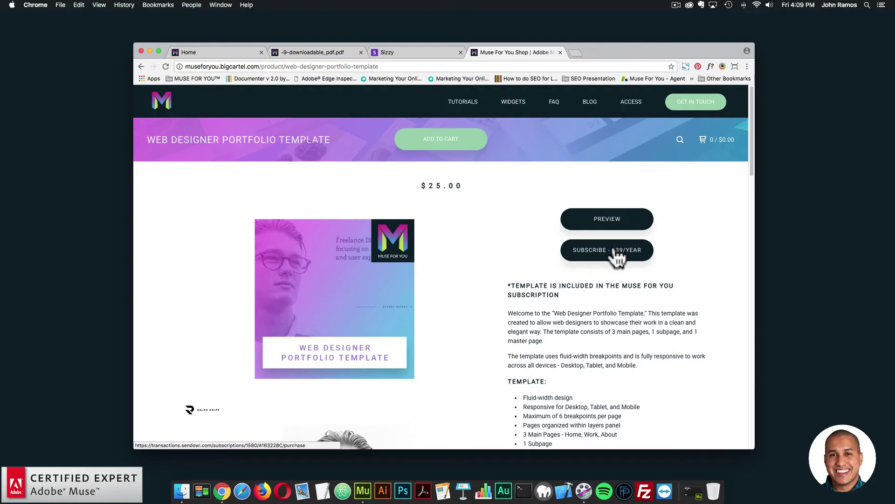
# - Scroll through the $25.00 Web Designer Portfolio Template page and back, then switch to Adobe Muse
pyautogui.scroll(-4, 615, 251)
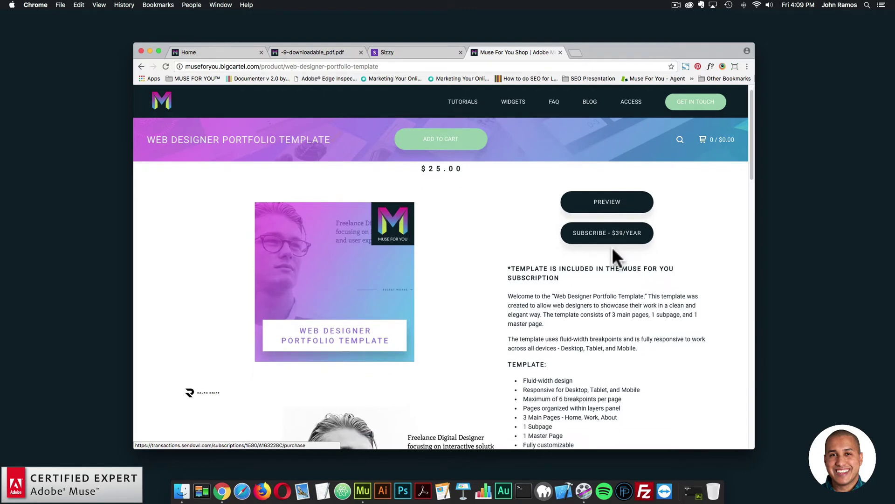
pyautogui.scroll(-2, 613, 297)
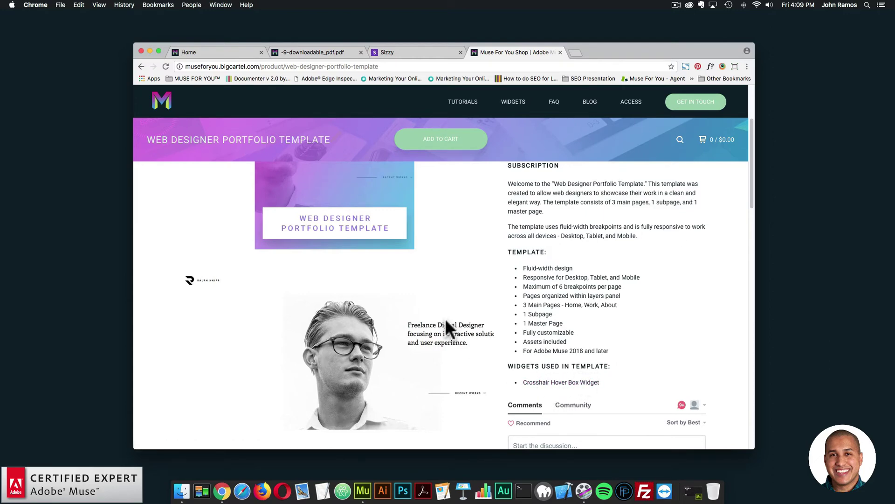
pyautogui.scroll(-5, 444, 317)
pyautogui.scroll(-7, 432, 320)
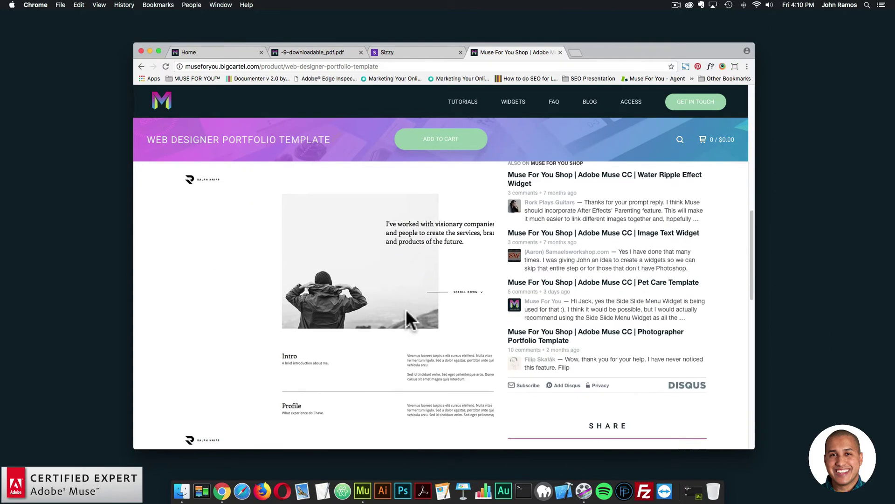
pyautogui.scroll(2, 488, 250)
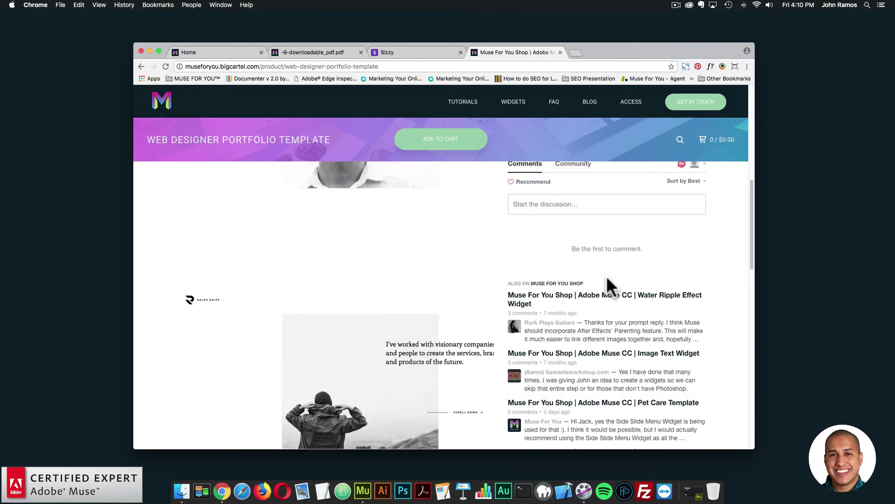
pyautogui.scroll(3, 600, 271)
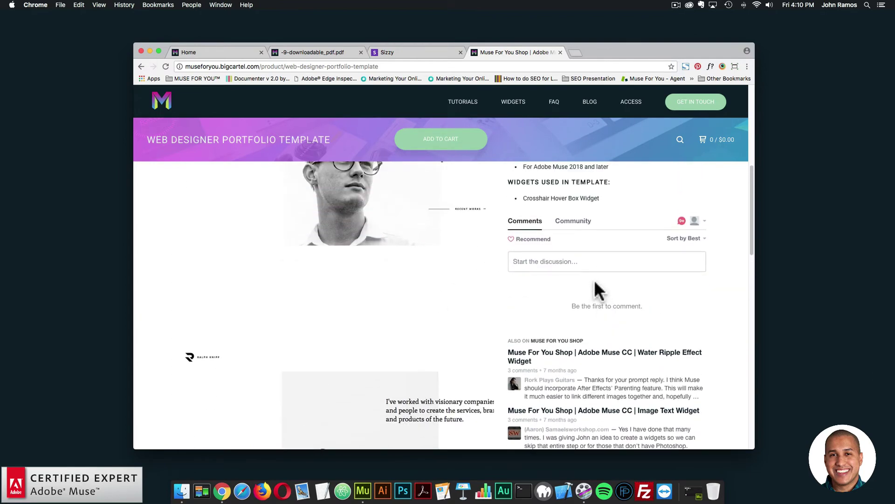
pyautogui.scroll(1, 643, 224)
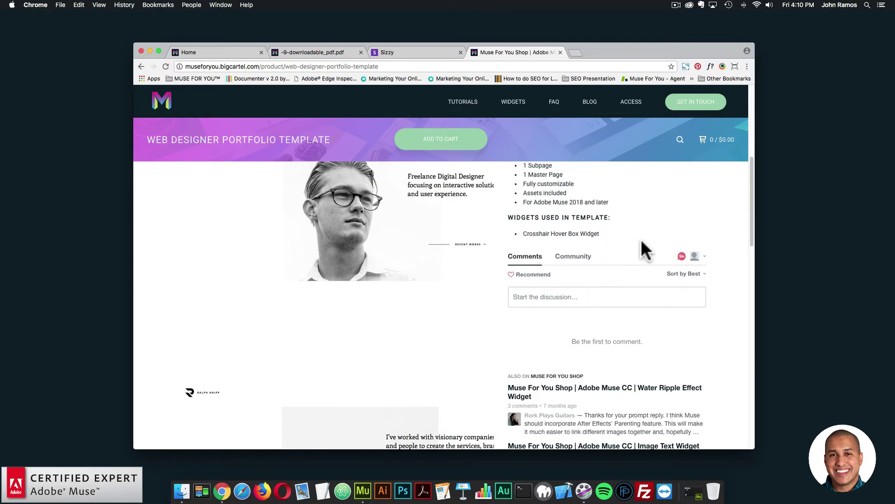
pyautogui.scroll(1, 634, 245)
pyautogui.scroll(1, 637, 250)
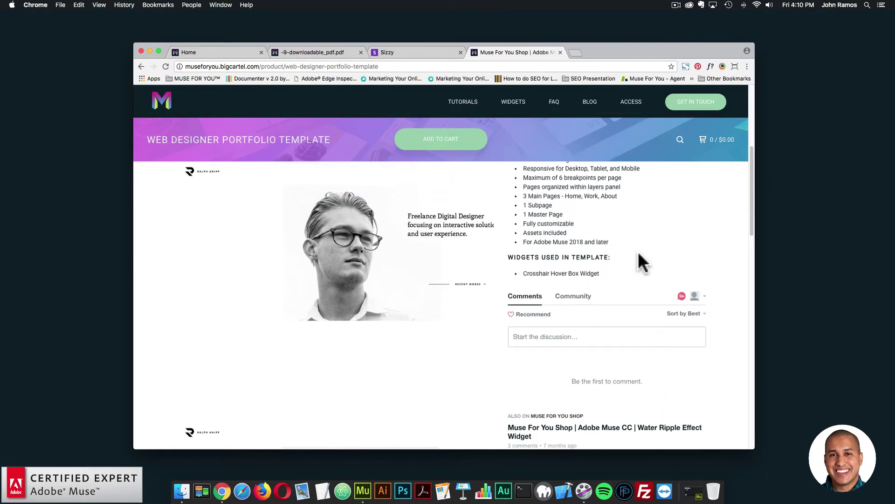
pyautogui.scroll(10, 638, 251)
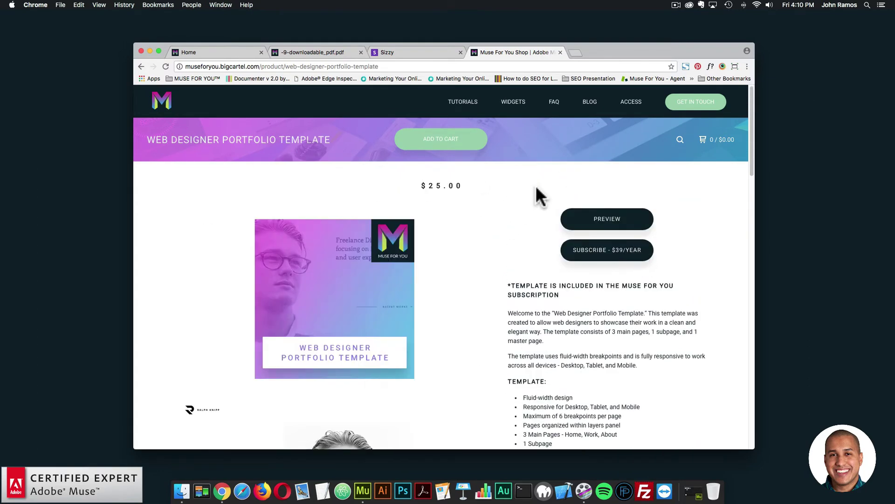
pyautogui.click(368, 489)
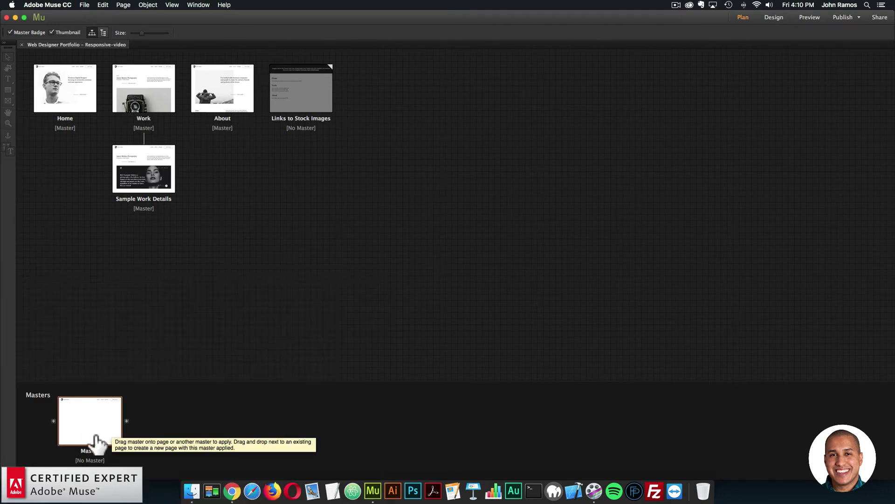
# - Open the template's Home page from Plan view into Design view
pyautogui.doubleClick(70, 90)
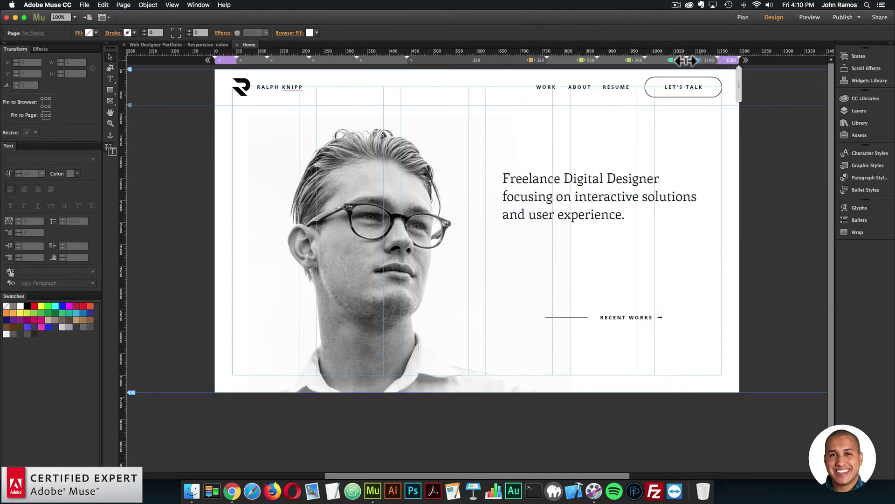
pyautogui.click(701, 59)
pyautogui.click(667, 59)
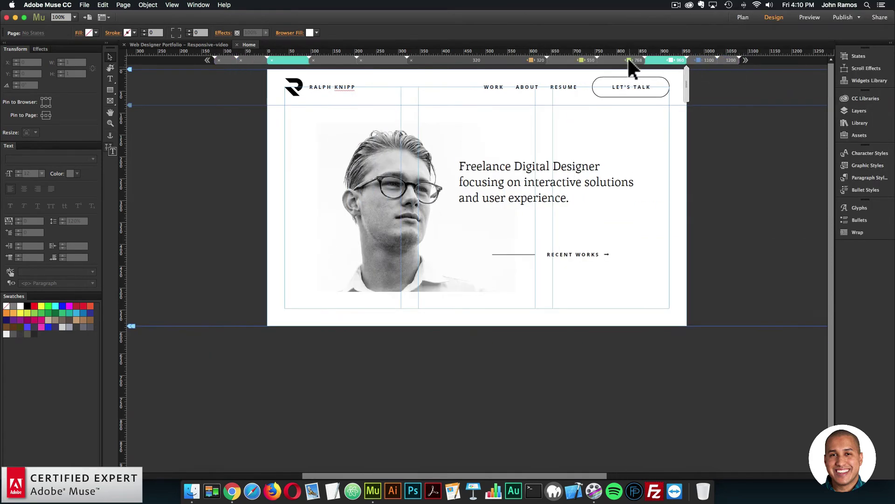
pyautogui.click(600, 61)
pyautogui.click(575, 60)
pyautogui.click(531, 60)
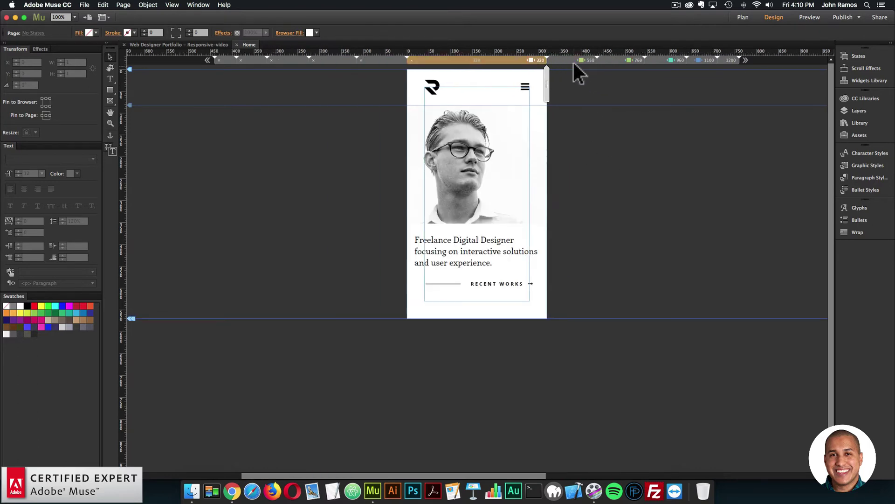
pyautogui.click(585, 60)
pyautogui.click(617, 60)
pyautogui.click(663, 60)
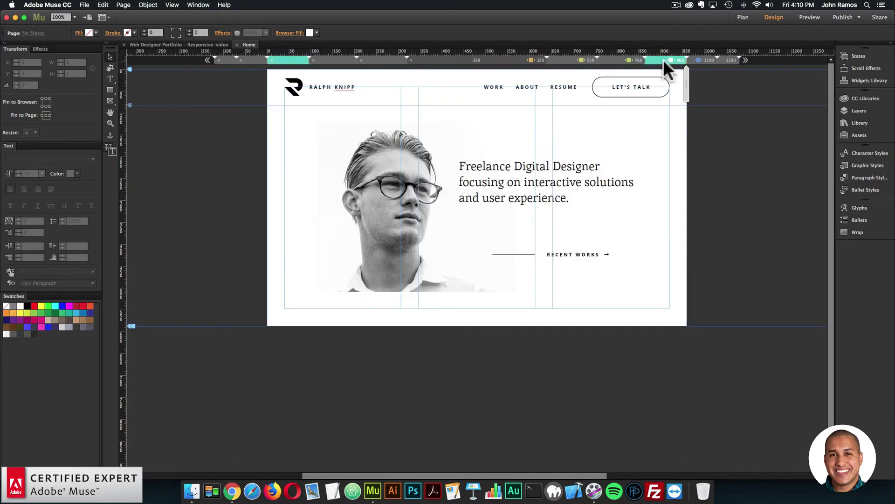
pyautogui.click(705, 60)
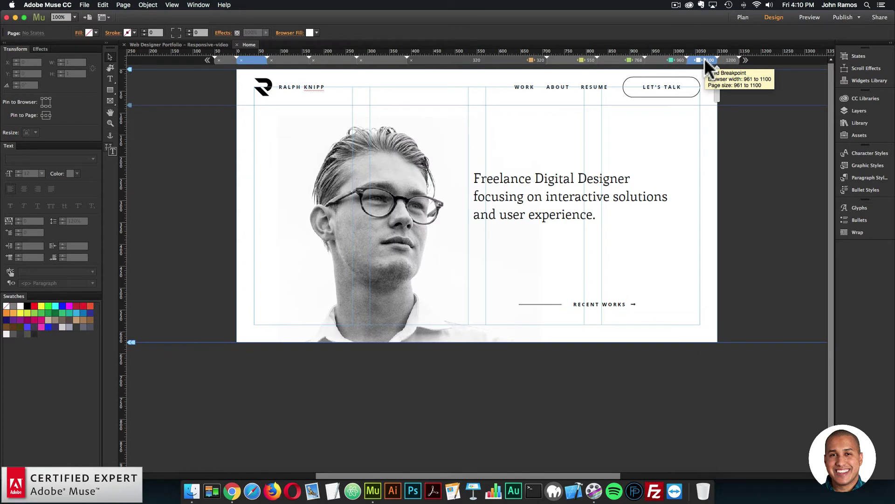
pyautogui.click(730, 60)
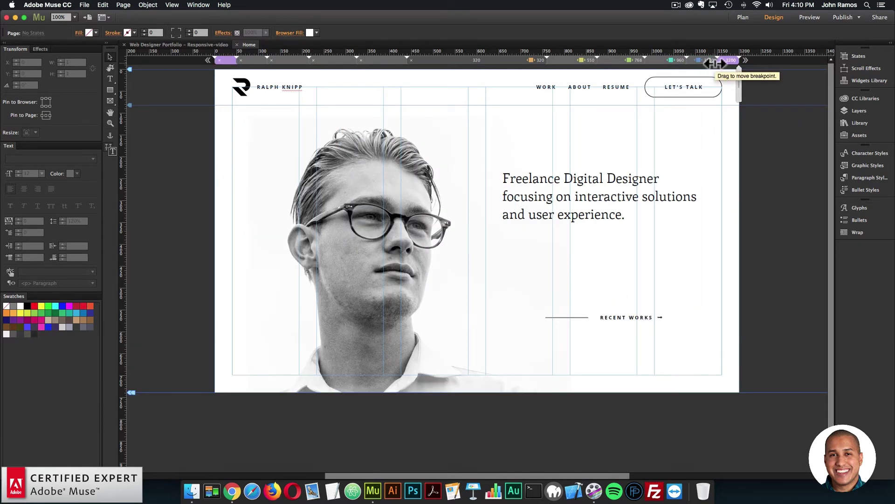
pyautogui.click(672, 59)
pyautogui.click(626, 60)
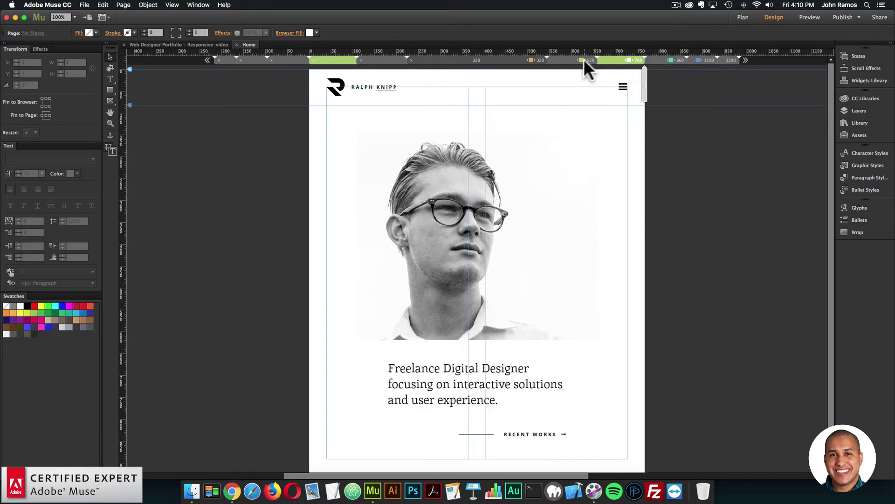
pyautogui.click(671, 60)
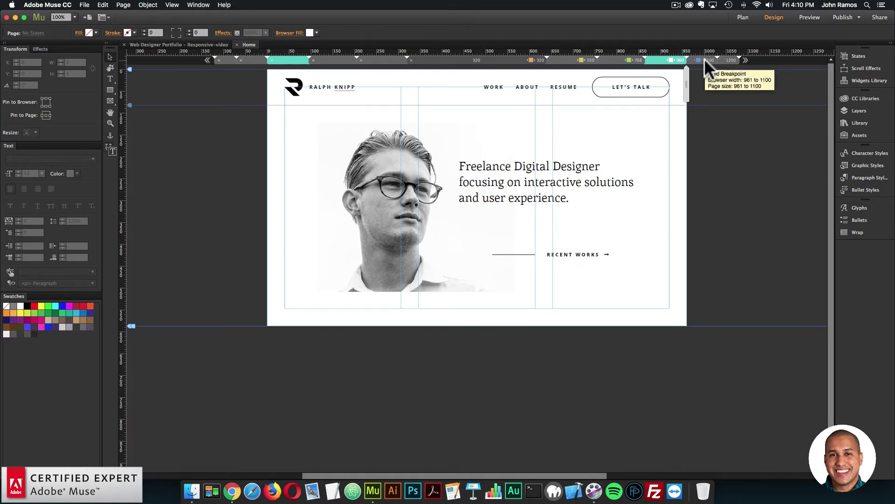
pyautogui.click(706, 60)
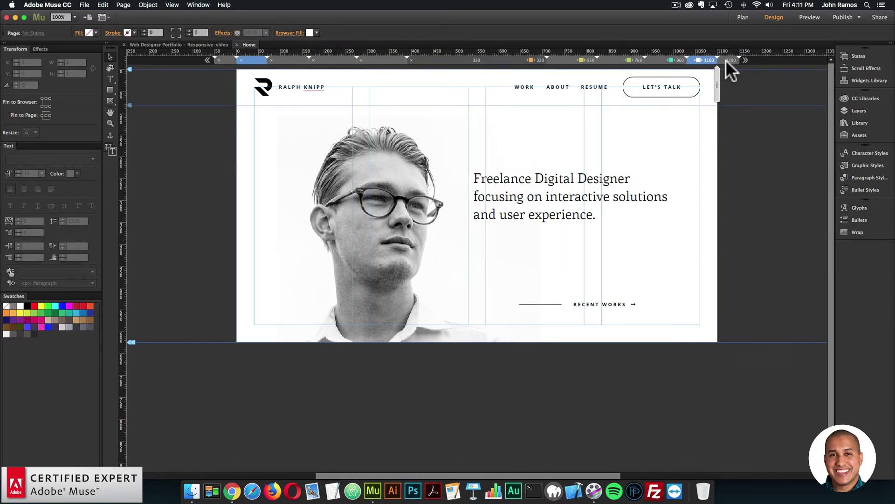
pyautogui.click(727, 60)
pyautogui.click(441, 228)
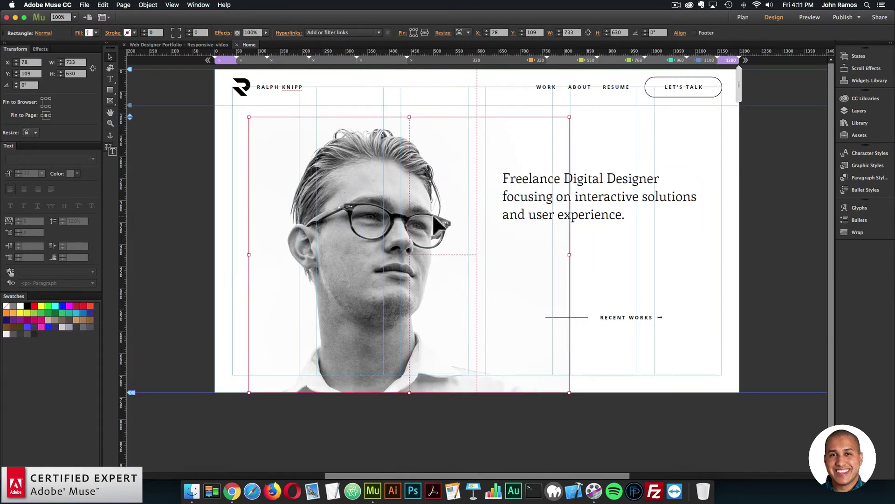
# - Reselect the hero photo and show the Assets panel listing logo.svg through img_hero.jpg
pyautogui.click(210, 220)
pyautogui.click(344, 230)
pyautogui.click(858, 140)
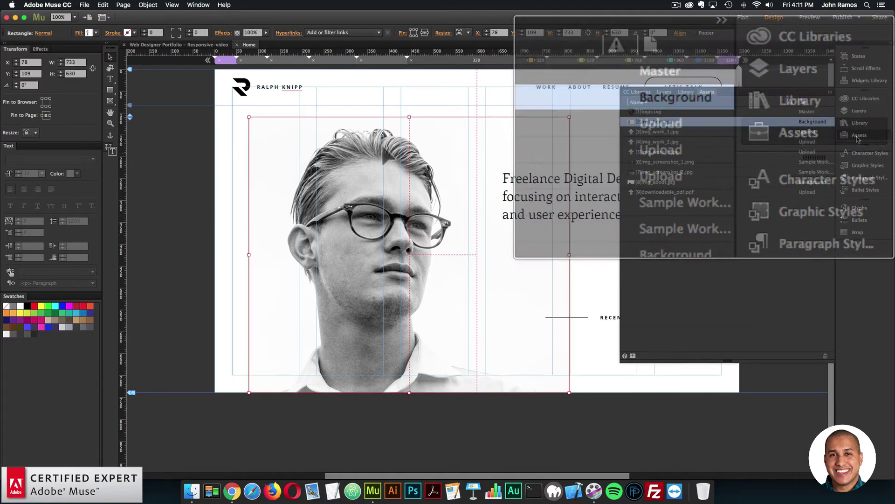
pyautogui.click(198, 4)
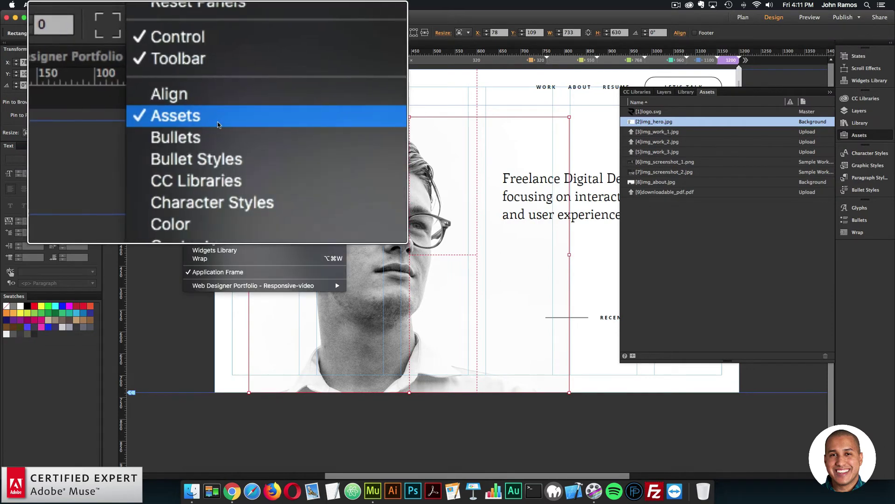
pyautogui.click(436, 133)
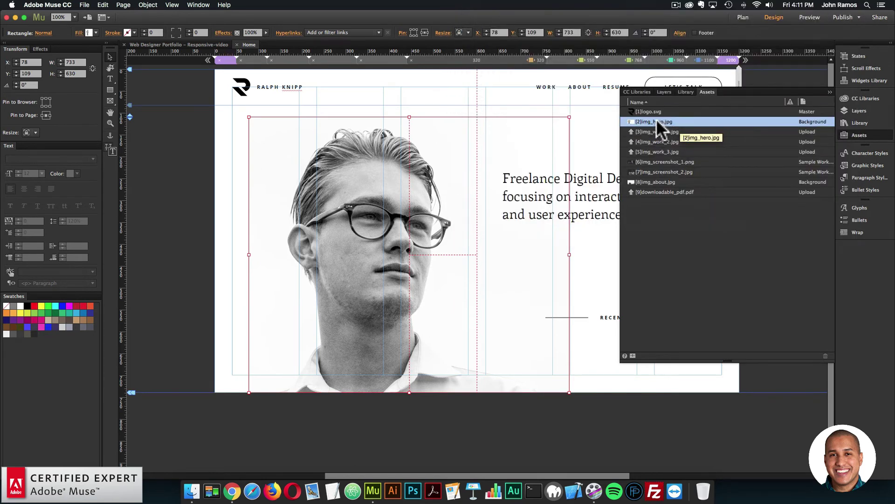
# - Relink the img_hero.jpg asset to andreea-chidu-507735-unsplash.jpg and check the hero frame's fill settings
pyautogui.rightClick(658, 119)
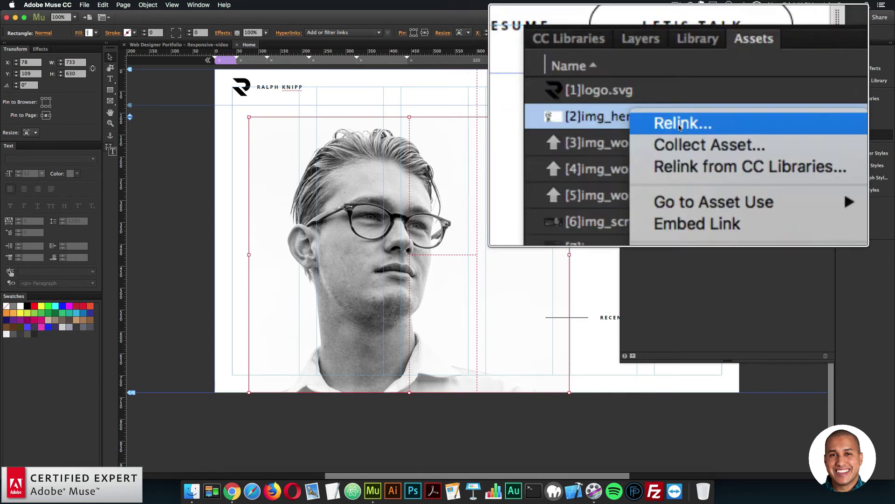
pyautogui.click(680, 124)
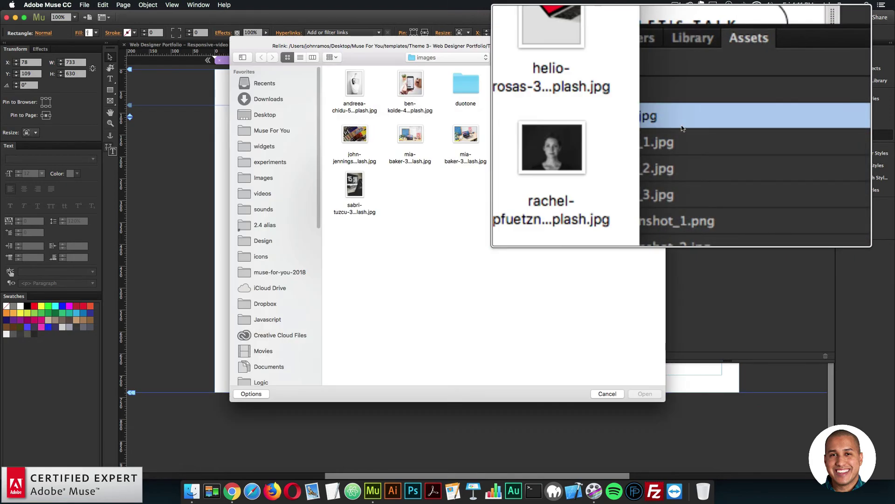
pyautogui.doubleClick(357, 88)
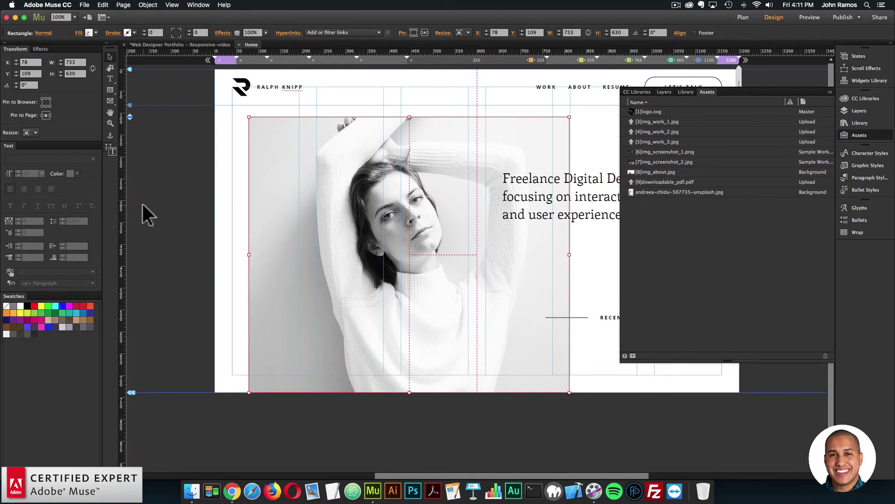
pyautogui.click(324, 172)
pyautogui.click(77, 32)
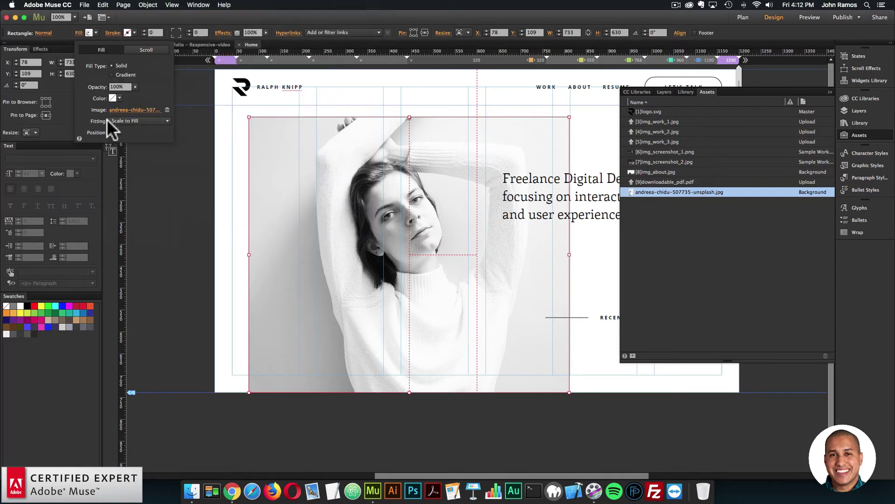
pyautogui.click(168, 223)
# - Preview the Home page in the browser, then return to Muse and select the hero frame
pyautogui.click(84, 4)
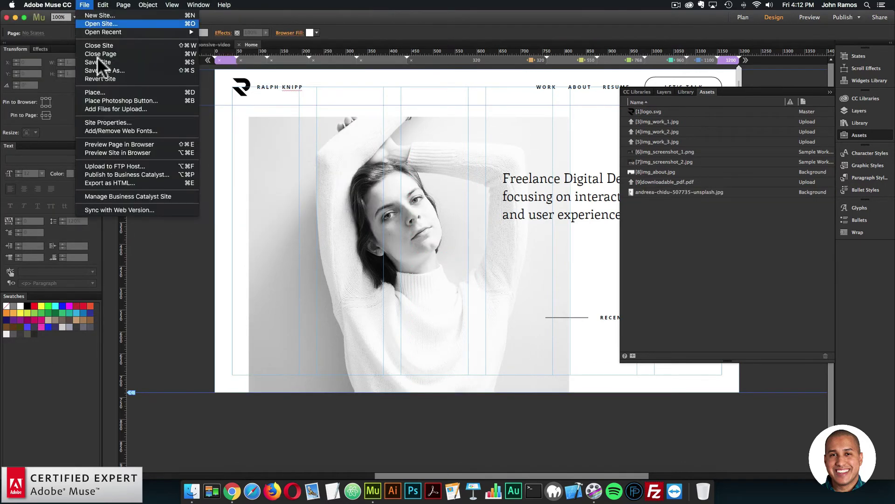
pyautogui.click(111, 144)
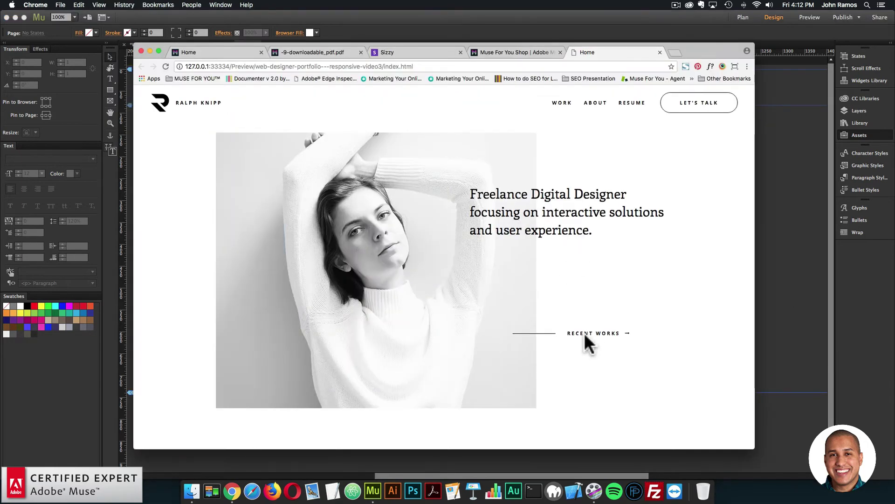
pyautogui.click(785, 245)
pyautogui.click(410, 189)
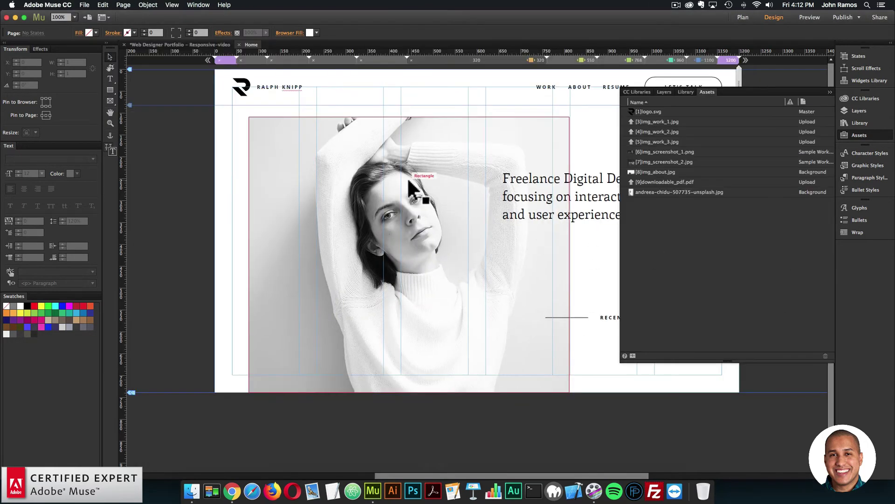
# - Relink the hero image to michael-frattaroli-221247-unsplash.jpg and try different fill anchor positions
pyautogui.rightClick(661, 191)
pyautogui.click(676, 197)
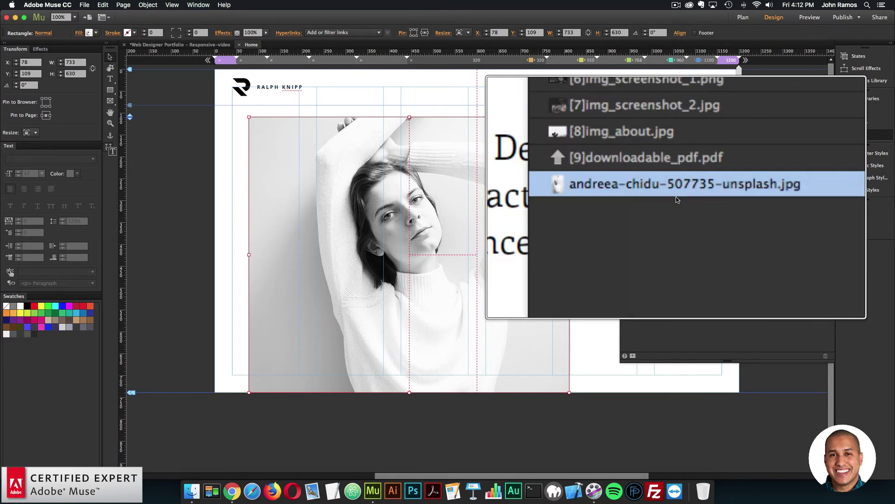
pyautogui.doubleClick(518, 135)
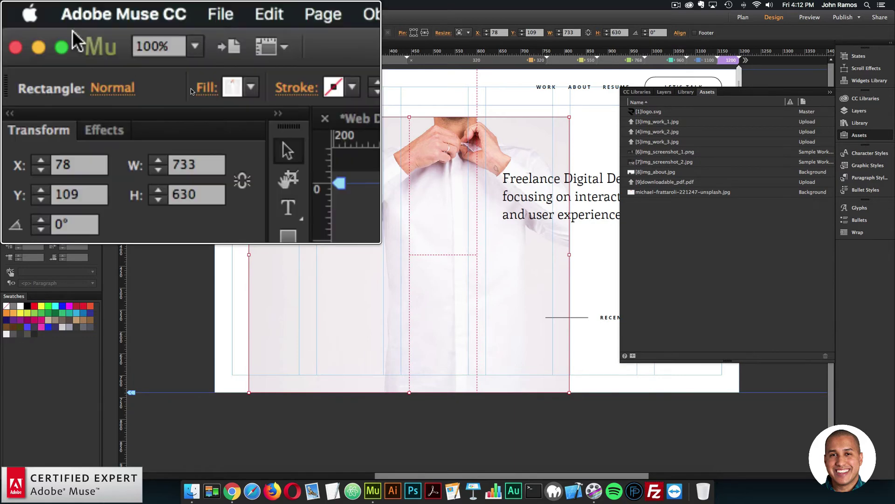
pyautogui.click(75, 33)
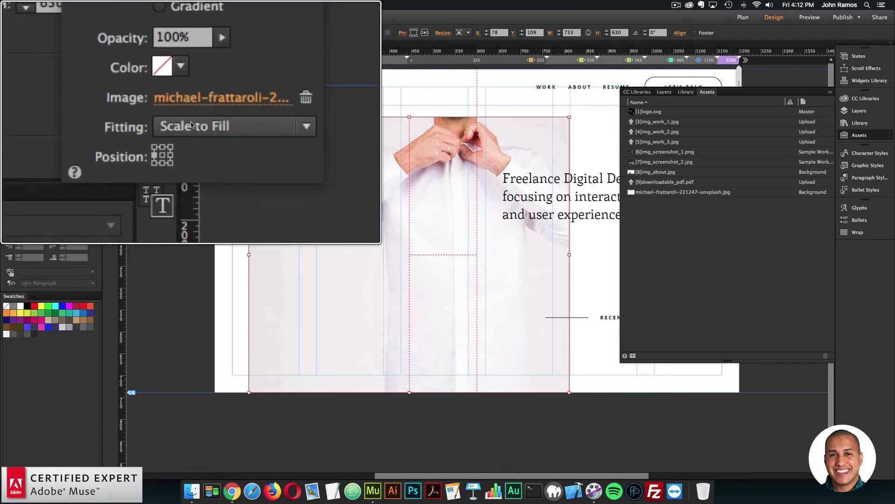
pyautogui.click(192, 132)
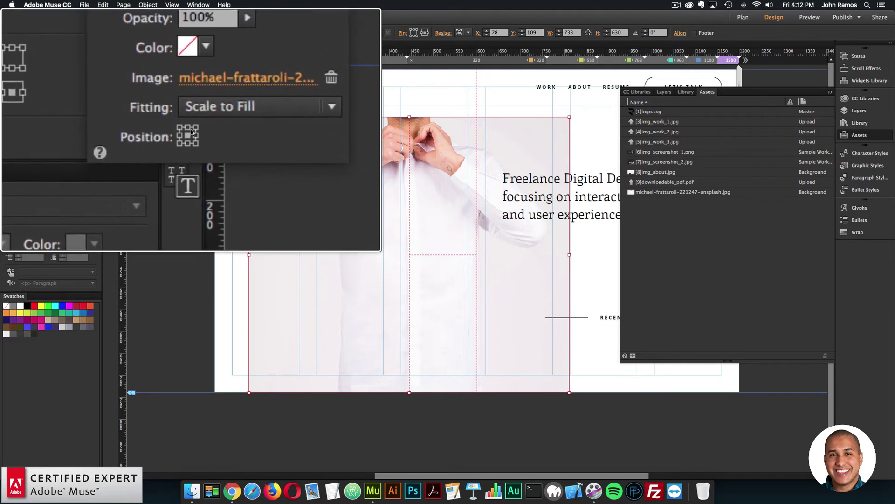
pyautogui.click(191, 132)
pyautogui.click(191, 133)
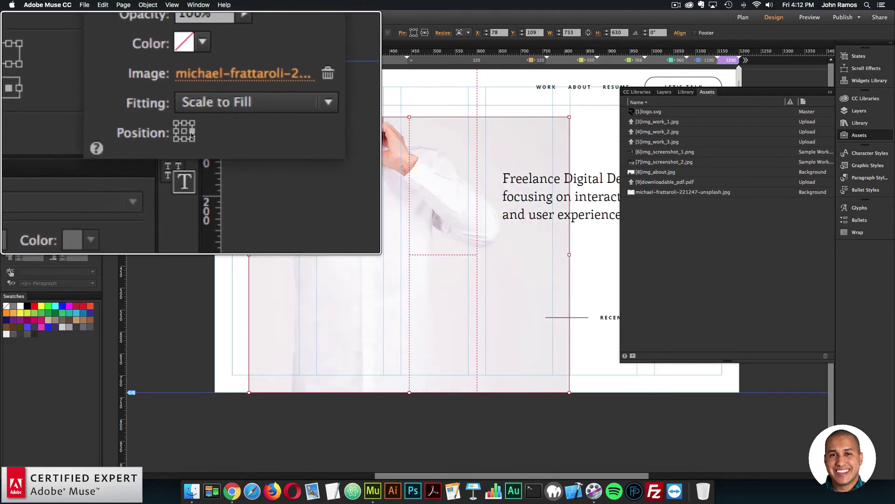
pyautogui.click(191, 133)
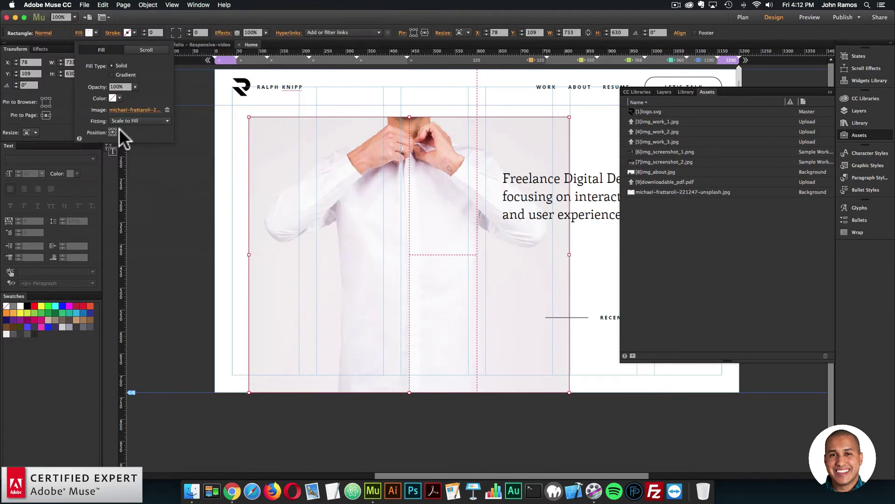
pyautogui.click(176, 190)
# - Preview the updated Home page in the browser, then return to Muse and select the hero frame
pyautogui.click(84, 5)
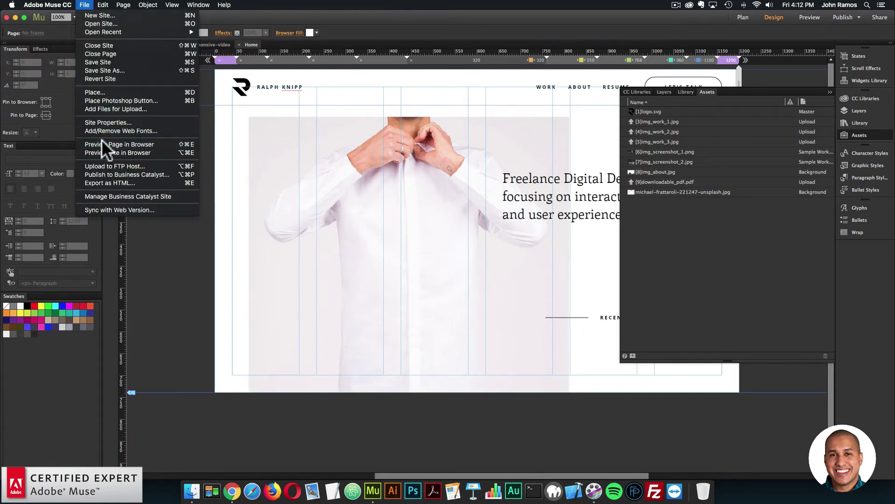
pyautogui.click(101, 142)
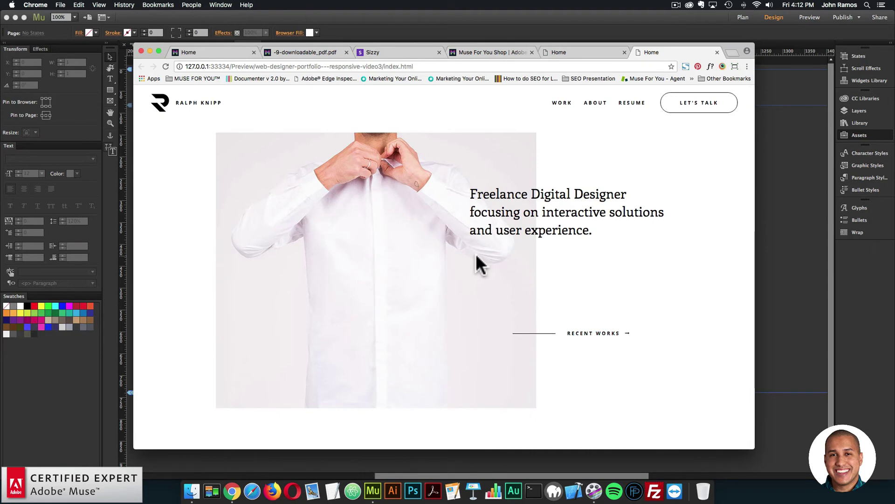
pyautogui.click(793, 223)
pyautogui.click(362, 212)
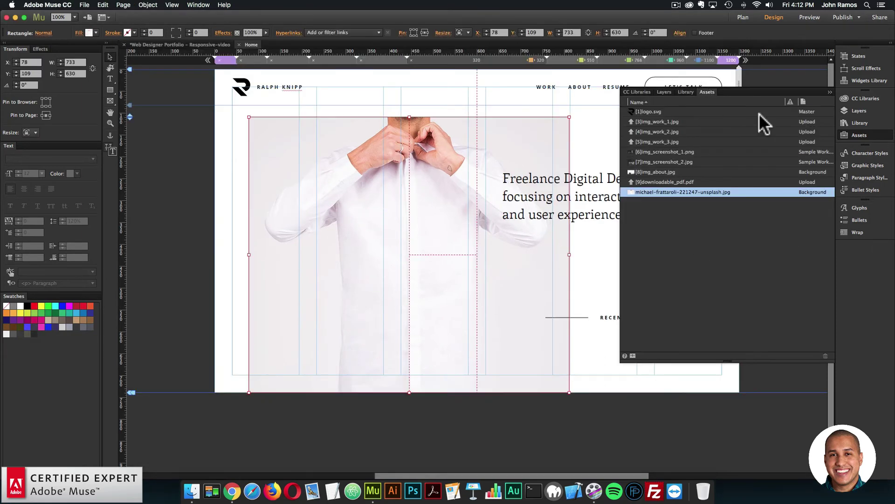
# - Close Assets and open the Work page from the site plan
pyautogui.click(864, 134)
pyautogui.click(743, 17)
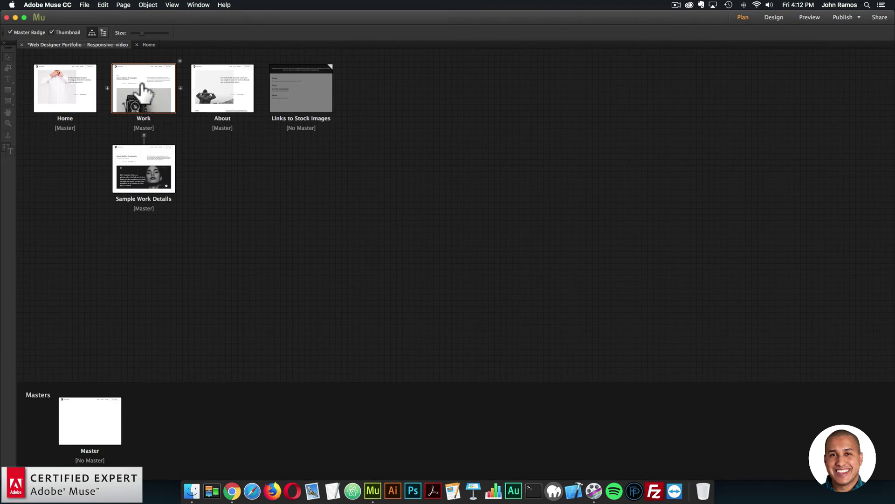
pyautogui.doubleClick(147, 96)
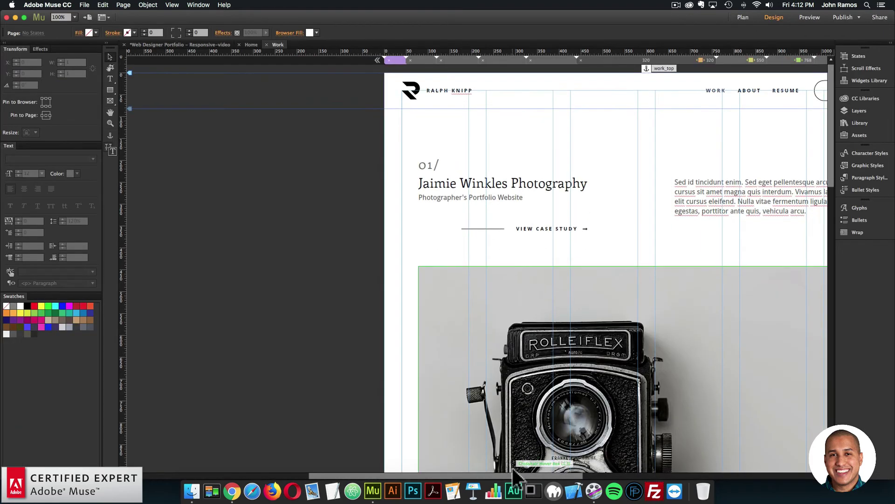
pyautogui.moveTo(510, 475); pyautogui.dragTo(572, 476)
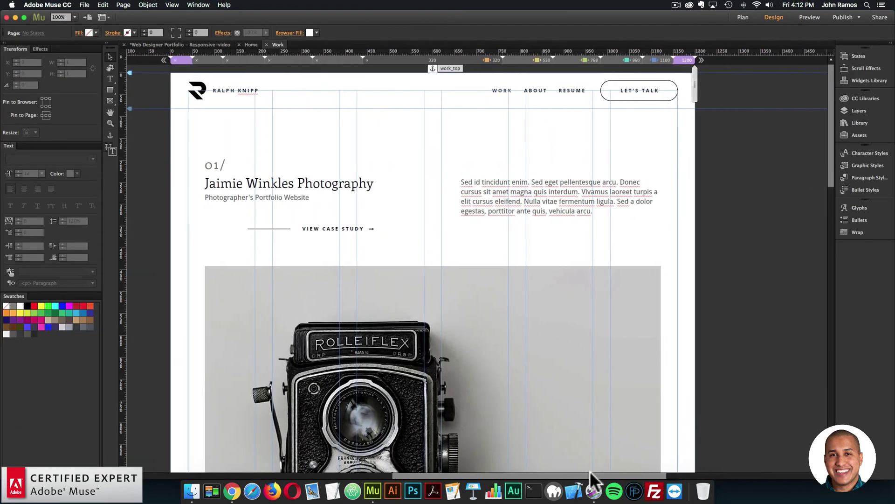
pyautogui.scroll(-3, 513, 327)
# - Set the Rolleiflex camera hover box's Gradient Color 1 to magenta and Color 2 to blue
pyautogui.click(574, 261)
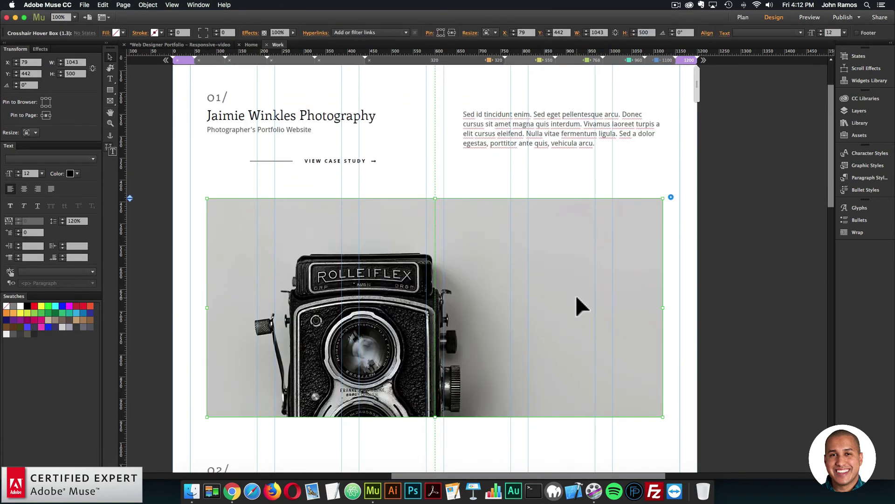
pyautogui.click(670, 197)
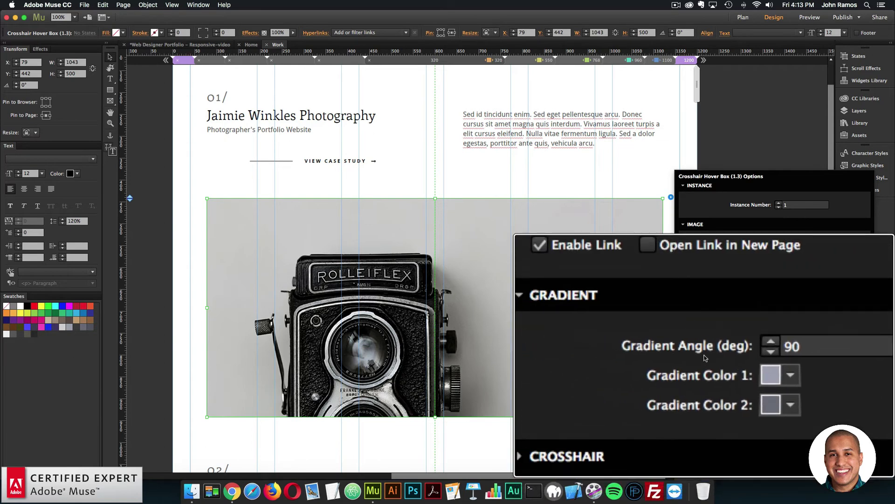
pyautogui.click(778, 362)
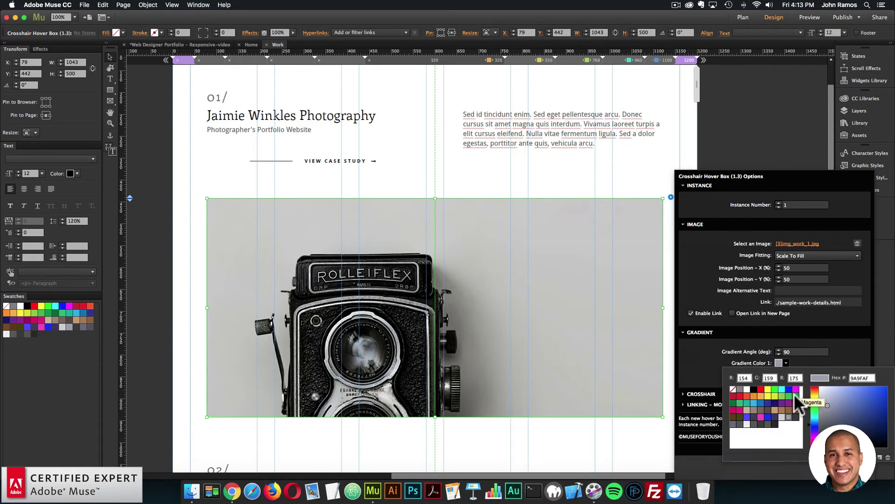
pyautogui.click(762, 415)
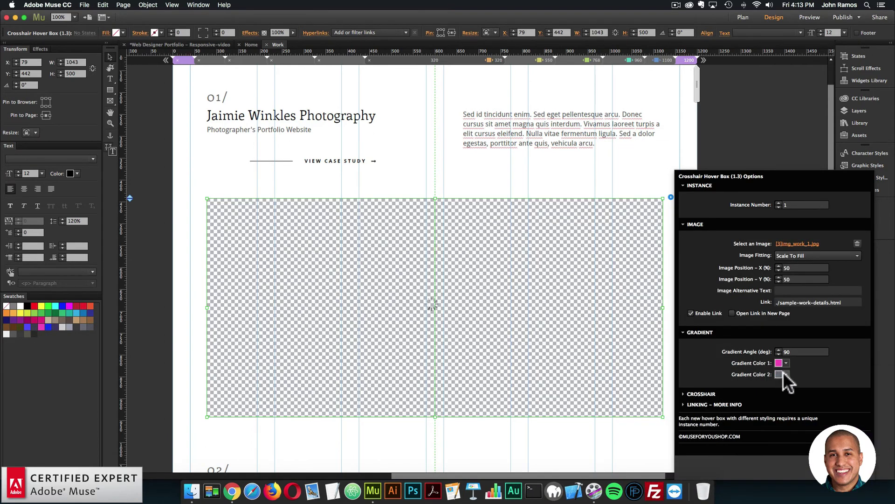
pyautogui.click(781, 373)
pyautogui.click(768, 427)
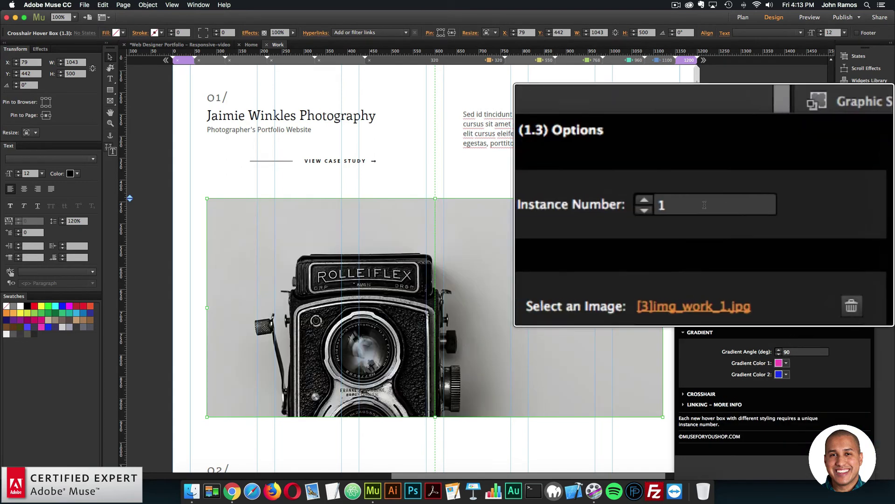
# - Set the hover box Instance Number to 2 and load the helio-rosas laptop photo into it
pyautogui.click(705, 203)
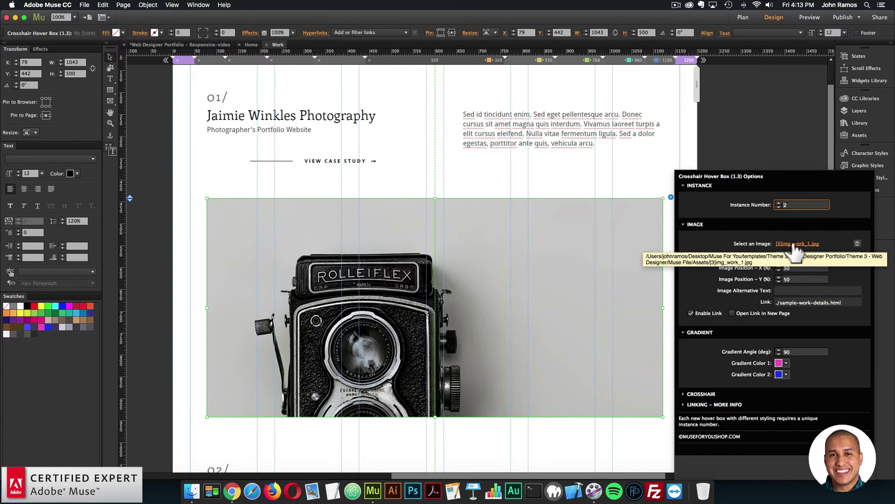
pyautogui.click(790, 243)
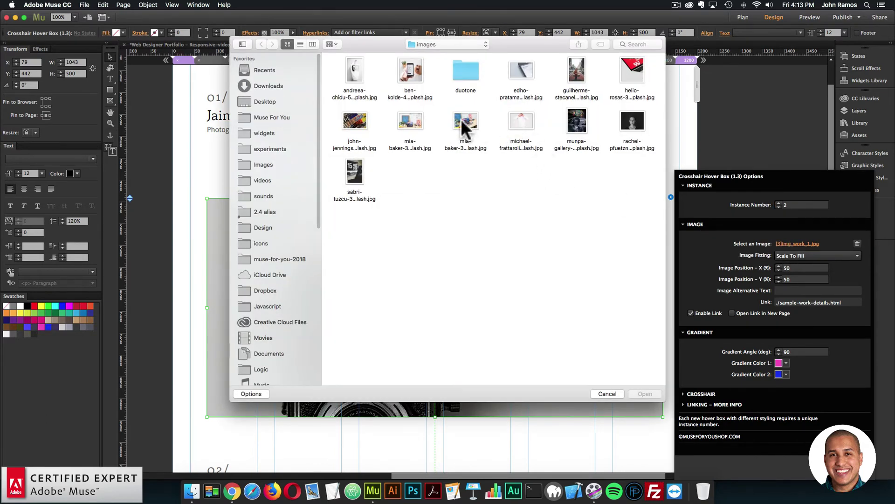
pyautogui.doubleClick(627, 67)
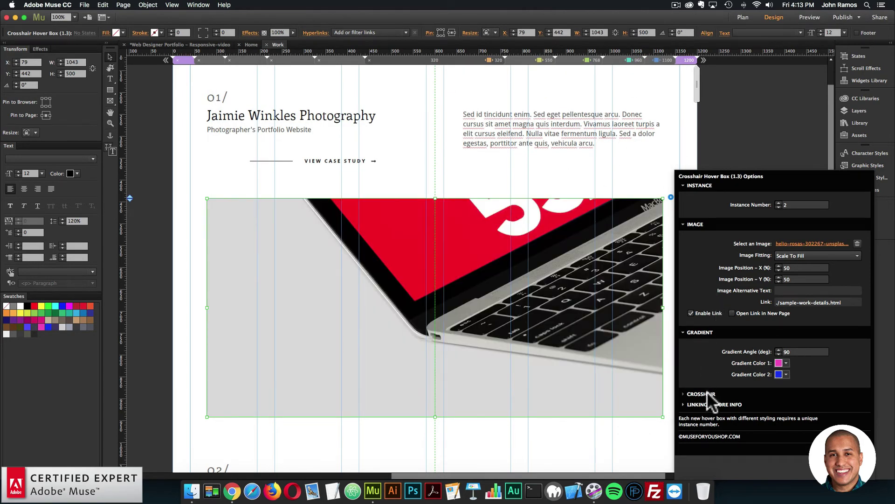
pyautogui.click(701, 393)
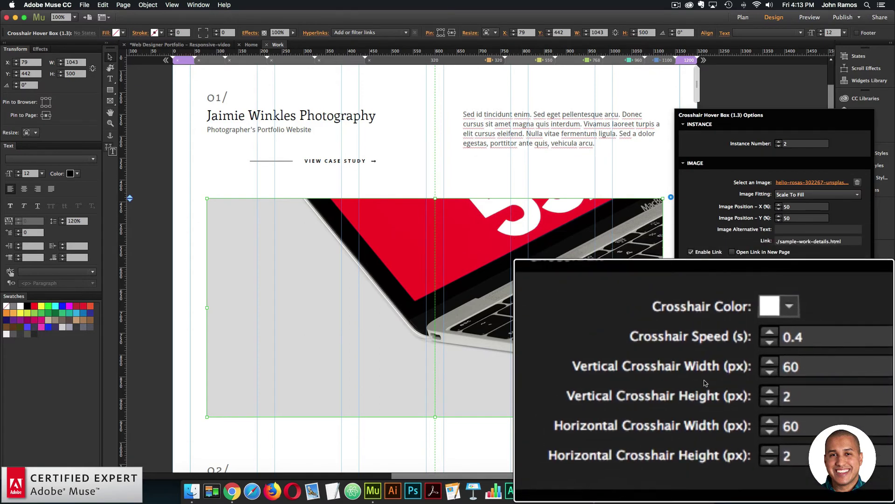
pyautogui.click(706, 329)
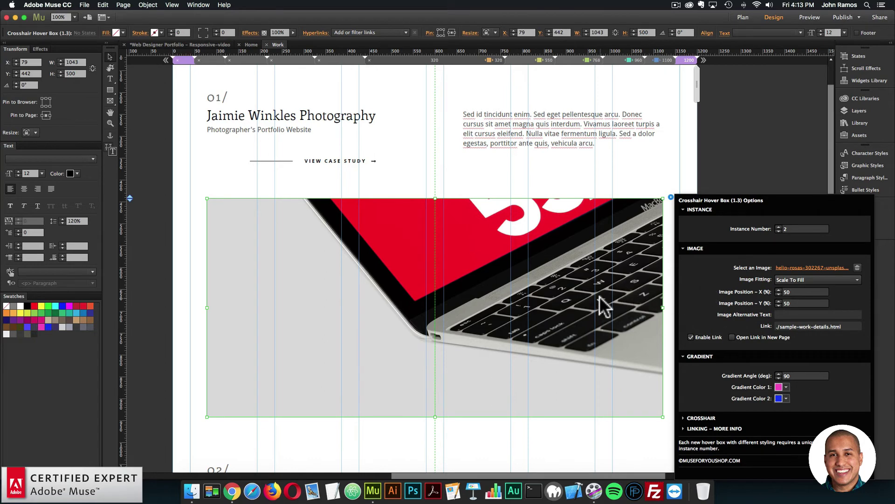
pyautogui.click(168, 184)
# - Preview the Work page in Chrome to check the laptop image's gradient hover, then return to Muse
pyautogui.click(84, 5)
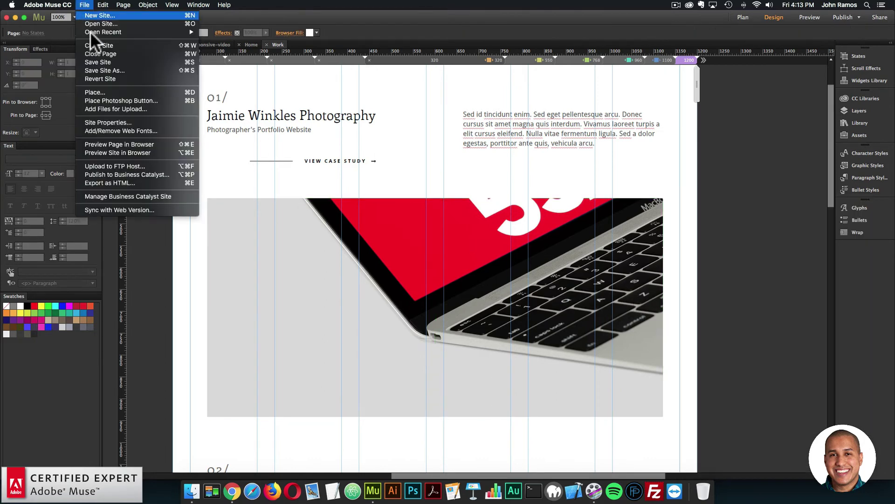
pyautogui.click(96, 140)
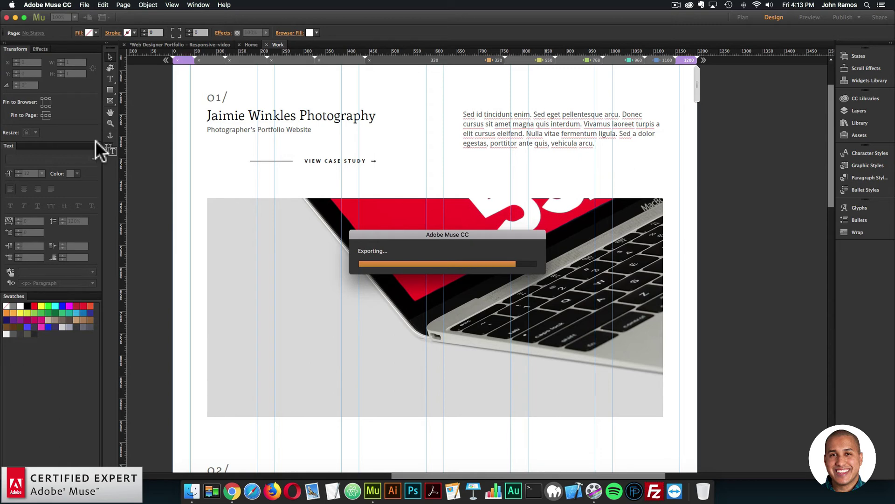
pyautogui.scroll(-3, 559, 243)
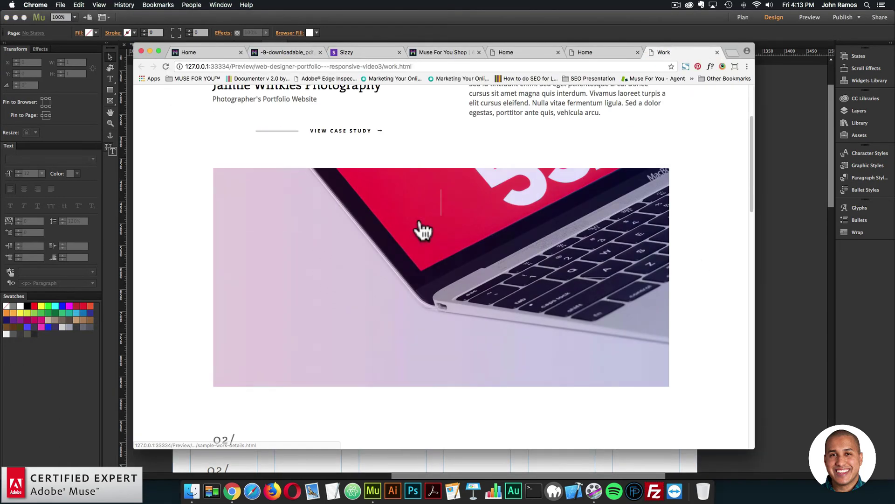
pyautogui.scroll(-1, 469, 263)
pyautogui.scroll(-10, 472, 269)
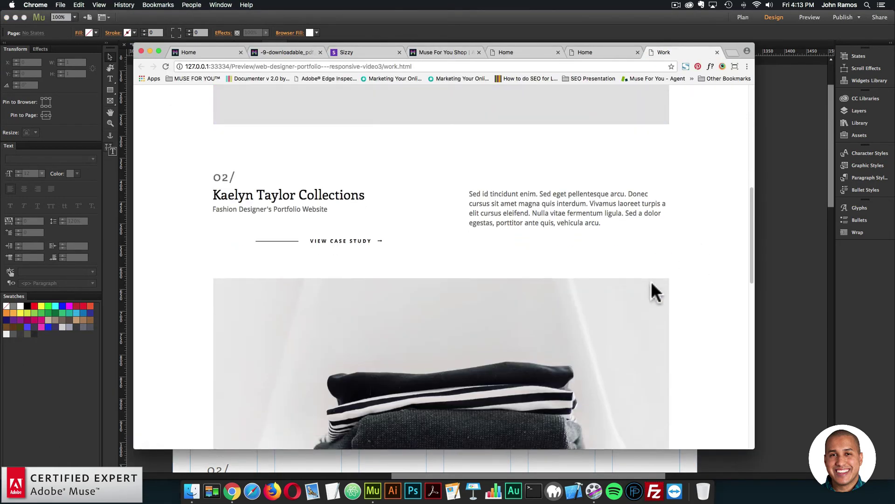
pyautogui.scroll(-10, 372, 261)
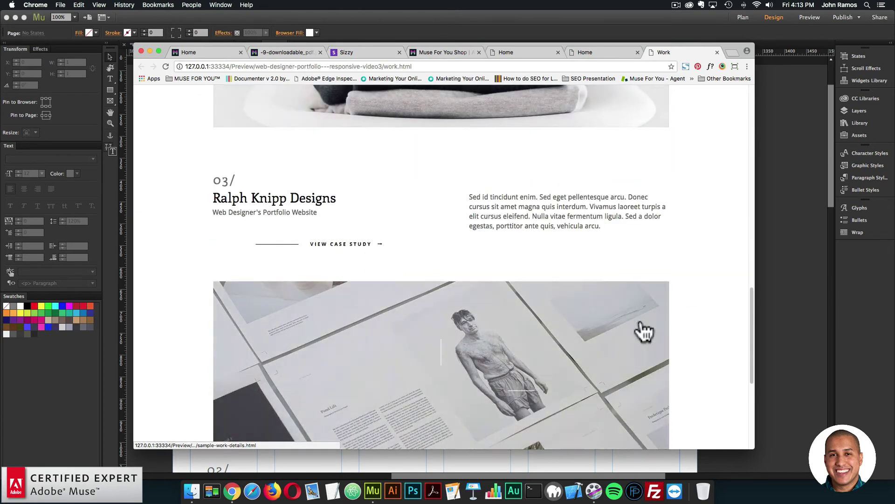
pyautogui.scroll(1, 461, 275)
pyautogui.scroll(18, 527, 289)
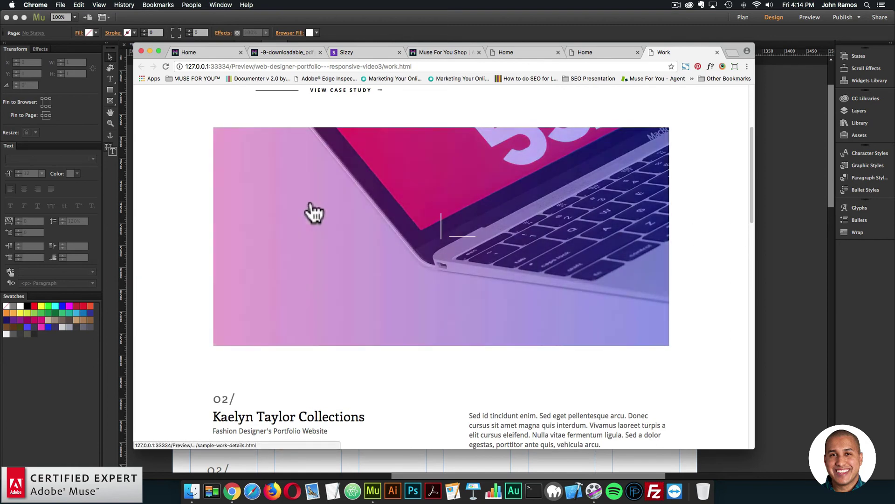
pyautogui.scroll(4, 681, 222)
pyautogui.scroll(-3, 631, 225)
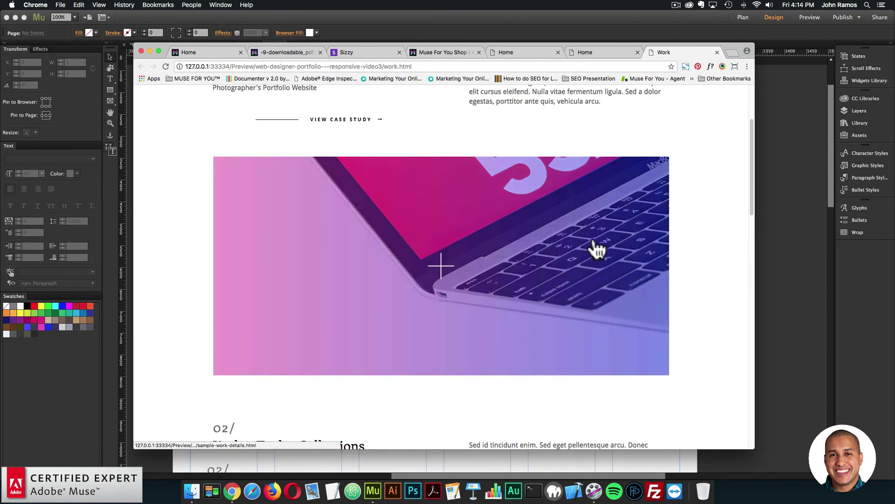
pyautogui.press('super+Tab')
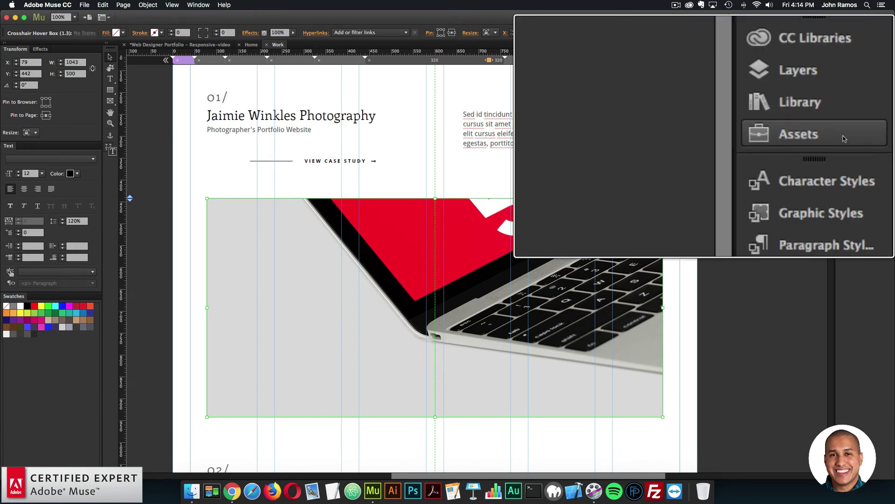
# - Relink the helio-rosas-302267-unsplash.jpg asset to the mia-baker-322594-unsplash desk photo
pyautogui.click(867, 135)
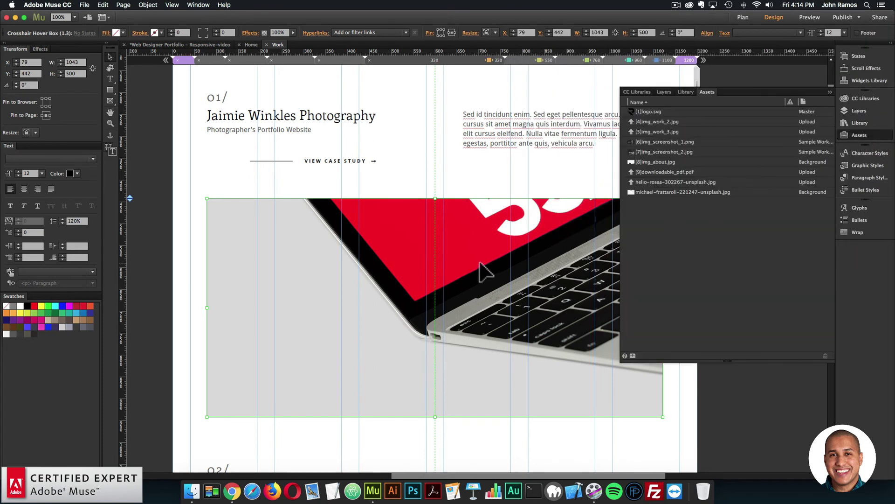
pyautogui.click(675, 215)
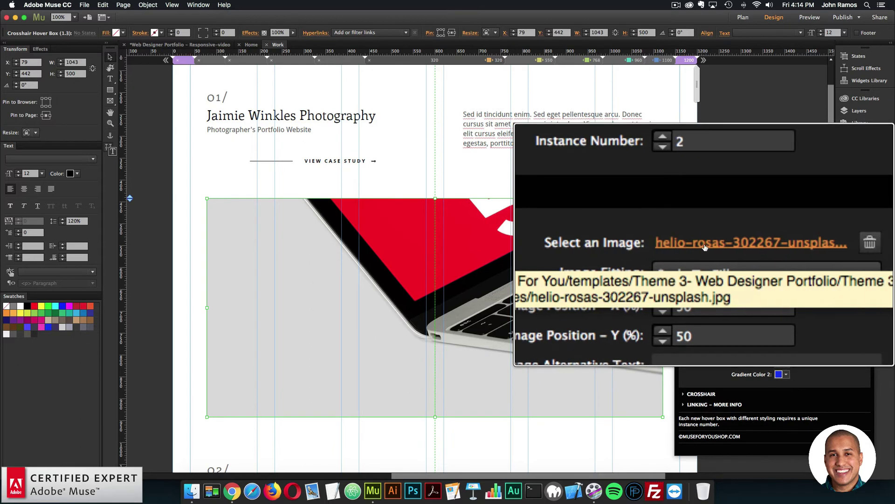
pyautogui.click(662, 242)
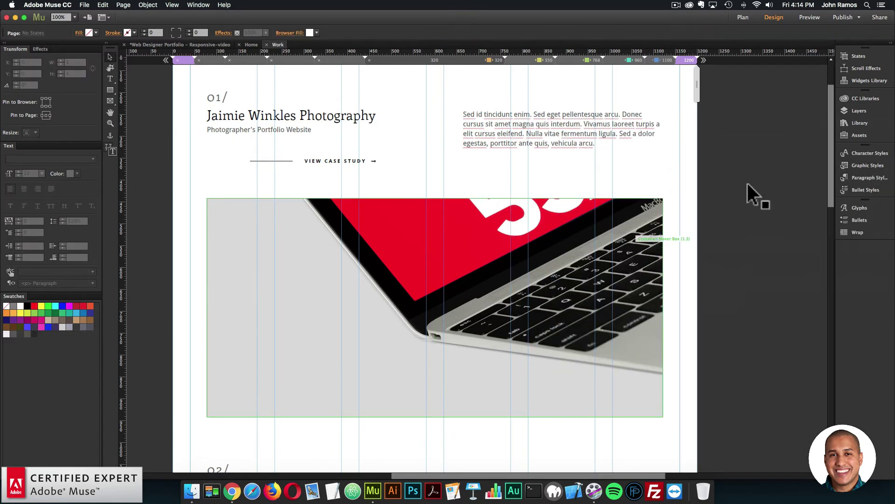
pyautogui.click(858, 135)
pyautogui.click(662, 181)
pyautogui.rightClick(662, 181)
pyautogui.click(703, 200)
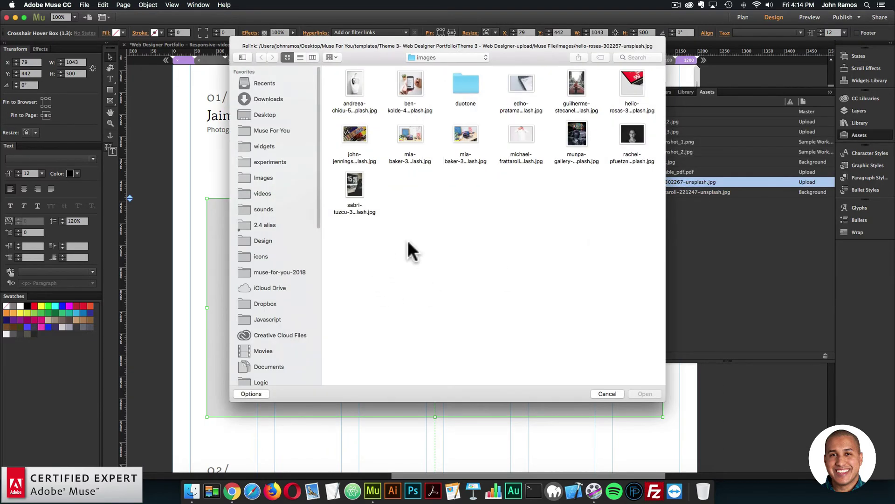
pyautogui.doubleClick(466, 135)
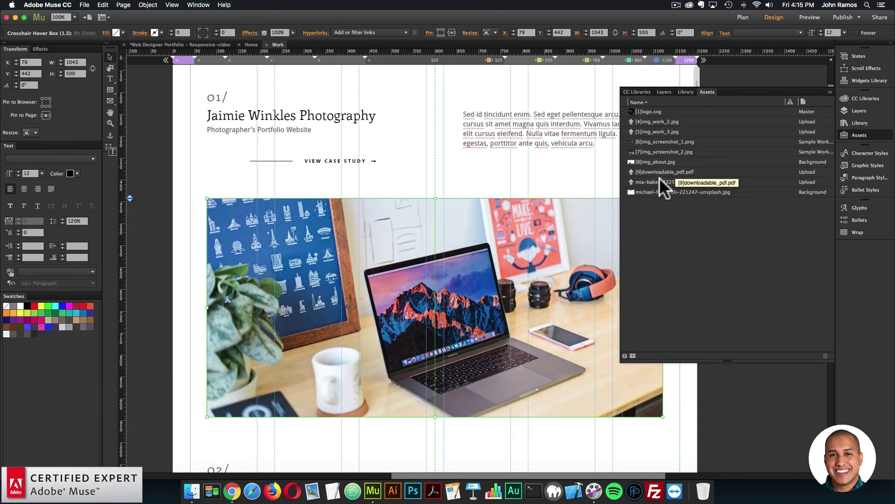
# - Check the hover box settings, then start editing the project 03 description paragraph
pyautogui.click(850, 132)
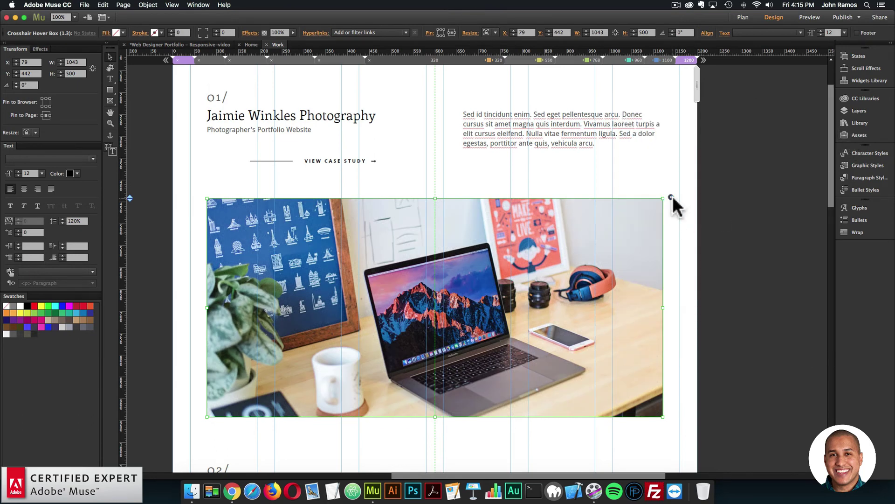
pyautogui.click(671, 197)
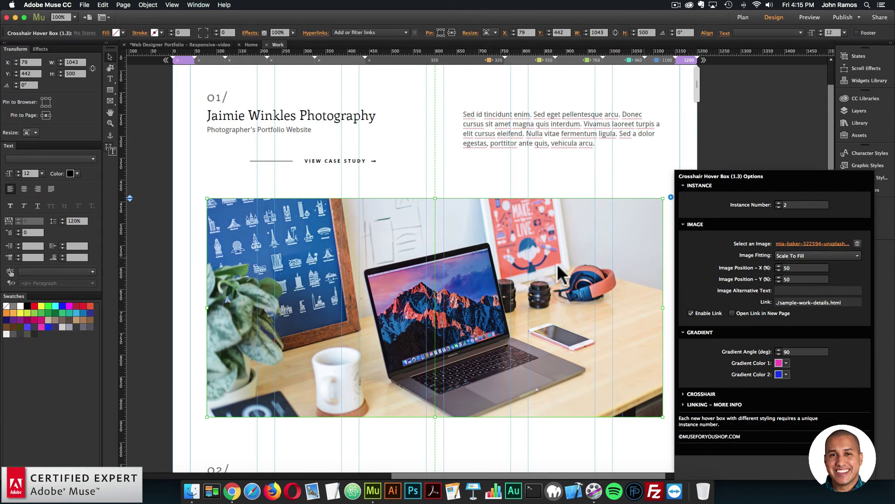
pyautogui.click(583, 250)
pyautogui.moveTo(829, 119); pyautogui.dragTo(805, 340)
pyautogui.click(533, 190)
pyautogui.doubleClick(535, 194)
# - Stop editing the paragraph and open the About page from the site plan
pyautogui.press('Escape')
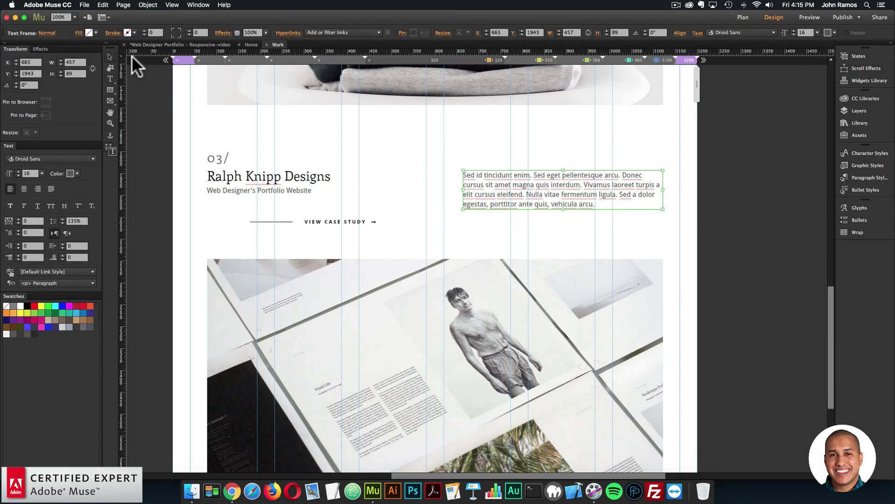
pyautogui.click(730, 180)
pyautogui.click(744, 17)
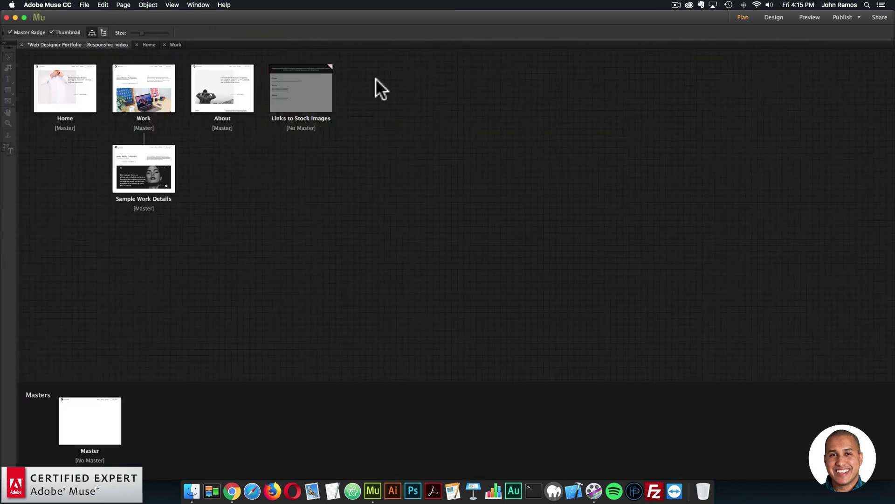
pyautogui.doubleClick(225, 92)
# - Select the About page's hero quote text to inspect it, then return to the site map
pyautogui.click(732, 208)
pyautogui.tripleClick(732, 207)
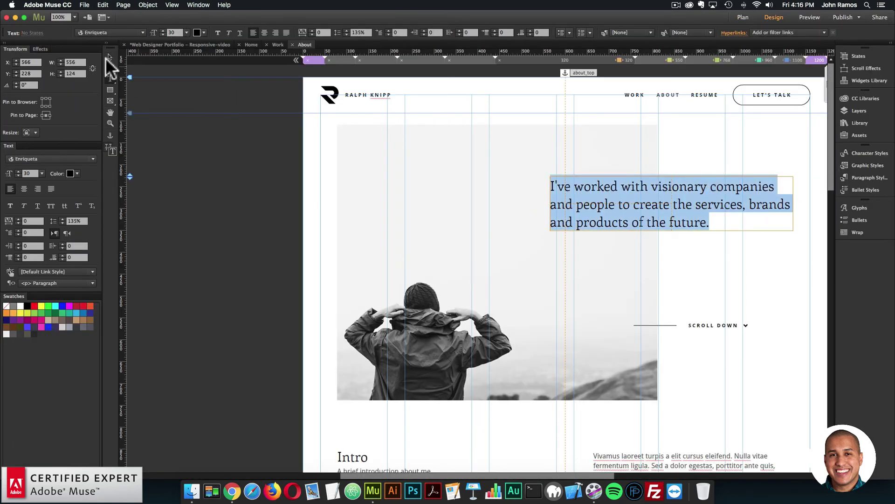
pyautogui.click(111, 57)
pyautogui.moveTo(495, 475); pyautogui.dragTo(527, 475)
pyautogui.moveTo(828, 123); pyautogui.dragTo(819, 94)
pyautogui.click(819, 94)
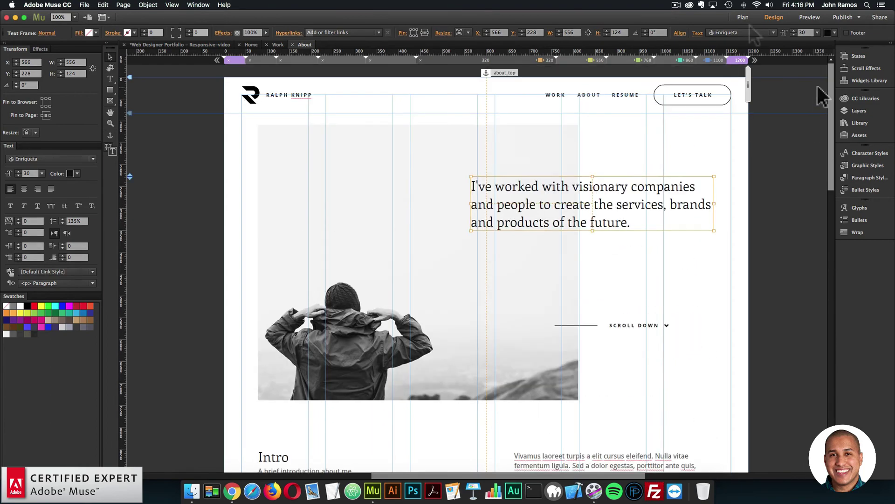
pyautogui.click(744, 17)
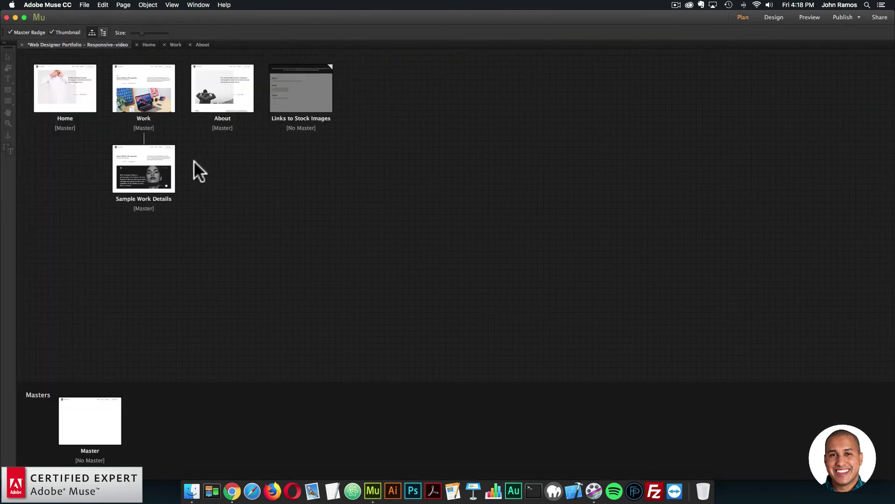
# - Inspect the Sample Work Details page, then go back to the site plan
pyautogui.doubleClick(149, 167)
pyautogui.scroll(-12, 627, 228)
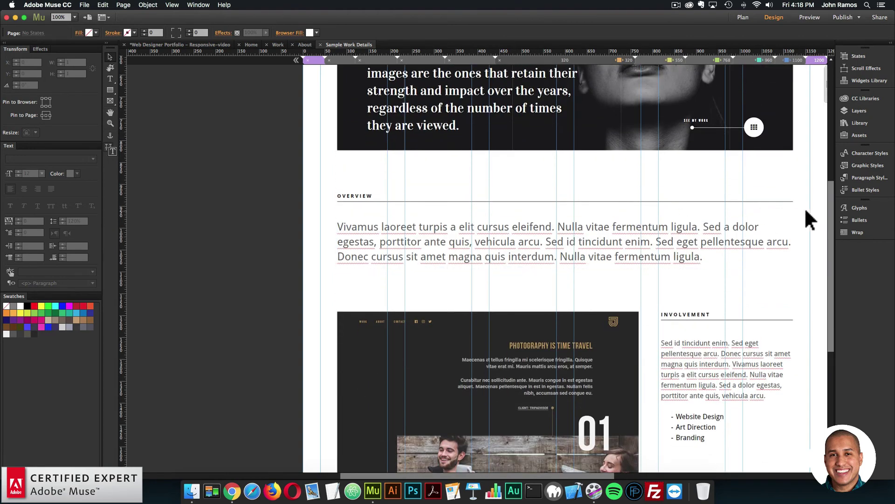
pyautogui.moveTo(828, 194); pyautogui.dragTo(832, 135)
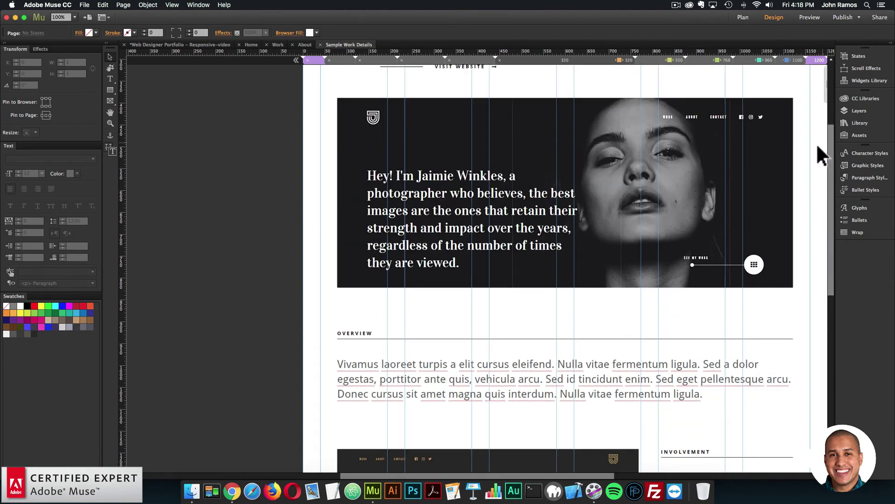
pyautogui.click(743, 17)
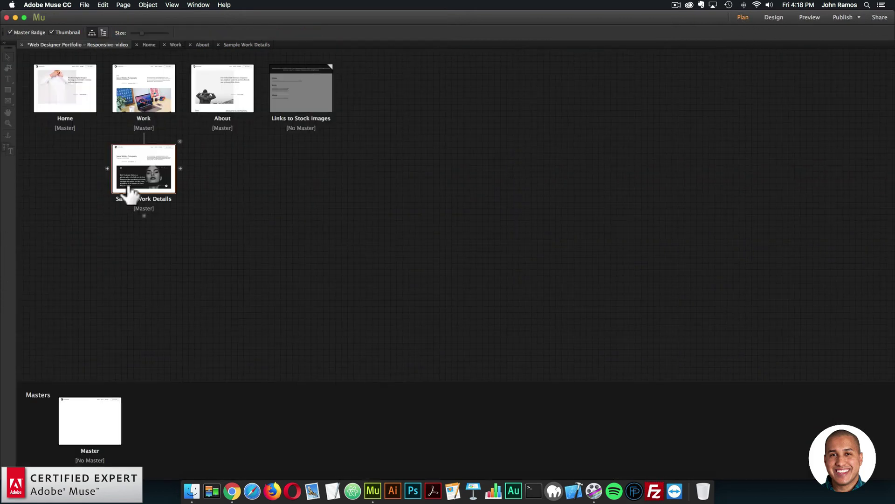
# - Duplicate Sample Work Details, name the copy Work-2, and open it for editing
pyautogui.rightClick(139, 167)
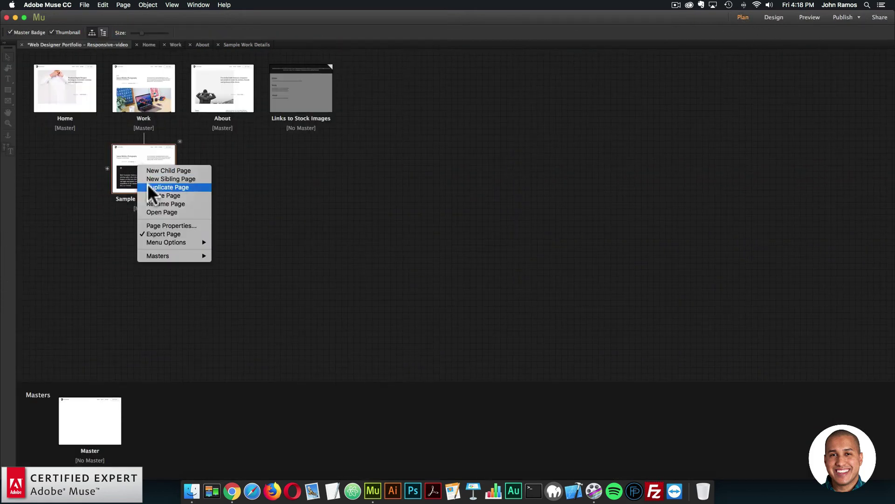
pyautogui.click(191, 188)
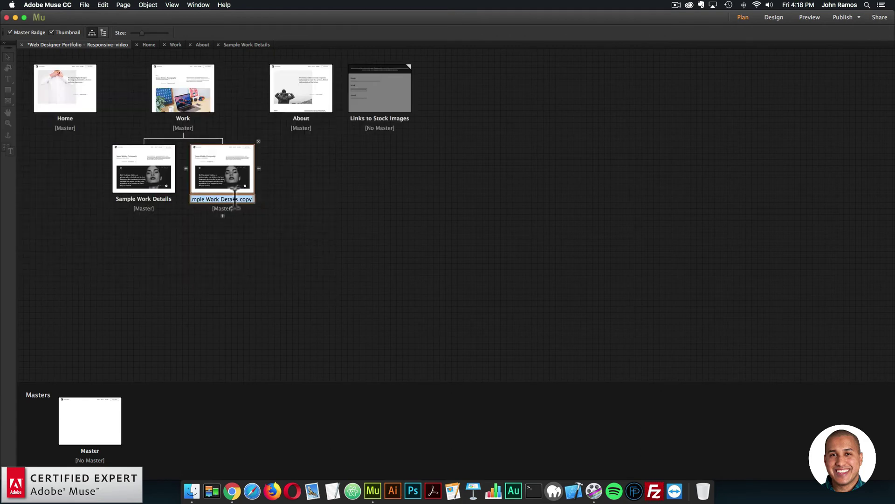
pyautogui.write('W')
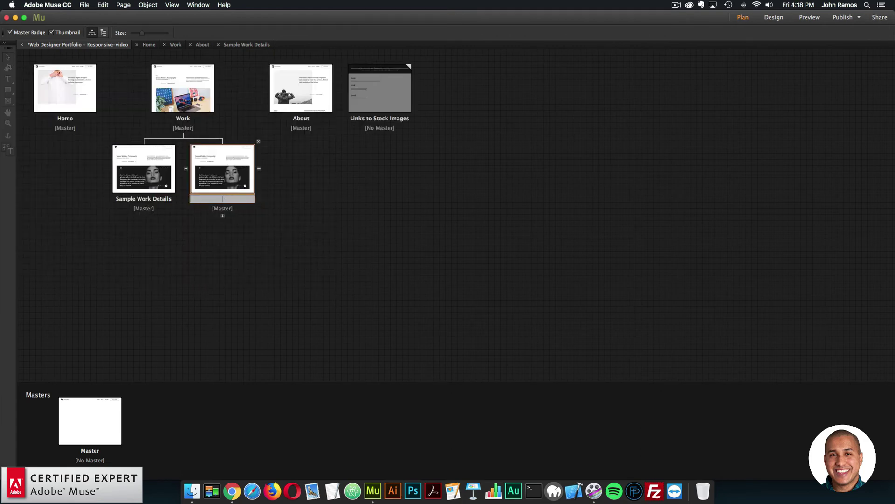
pyautogui.write('ork-2')
pyautogui.press('Return')
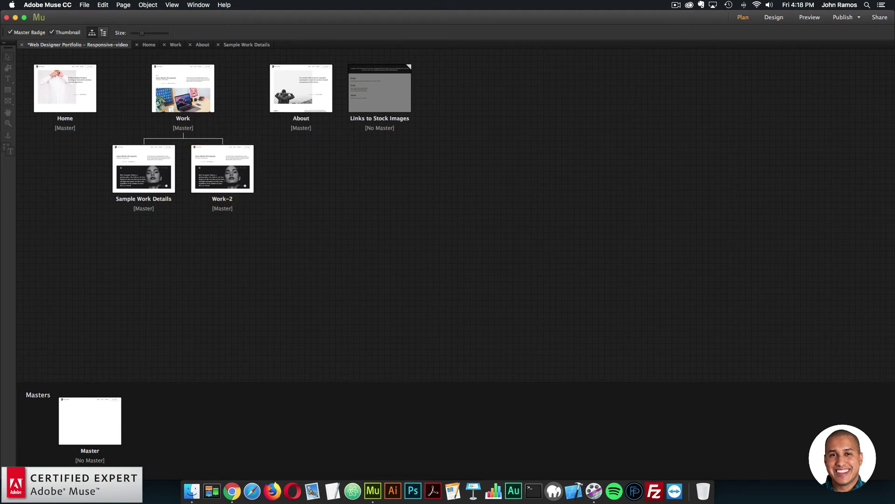
pyautogui.doubleClick(229, 184)
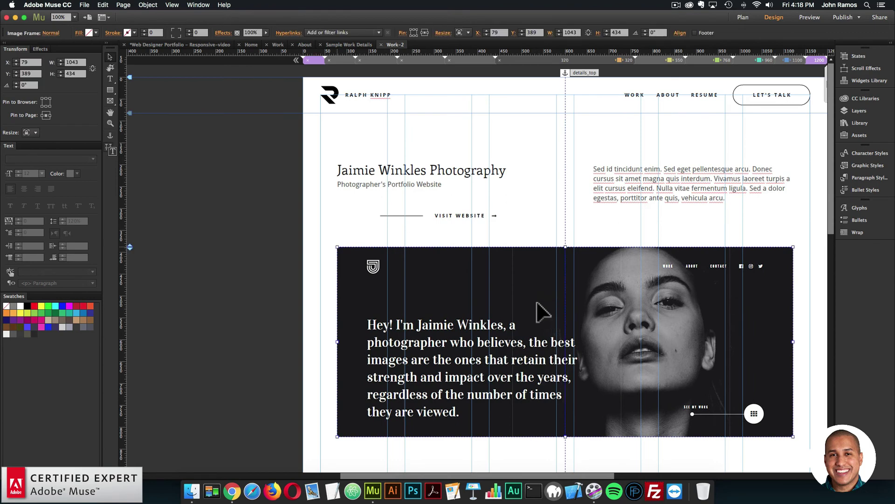
# - Replace the dark hero image with a wide rectangle filled with the phone mockup photo, scaled to fill
pyautogui.press('Delete')
pyautogui.click(110, 90)
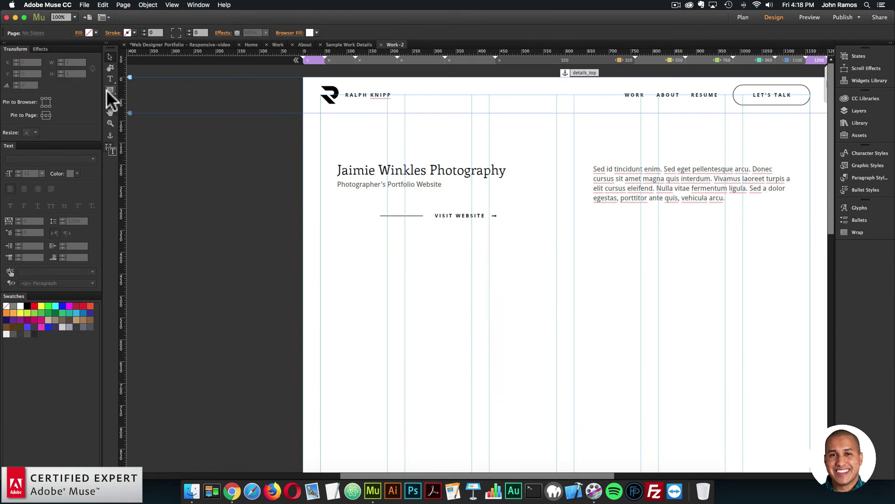
pyautogui.moveTo(344, 260); pyautogui.dragTo(813, 428)
pyautogui.click(110, 57)
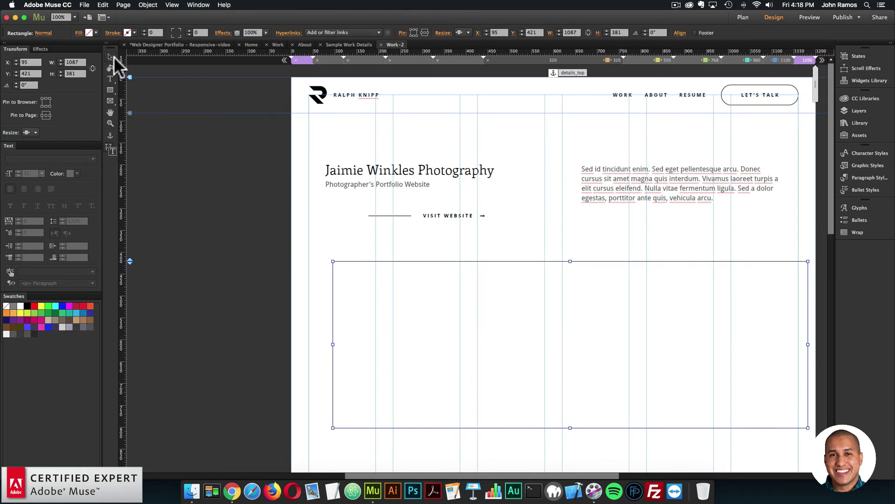
pyautogui.moveTo(543, 309); pyautogui.dragTo(526, 310)
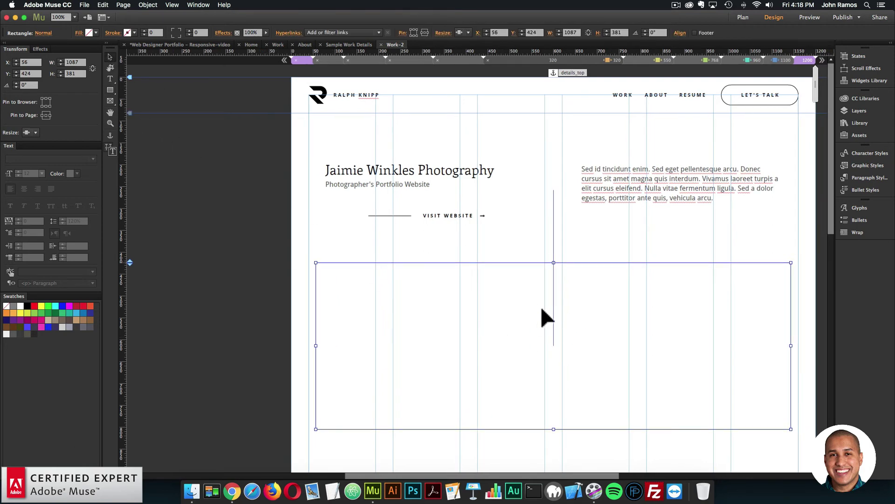
pyautogui.click(77, 33)
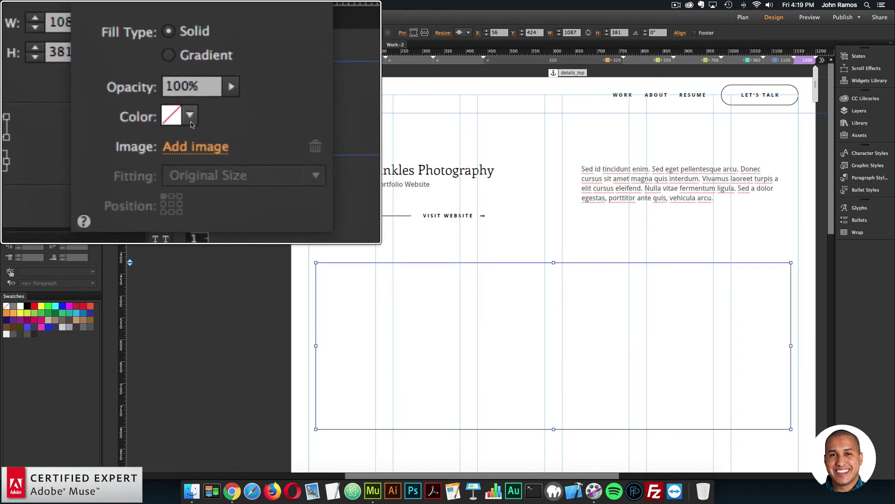
pyautogui.click(119, 112)
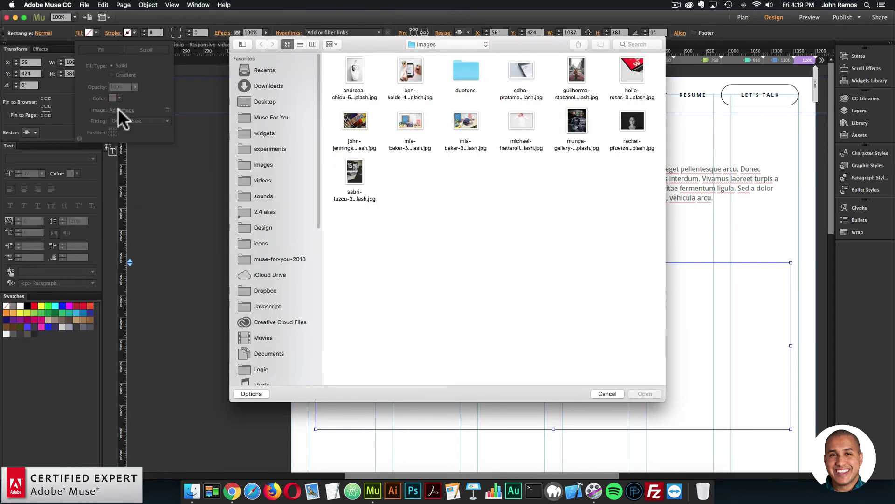
pyautogui.doubleClick(409, 67)
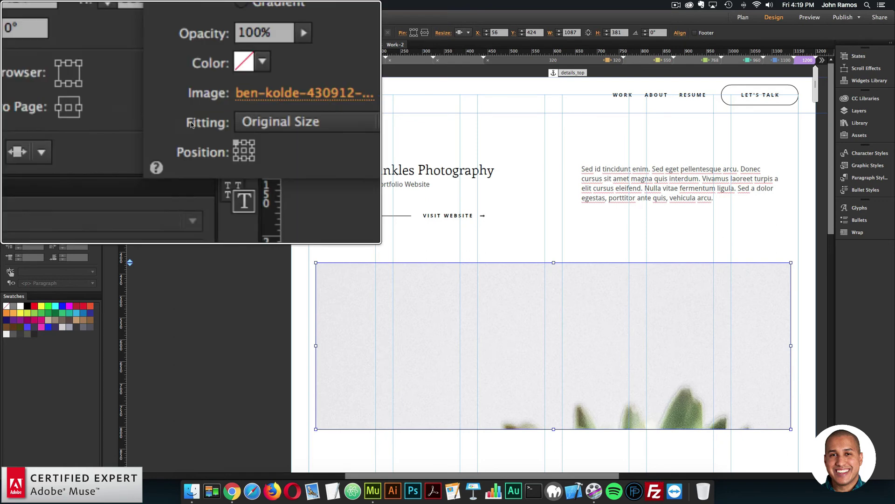
pyautogui.click(191, 122)
pyautogui.click(191, 129)
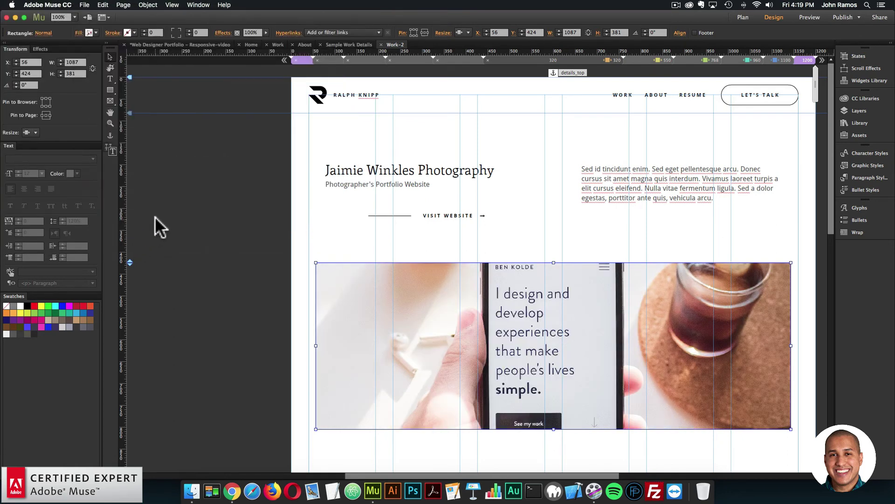
# - Check the 1100, 960 and 768 breakpoints, then move the hero image slightly higher at 1200
pyautogui.press('Down')
pyautogui.press('Down')
pyautogui.press('Down')
pyautogui.press('Down')
pyautogui.press('Down')
pyautogui.press('Down')
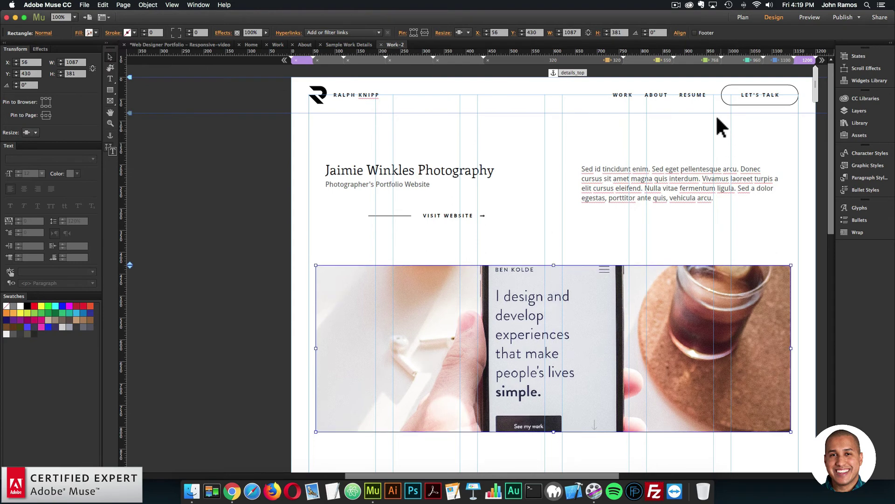
pyautogui.click(780, 60)
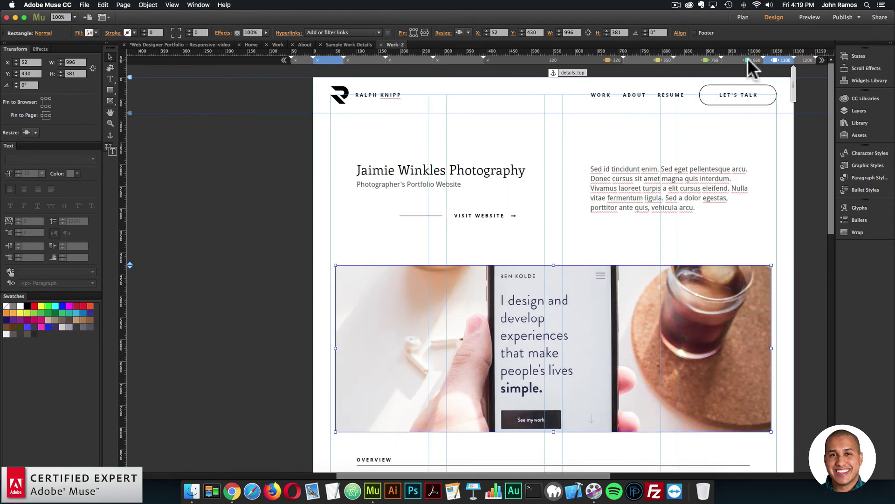
pyautogui.click(748, 60)
pyautogui.click(707, 60)
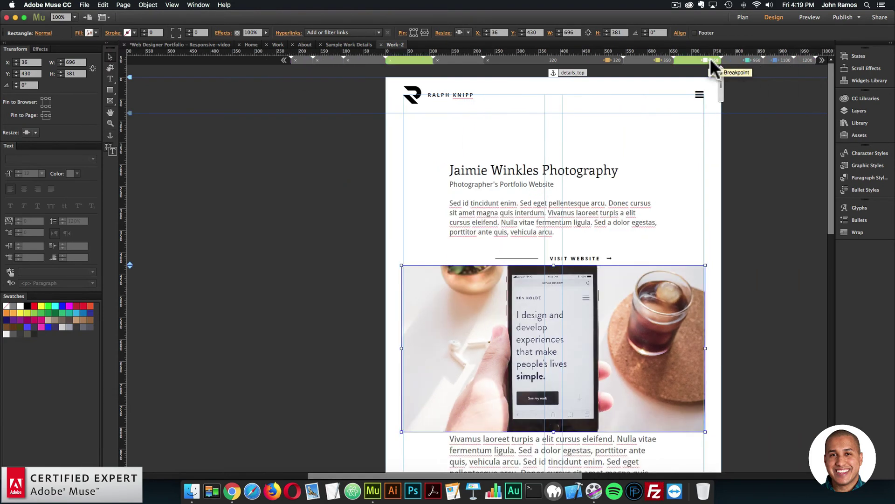
pyautogui.click(806, 59)
pyautogui.moveTo(644, 312); pyautogui.dragTo(644, 306)
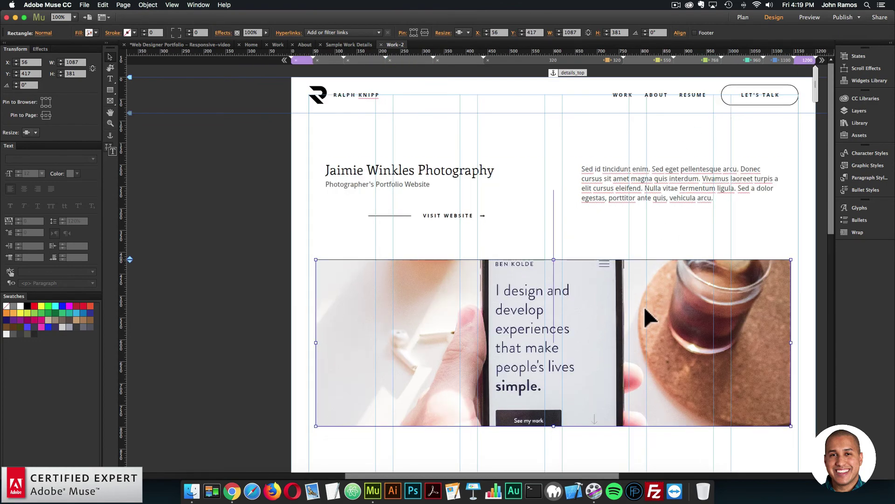
# - Look over the Overview paragraph, then return to the site map
pyautogui.scroll(-8, 645, 308)
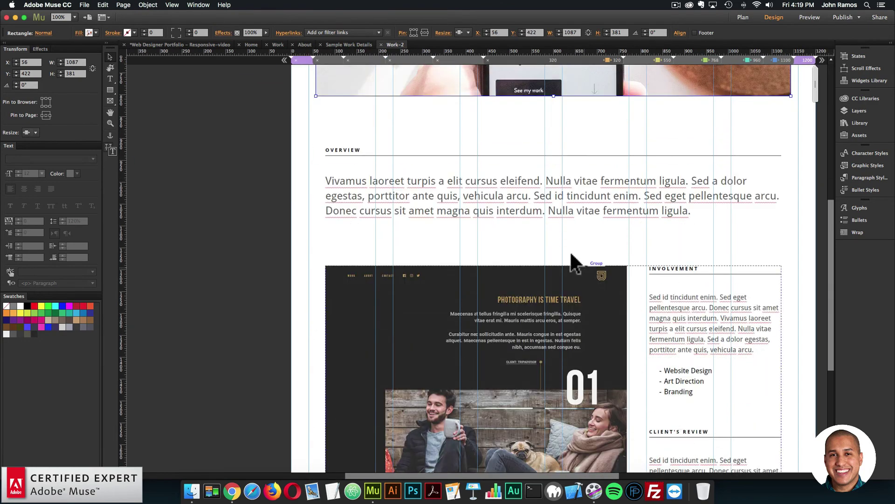
pyautogui.click(407, 191)
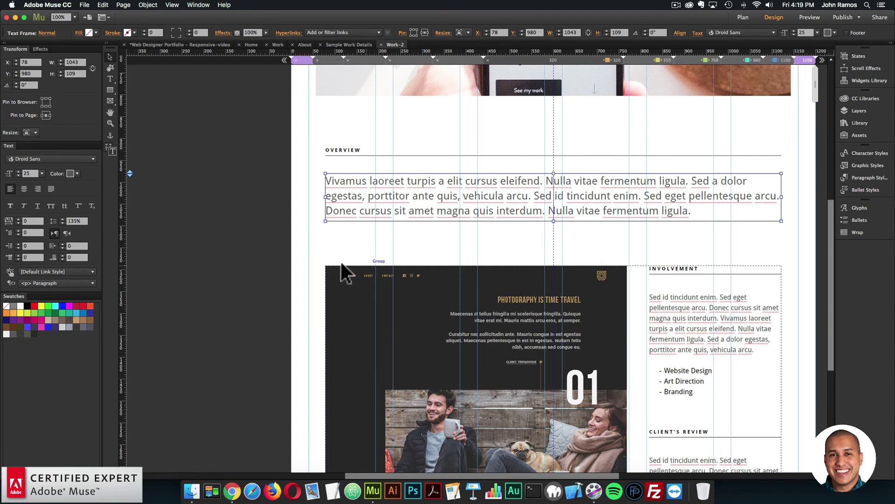
pyautogui.click(255, 290)
pyautogui.scroll(5, 214, 190)
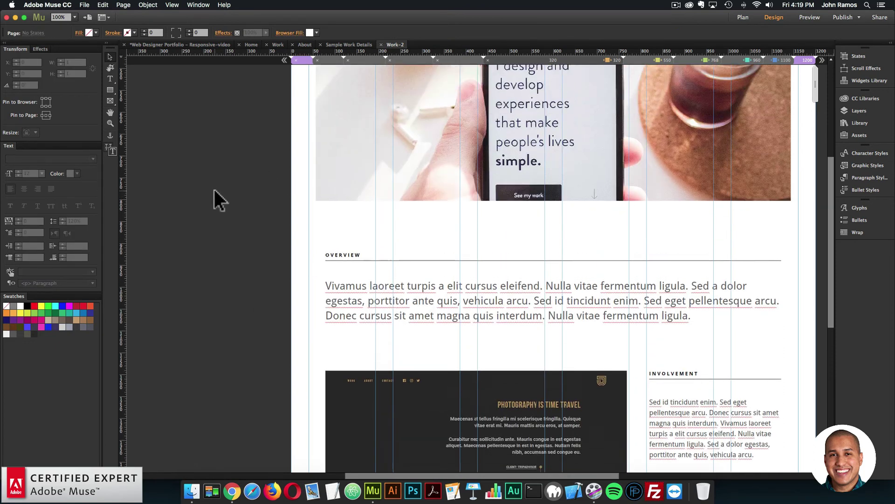
pyautogui.click(744, 17)
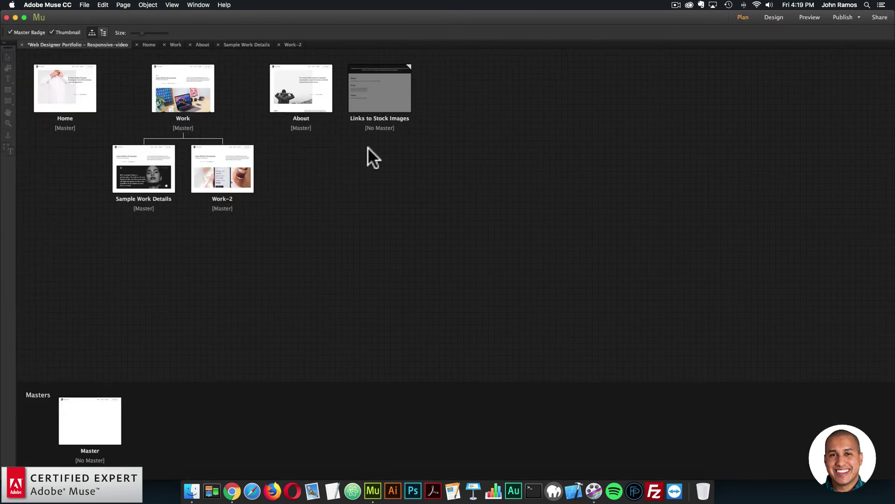
# - On the Work page, change the folded-clothes hover box's Link from sample-work-details.html to ./work-2.html
pyautogui.doubleClick(179, 93)
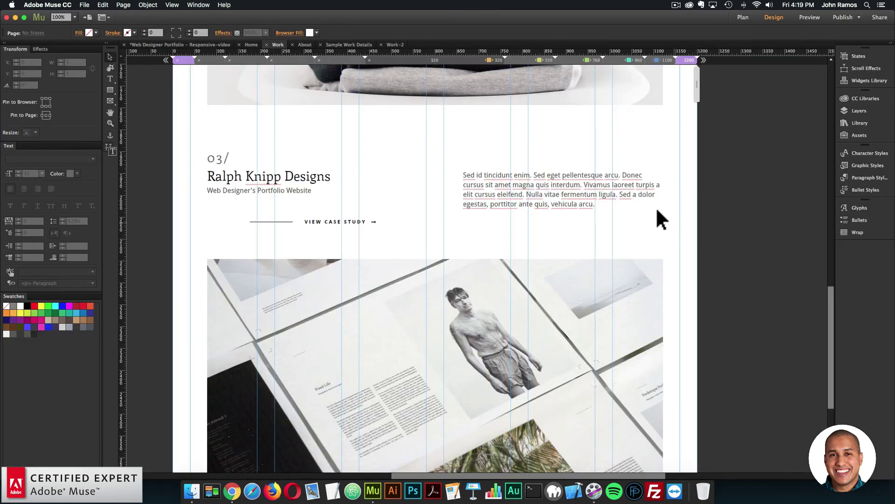
pyautogui.scroll(6, 653, 207)
pyautogui.click(495, 228)
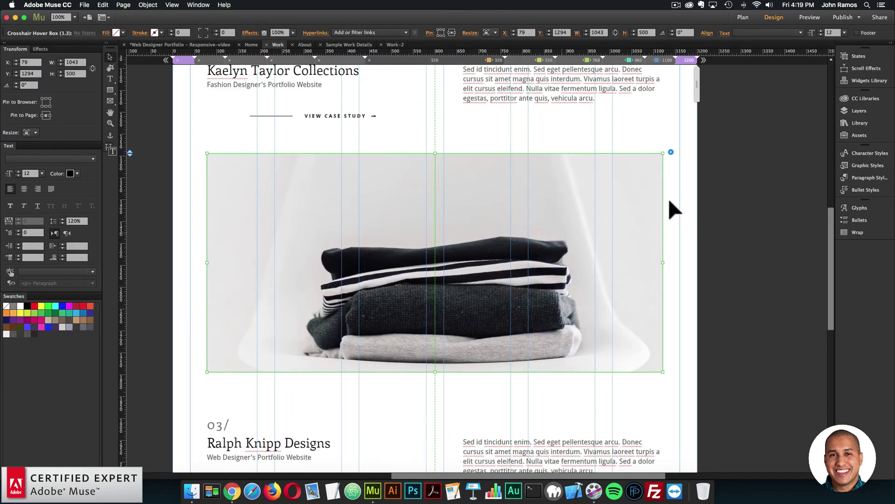
pyautogui.click(670, 151)
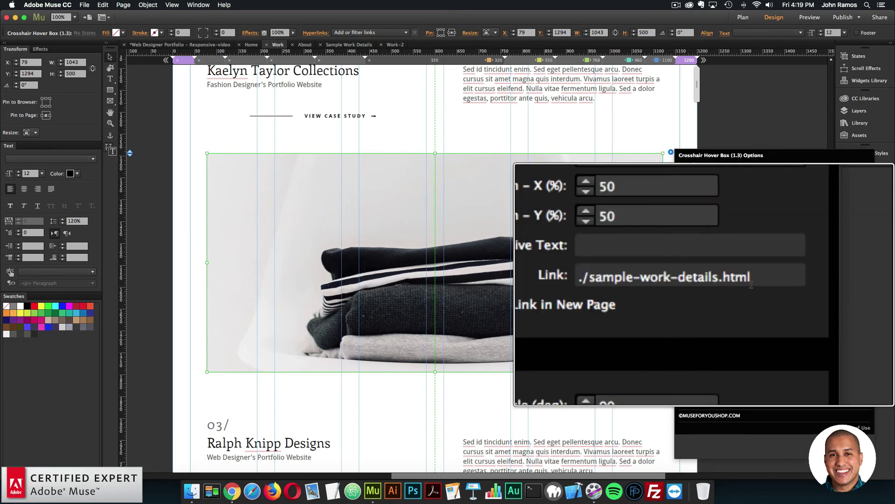
pyautogui.moveTo(705, 281)
pyautogui.mouseDown()
pyautogui.moveTo(697, 282)
pyautogui.moveTo(721, 282)
pyautogui.mouseUp()
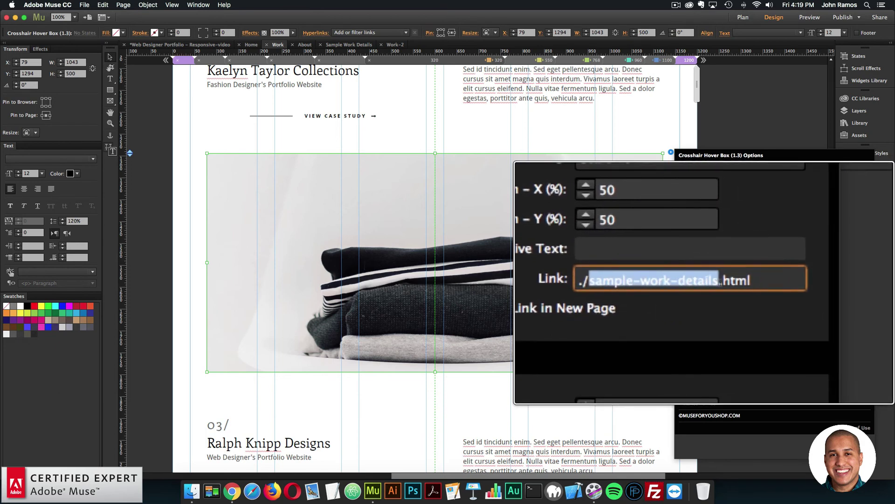
pyautogui.write('work02')
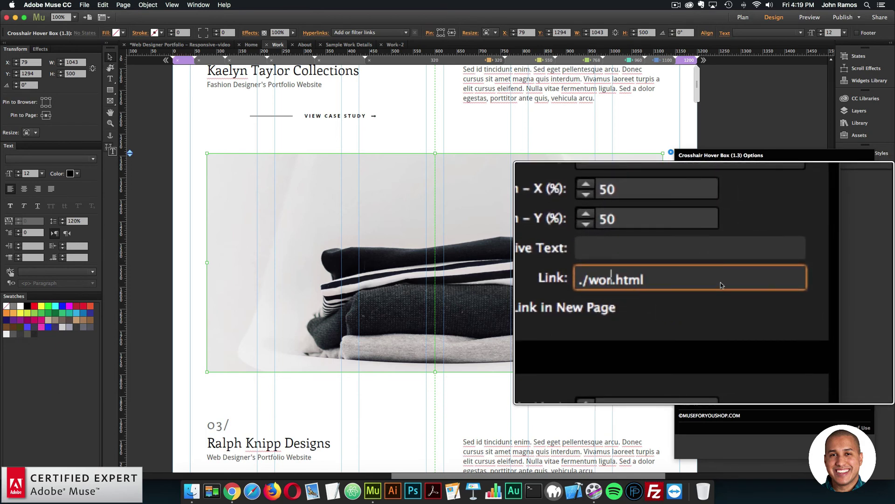
pyautogui.press('BackSpace')
pyautogui.press('BackSpace')
pyautogui.write('-2')
pyautogui.press('Return')
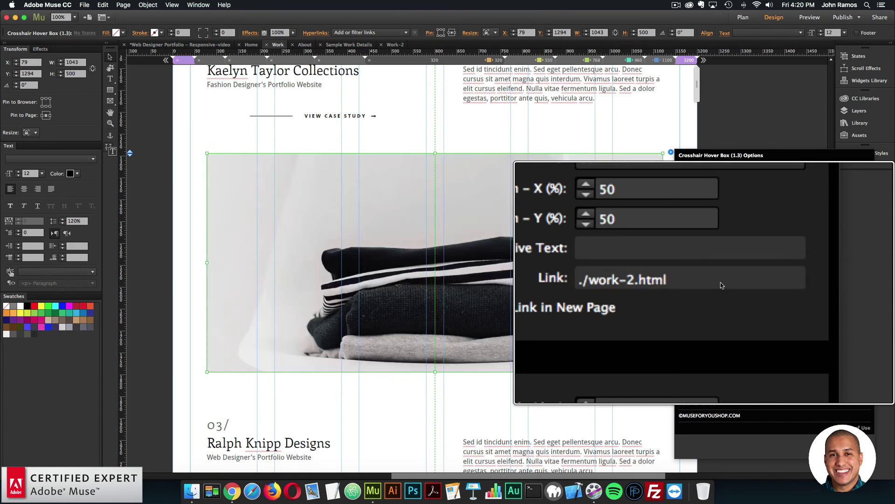
pyautogui.click(170, 176)
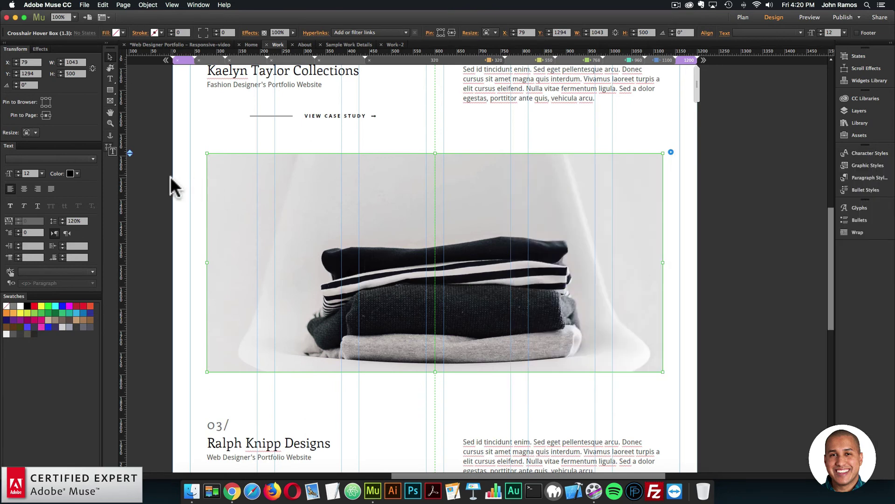
# - Preview the site in Chrome and open the first project's detail page from WORK
pyautogui.click(87, 4)
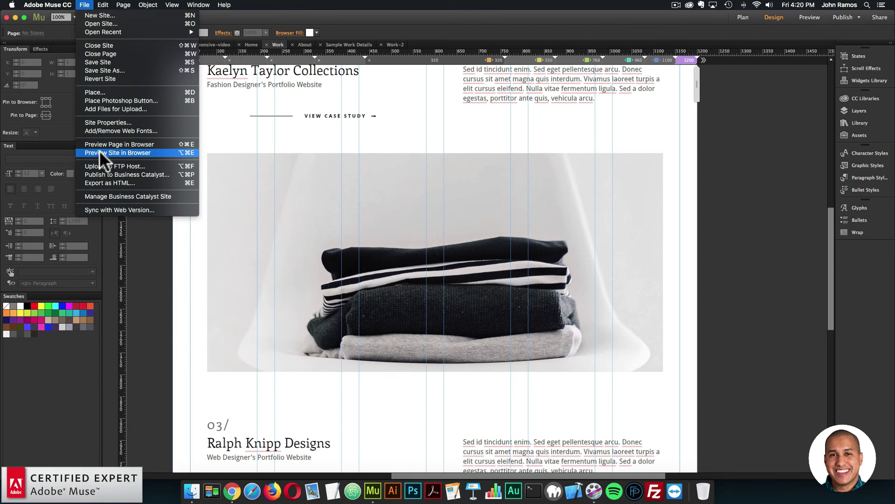
pyautogui.click(99, 150)
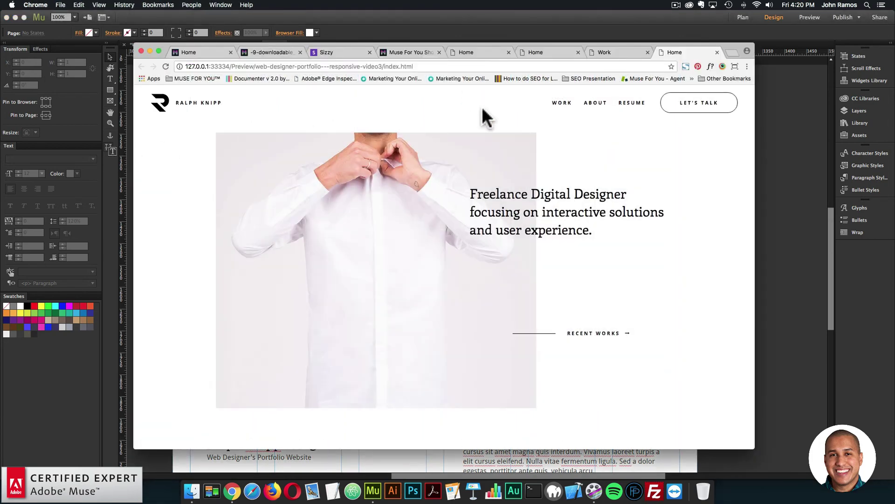
pyautogui.click(563, 106)
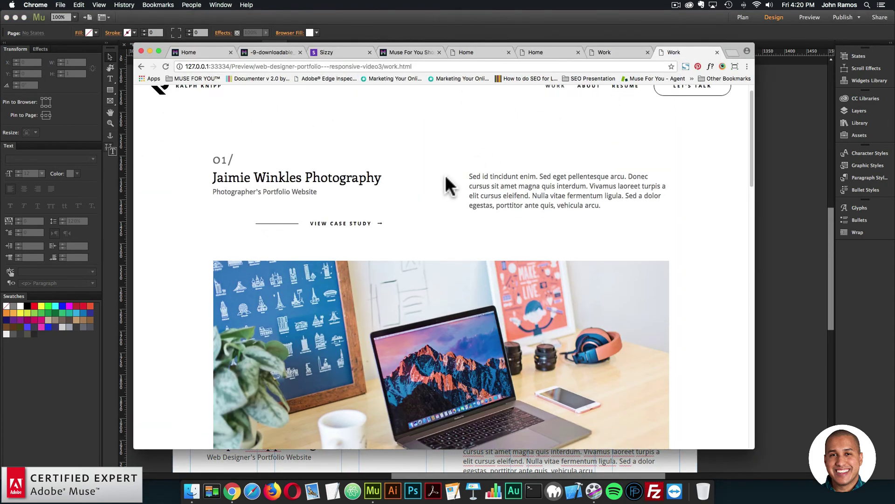
pyautogui.scroll(-3, 445, 174)
pyautogui.click(485, 259)
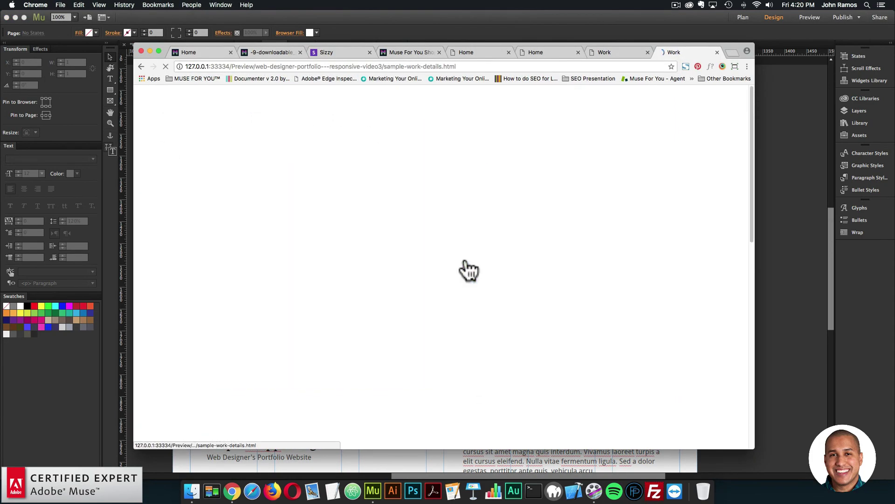
pyautogui.scroll(-3, 466, 229)
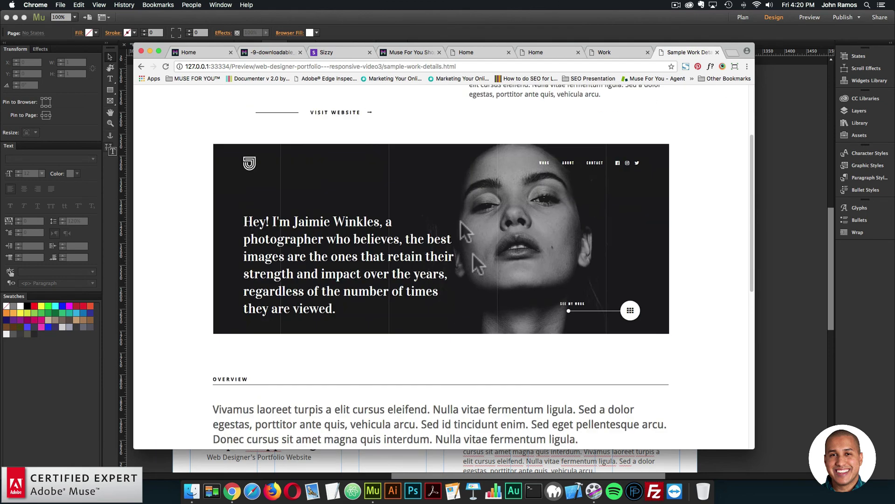
# - Back on WORK, confirm the folded-clothes image now opens work-2.html
pyautogui.click(141, 67)
pyautogui.scroll(-10, 662, 202)
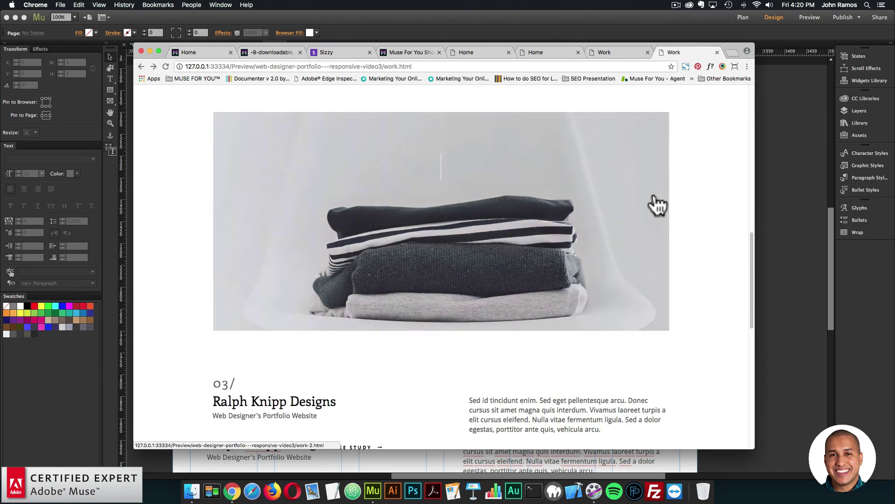
pyautogui.click(480, 216)
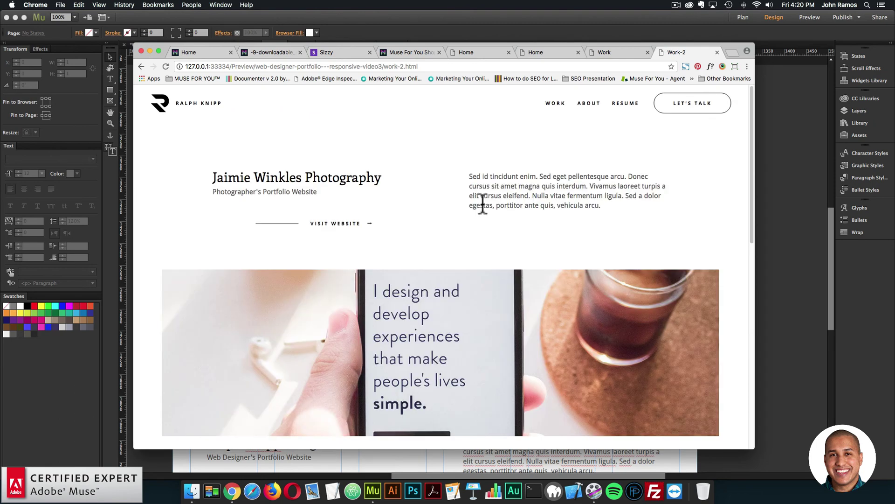
pyautogui.scroll(-1, 466, 215)
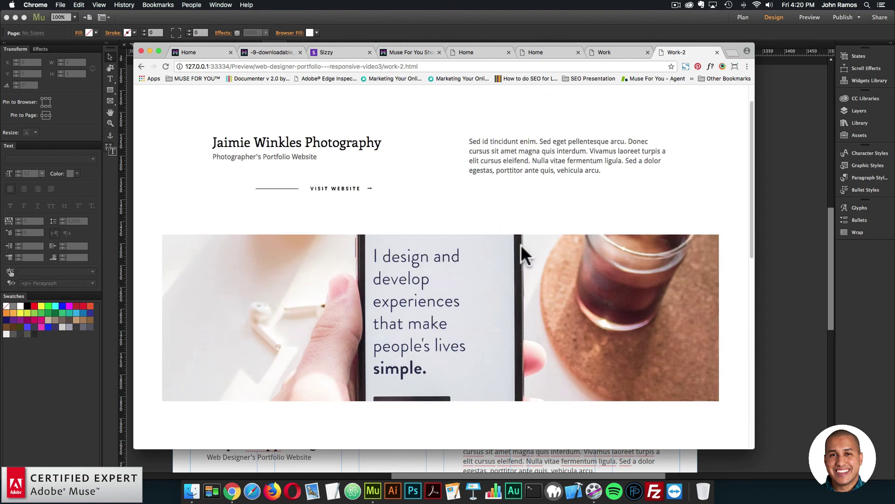
pyautogui.scroll(-4, 577, 250)
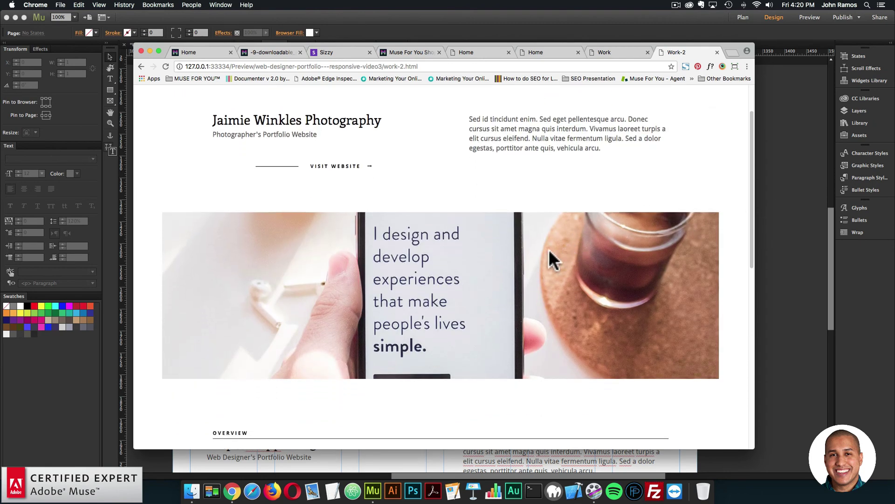
pyautogui.scroll(6, 545, 253)
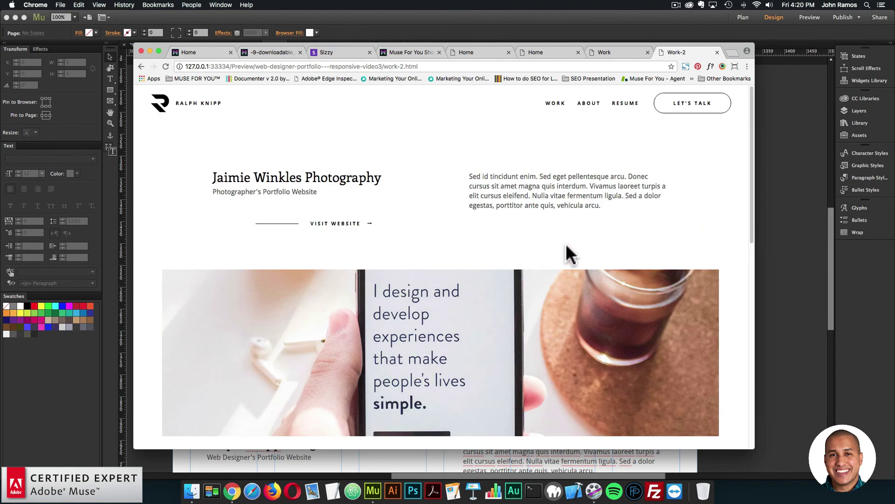
# - Open the Master page from the site plan and widen it toward the 1200 breakpoint
pyautogui.click(788, 166)
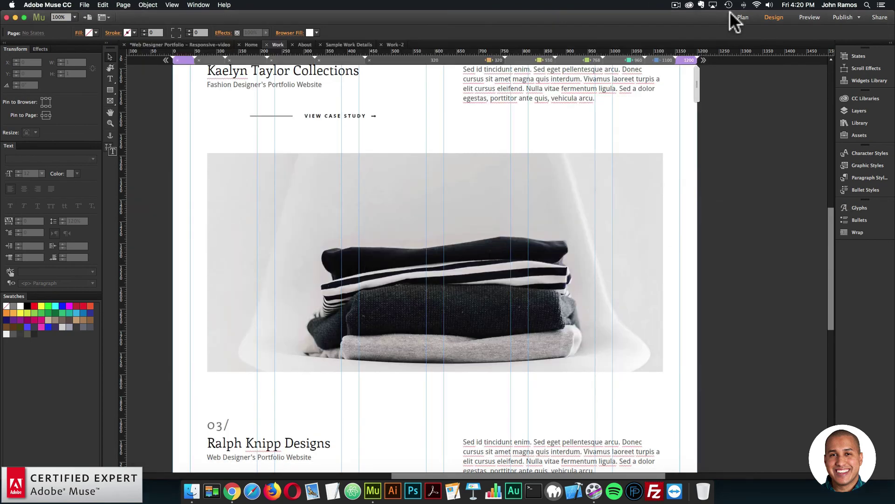
pyautogui.click(742, 15)
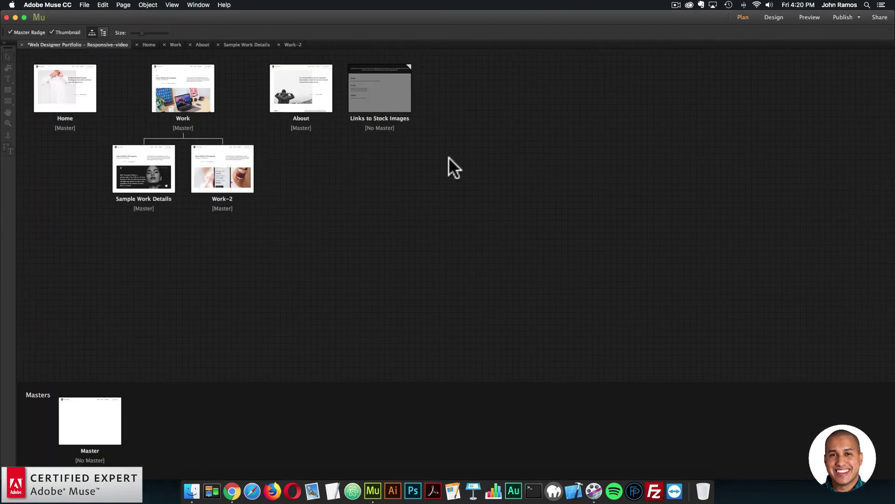
pyautogui.doubleClick(81, 427)
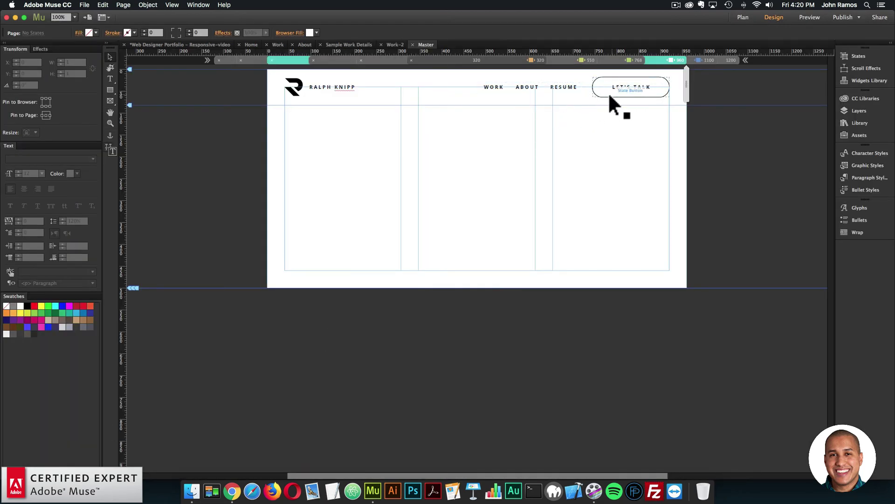
pyautogui.click(710, 61)
pyautogui.click(727, 60)
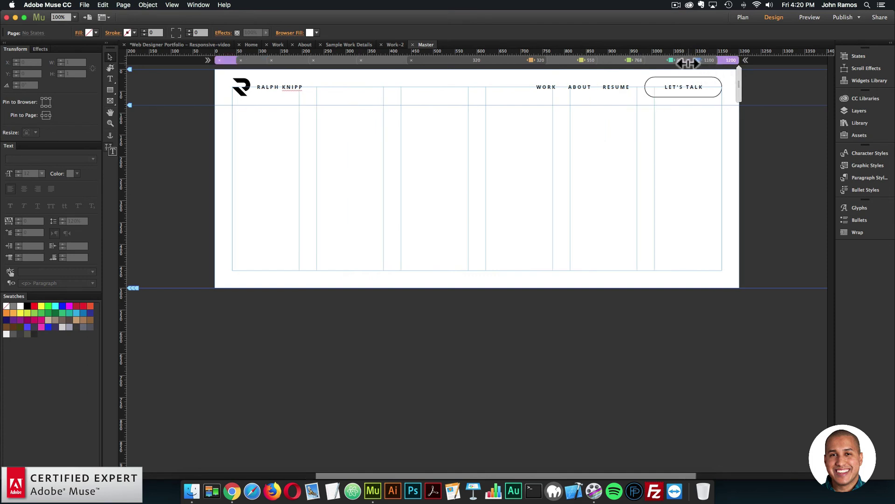
# - At the 768 breakpoint, check the Work and Let's Talk entries in the collapsed navigation panel
pyautogui.click(628, 60)
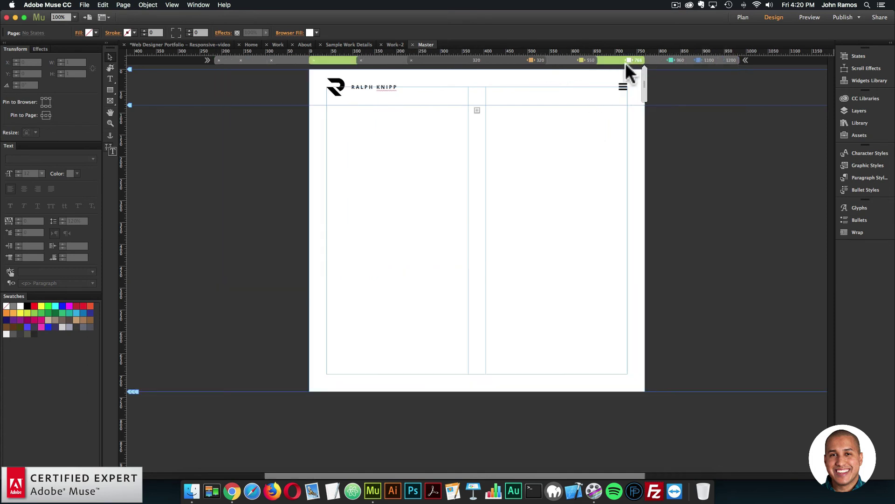
pyautogui.click(623, 87)
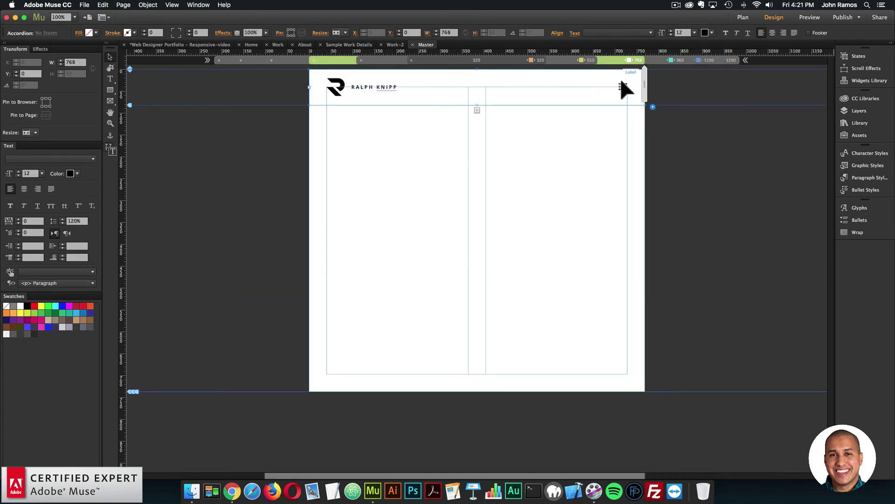
pyautogui.click(623, 87)
pyautogui.click(623, 88)
pyautogui.click(623, 87)
pyautogui.click(406, 152)
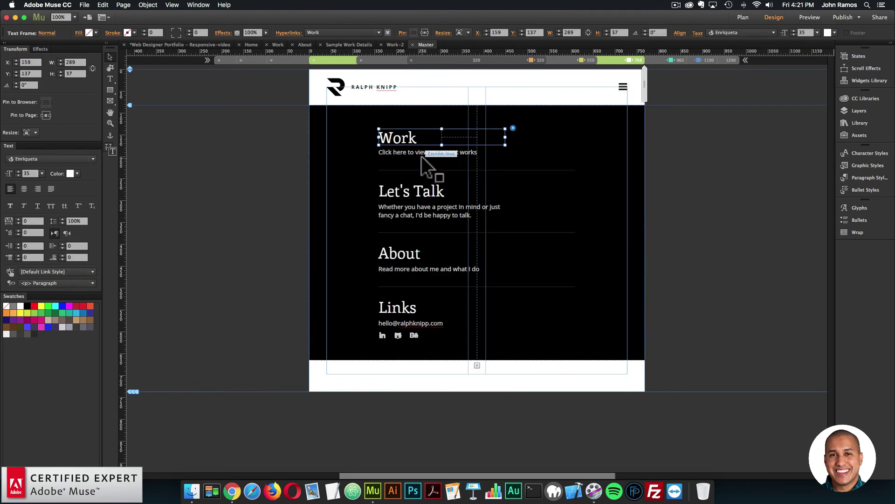
pyautogui.click(428, 208)
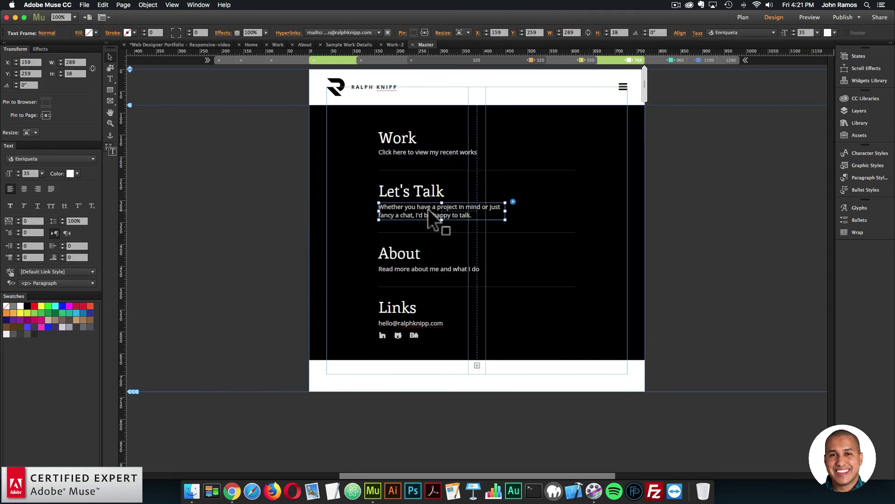
pyautogui.click(623, 87)
# - View the header at the 550, 320 and 960 breakpoints, then drag out to 1100
pyautogui.click(582, 60)
pyautogui.click(634, 60)
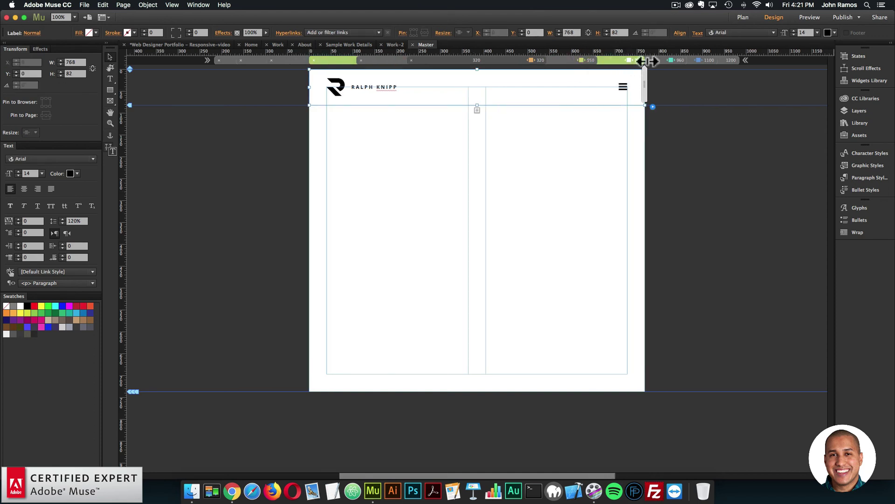
pyautogui.click(581, 60)
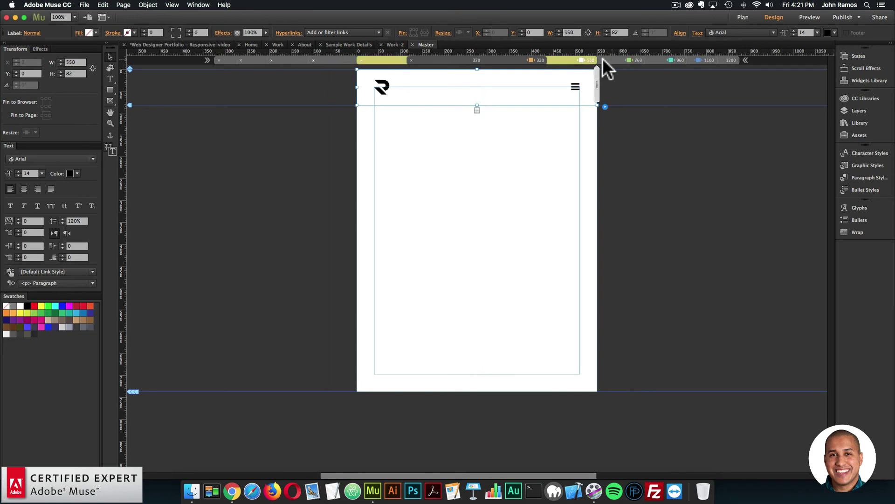
pyautogui.click(532, 60)
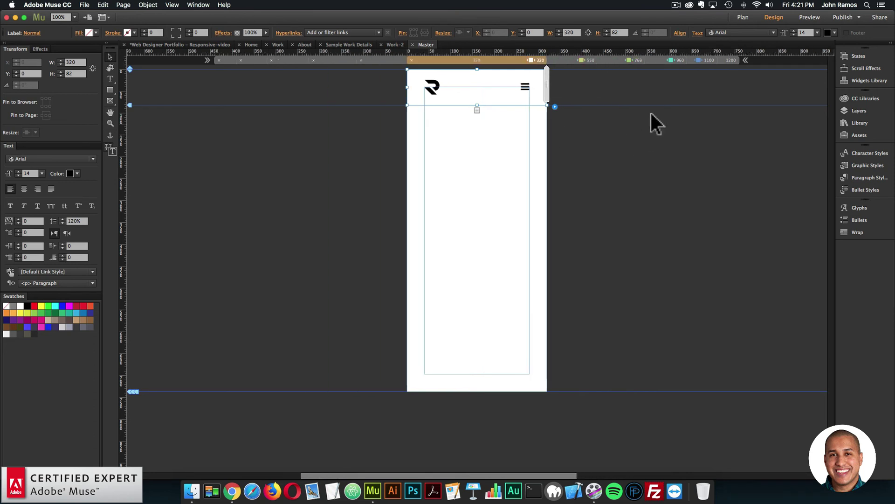
pyautogui.click(670, 60)
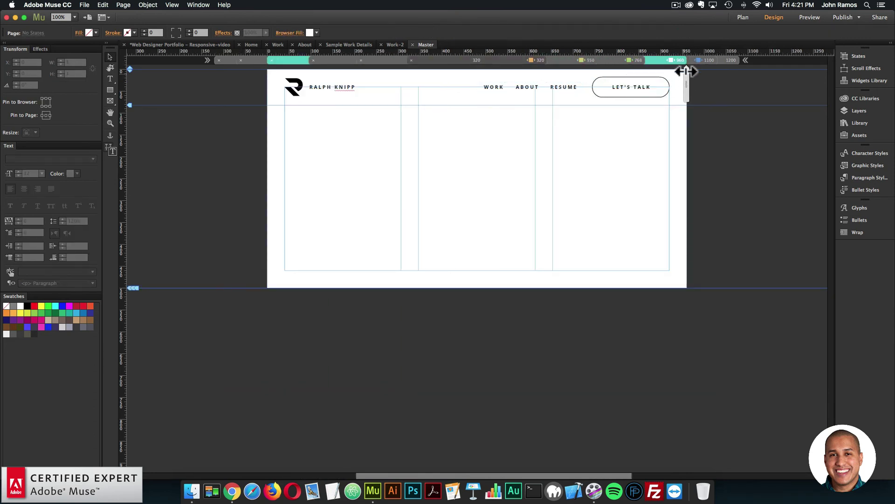
pyautogui.moveTo(688, 63); pyautogui.dragTo(718, 73)
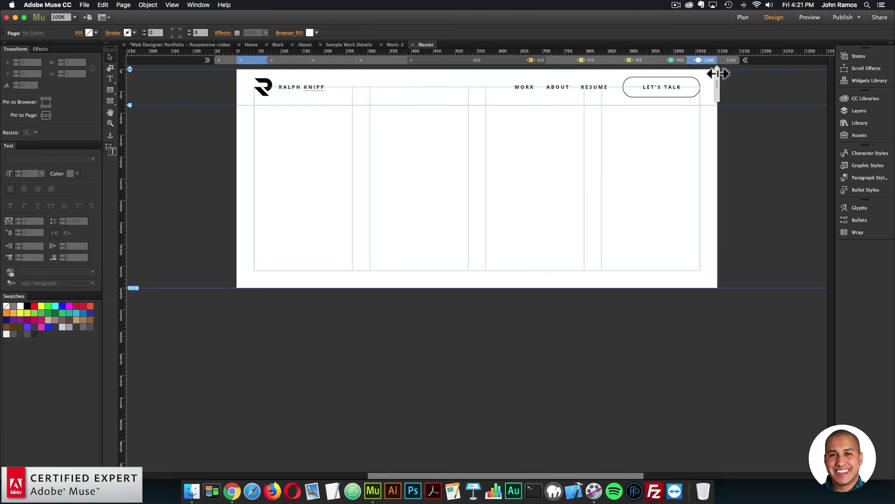
# - Show the Master at the 1200 breakpoint and select the RESUME menu item
pyautogui.click(732, 61)
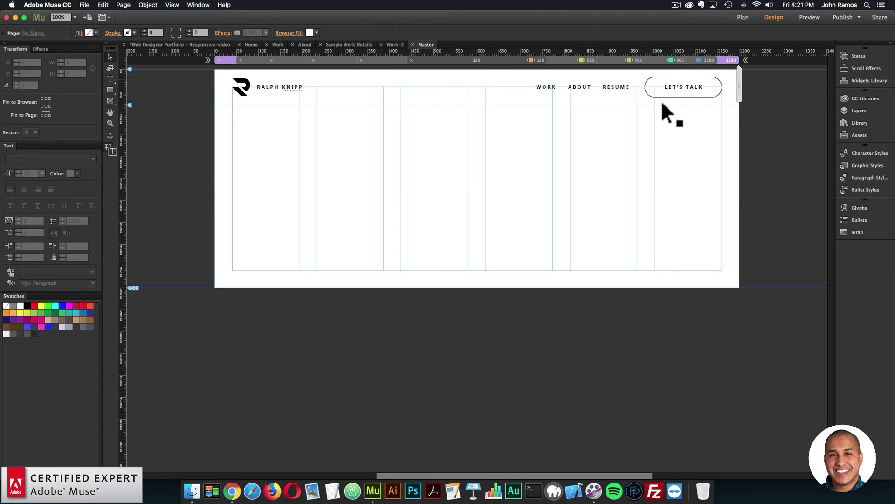
pyautogui.click(614, 86)
pyautogui.click(622, 89)
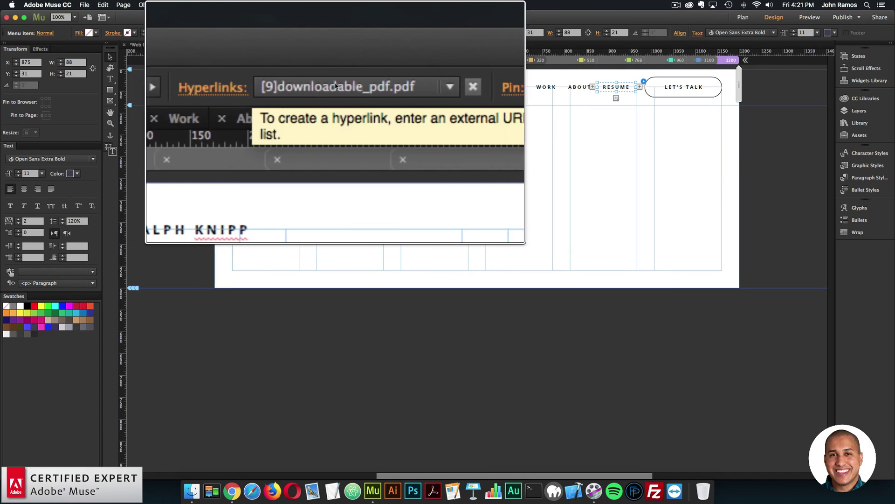
# - Check RESUME's link to downloadable_pdf.pdf via Link to File, cancel, and deselect it
pyautogui.click(336, 32)
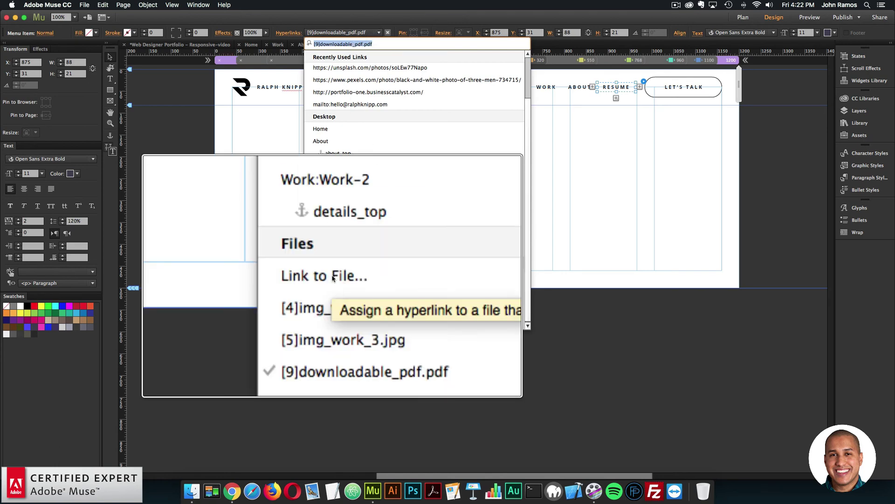
pyautogui.click(332, 283)
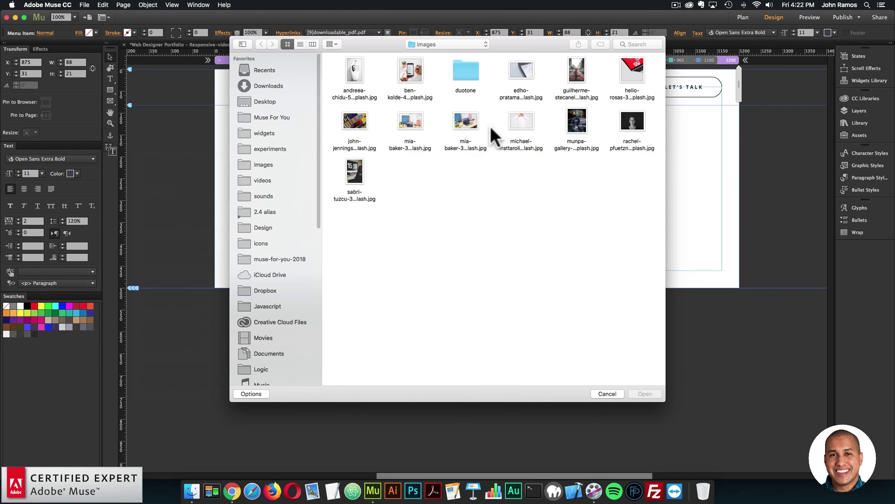
pyautogui.click(605, 393)
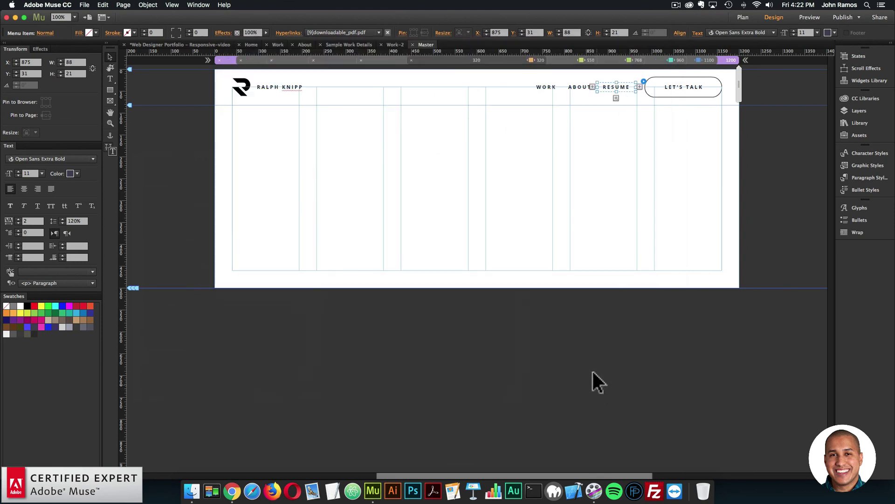
pyautogui.click(452, 198)
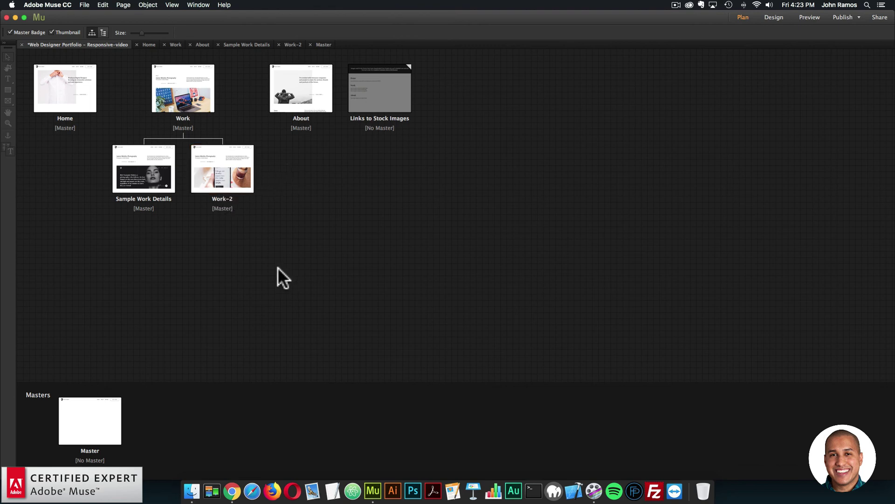
# - Load museforyoushop.com, follow Subscribe Today, and open the Web Designer Portfolio Template product
pyautogui.click(233, 490)
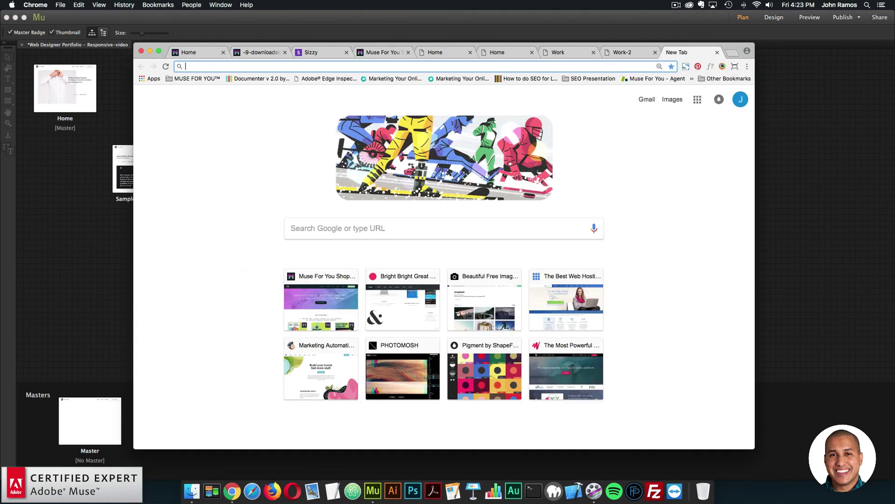
pyautogui.write('museforyoushop.com')
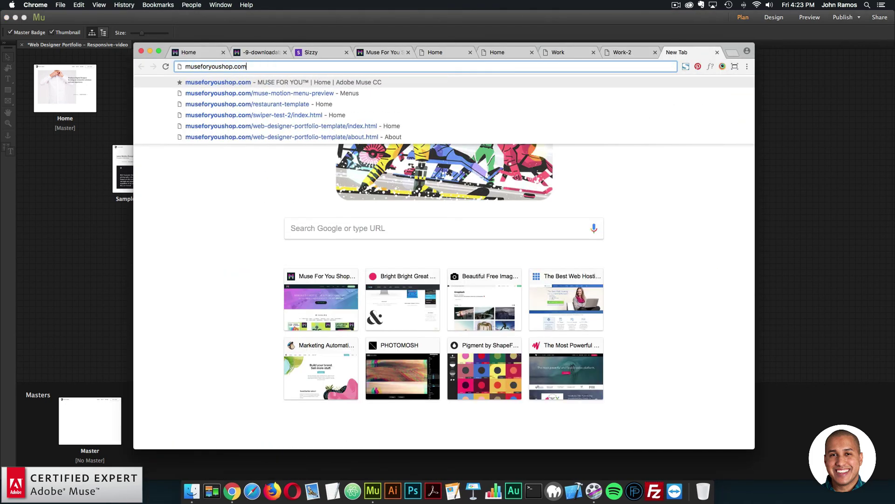
pyautogui.press('Return')
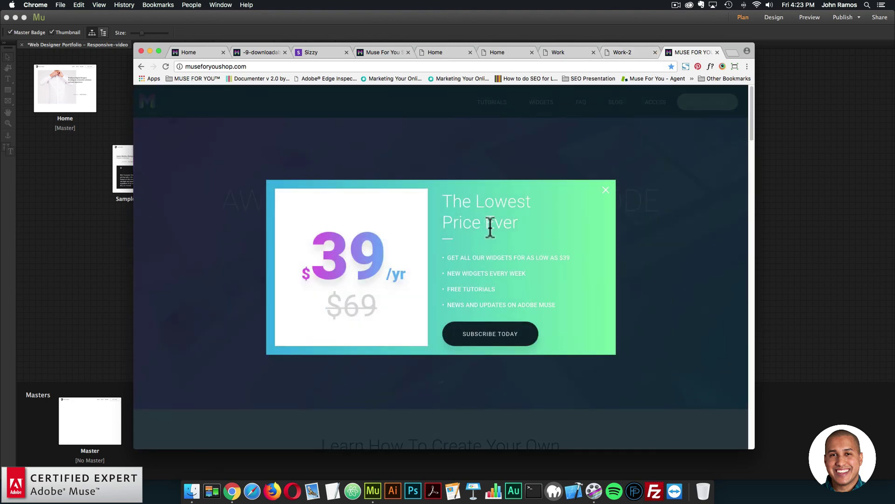
pyautogui.click(485, 340)
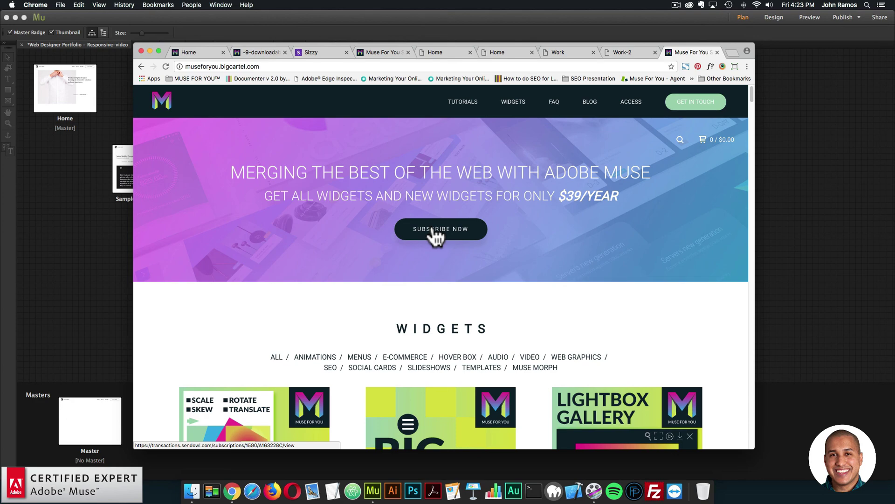
pyautogui.scroll(-10, 321, 226)
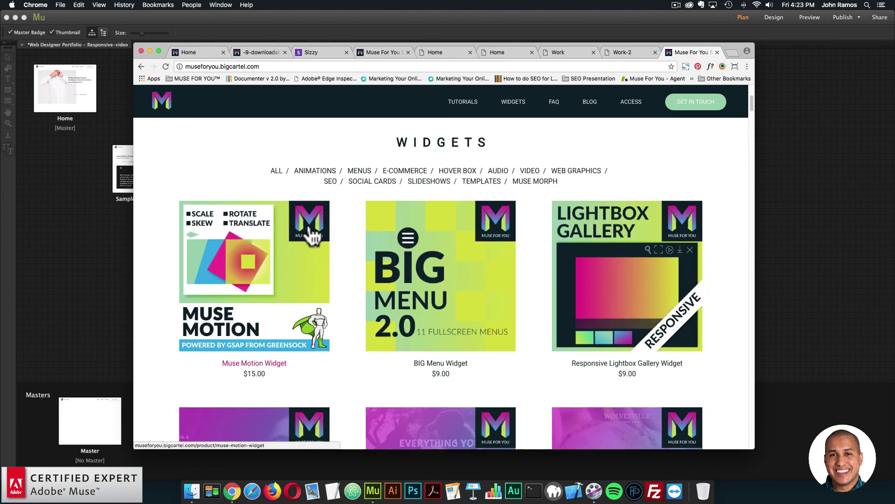
pyautogui.scroll(-15, 309, 238)
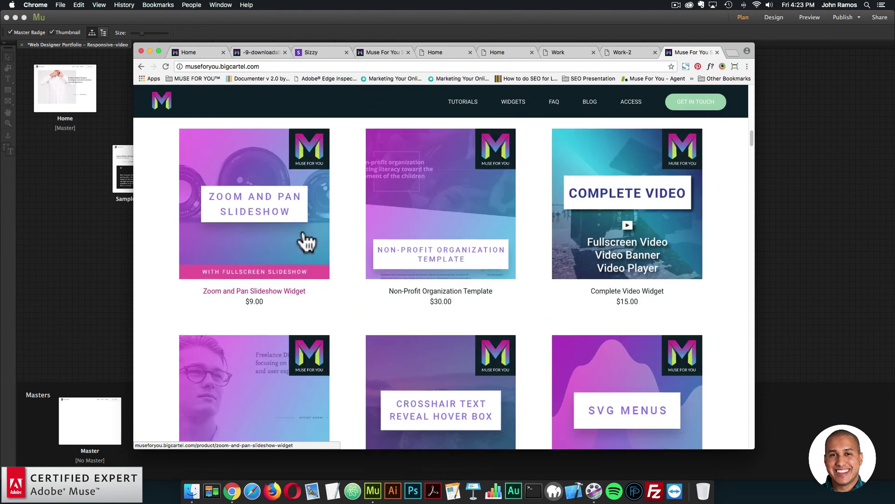
pyautogui.click(266, 319)
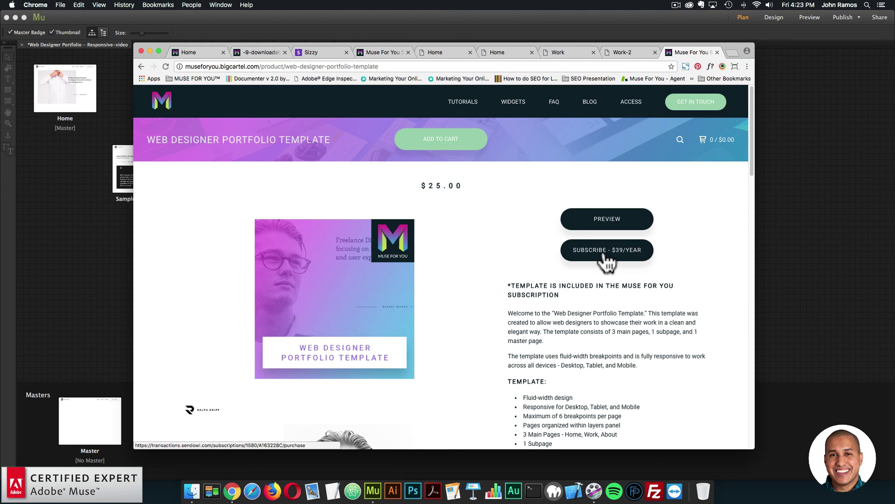
pyautogui.click(602, 226)
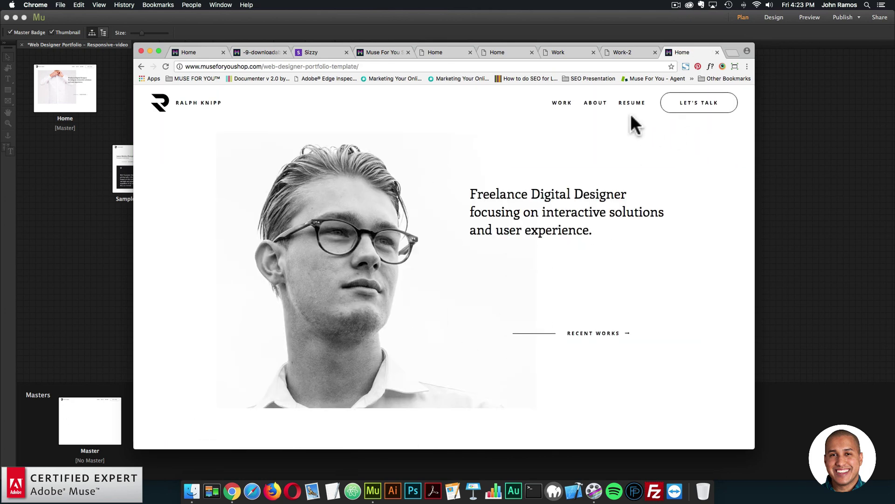
pyautogui.click(598, 104)
pyautogui.click(554, 105)
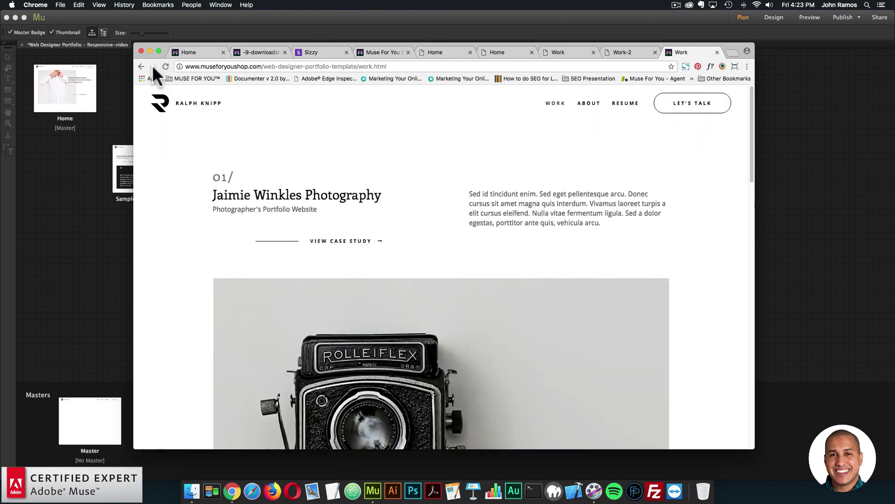
pyautogui.click(141, 66)
pyautogui.click(140, 67)
pyautogui.click(141, 67)
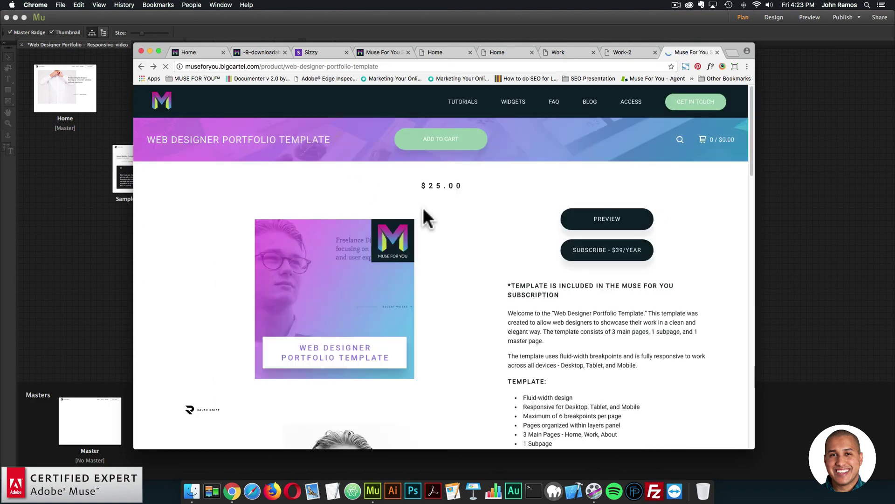
pyautogui.scroll(-5, 424, 210)
pyautogui.scroll(-5, 389, 287)
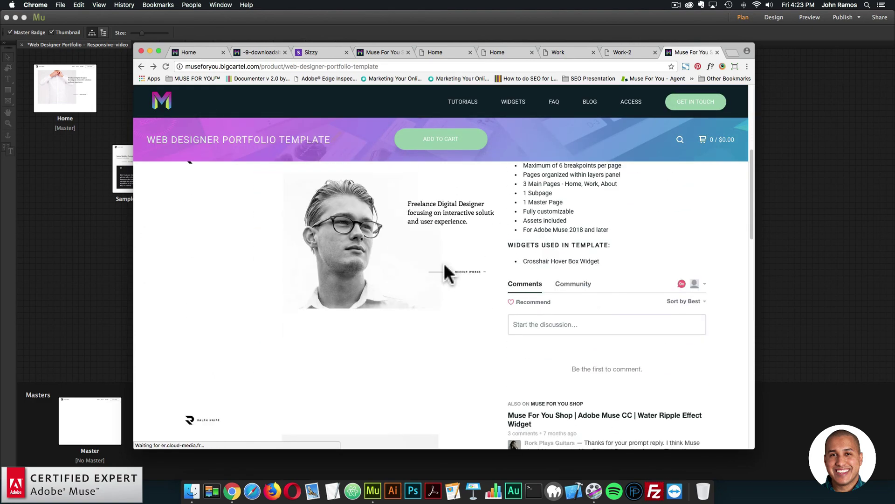
pyautogui.scroll(1, 399, 276)
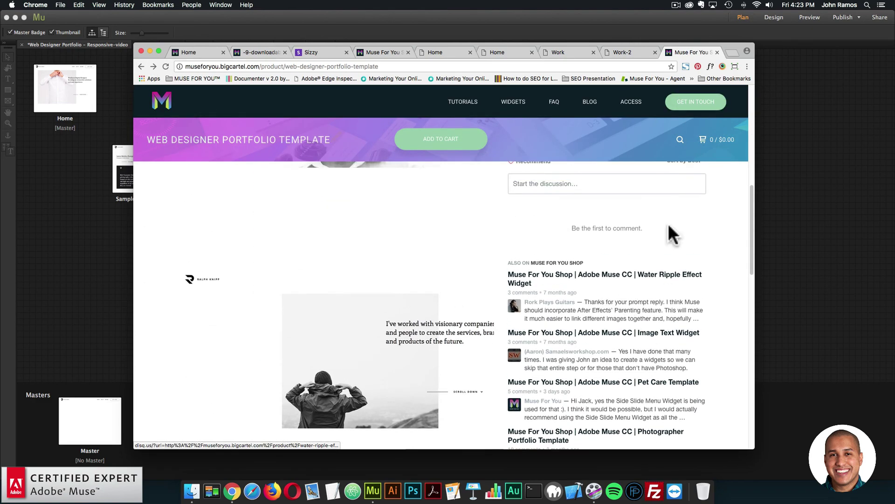
pyautogui.scroll(4, 596, 243)
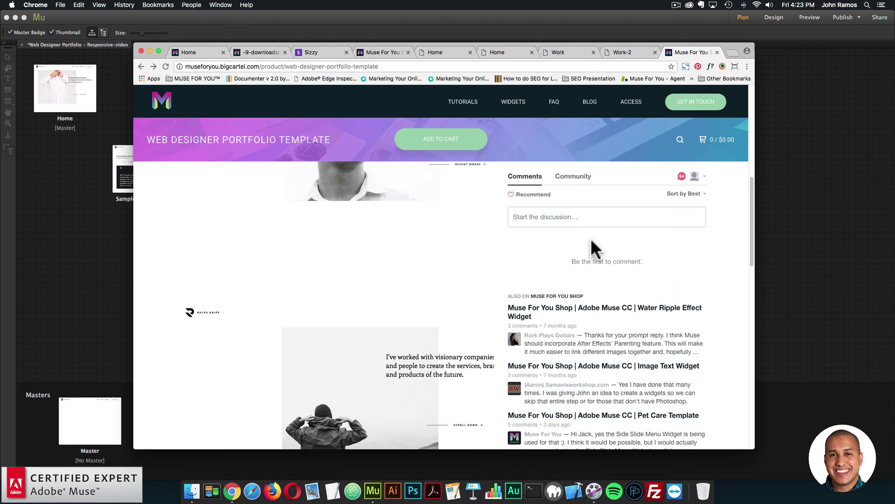
pyautogui.scroll(5, 641, 233)
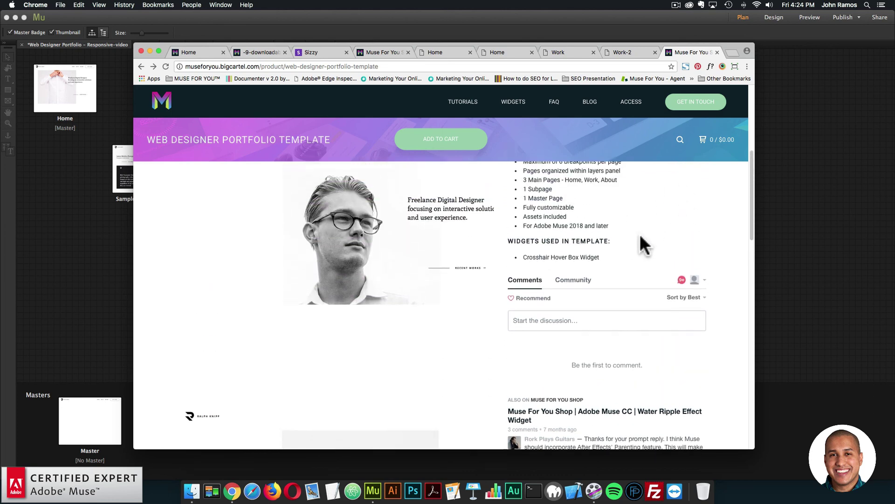
pyautogui.scroll(1, 583, 251)
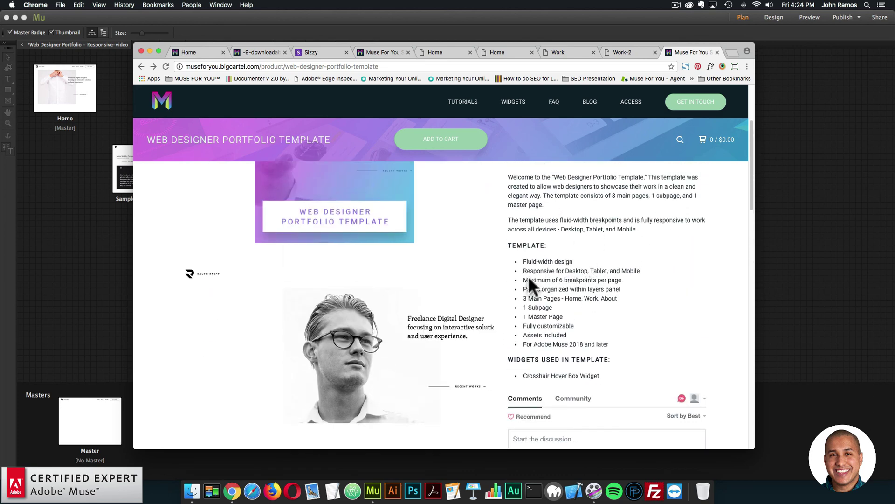
pyautogui.scroll(5, 587, 308)
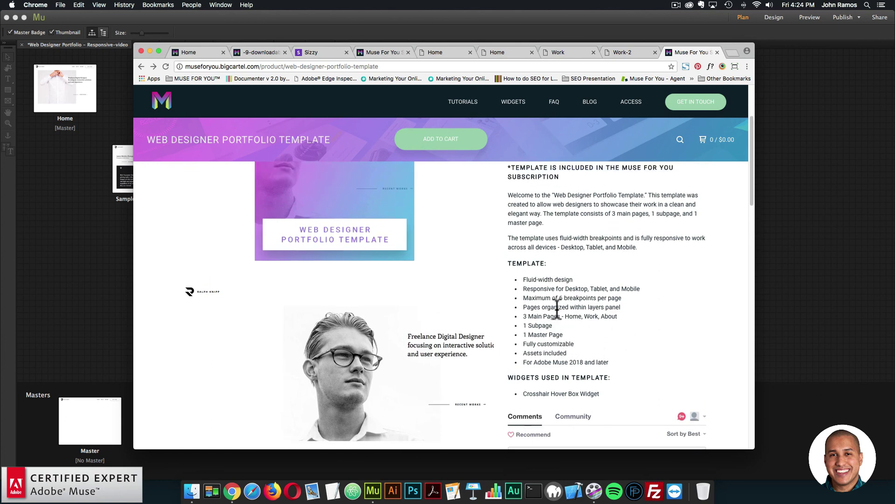